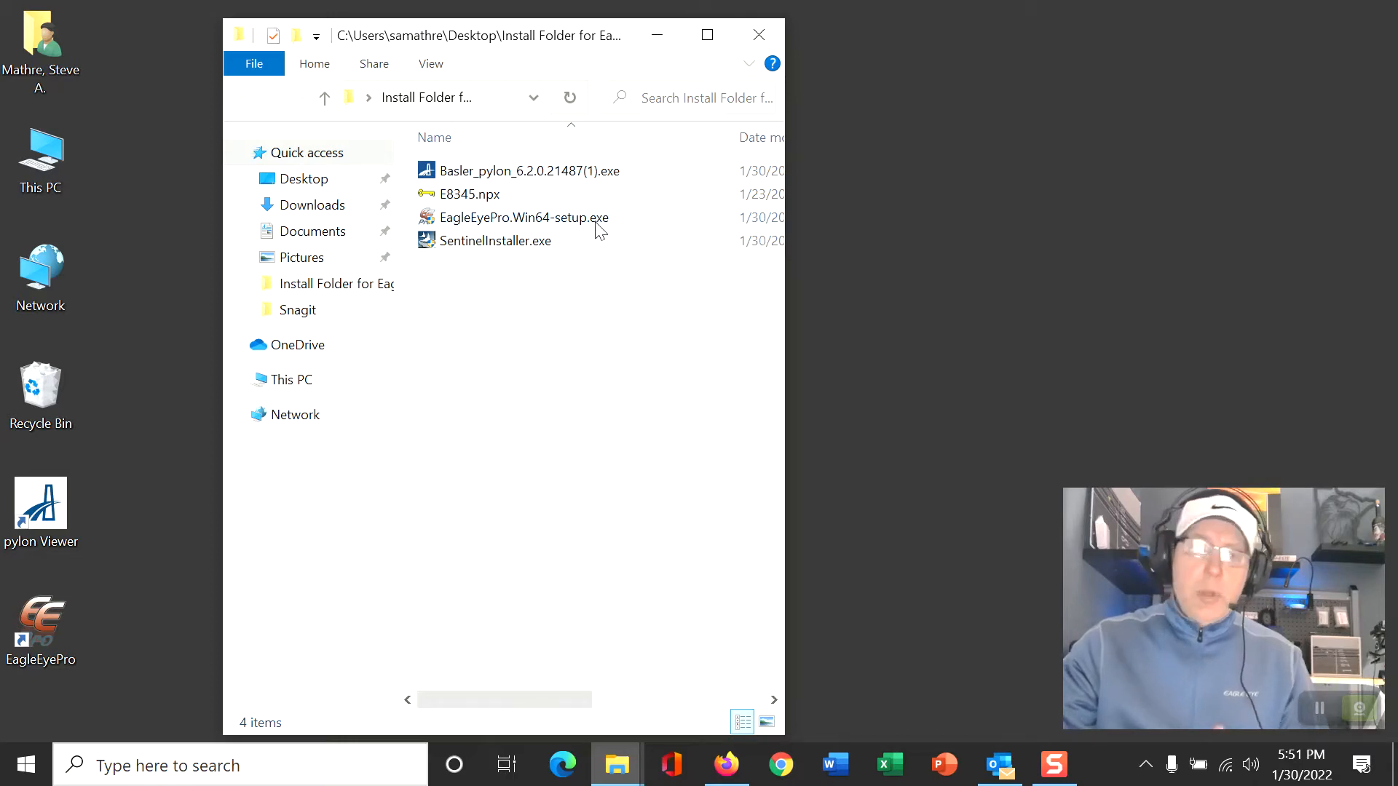
- Switch to Firefox, show the License-Keys folder in Google Drive, and move the browser window fully into view
{"action": "mouse_move", "coordinate": [599, 230]}
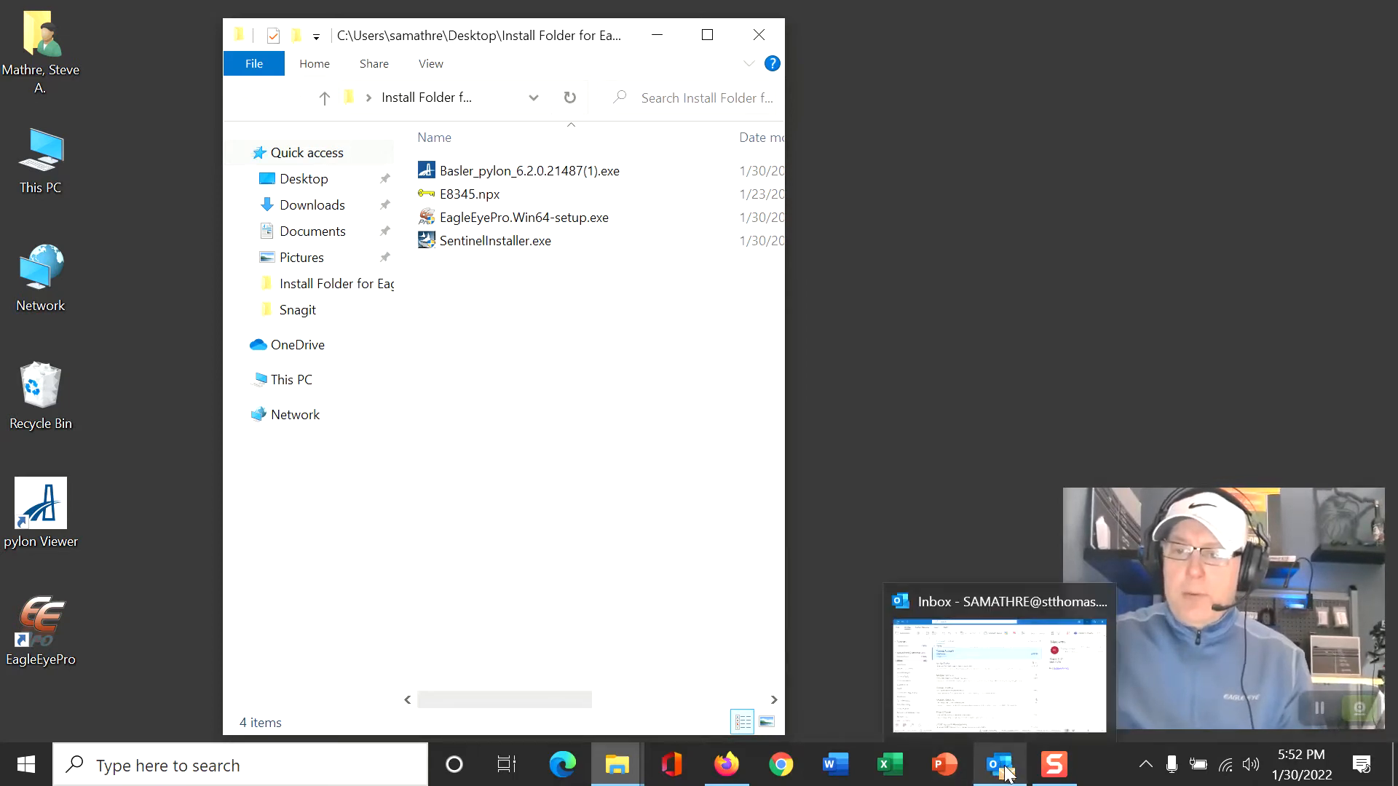
{"action": "left_click", "coordinate": [746, 776]}
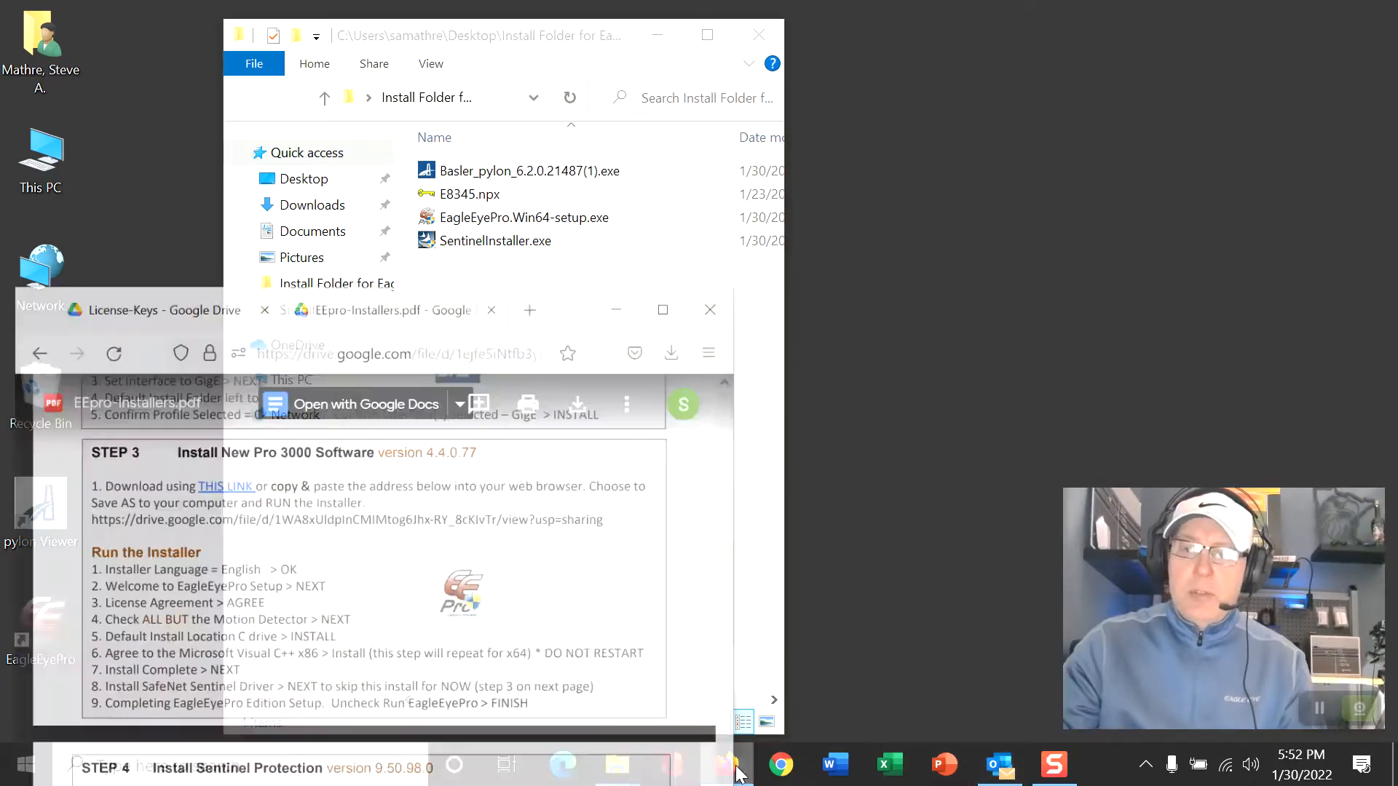
{"action": "left_click", "coordinate": [142, 284]}
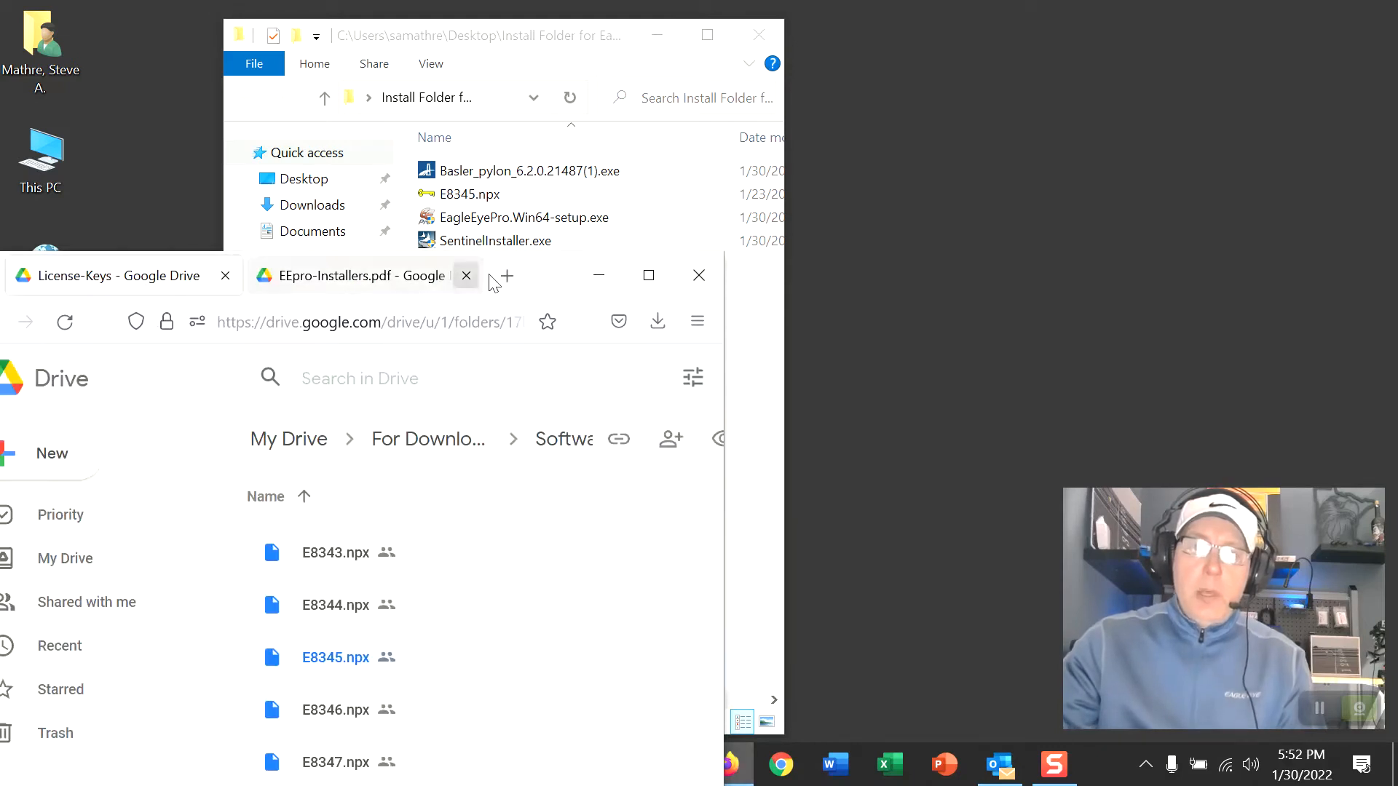
{"action": "left_click_drag", "start_coordinate": [559, 265], "coordinate": [1049, 97]}
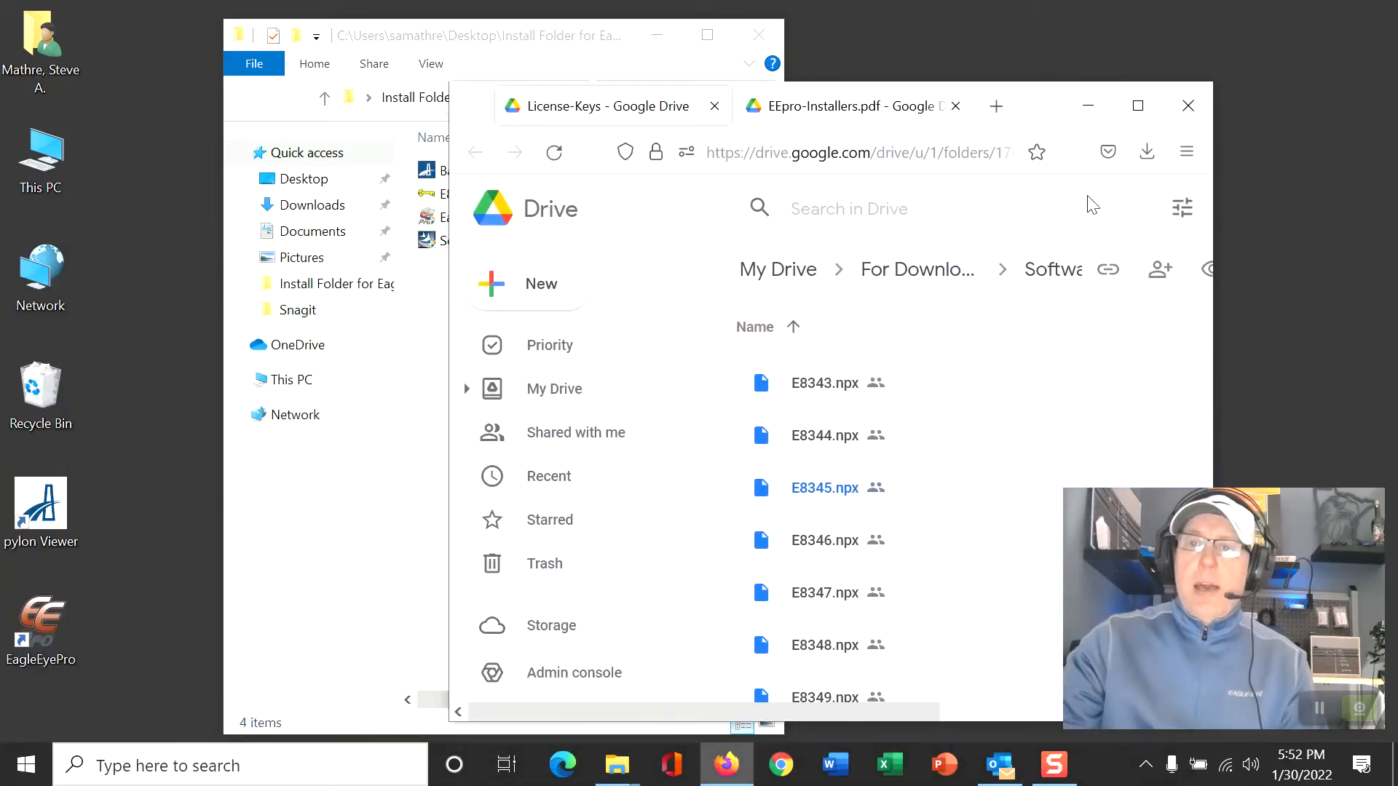
- Browse the license files, view the available file actions including Download for E8366.npx, and minimize the browser
{"action": "scroll", "coordinate": [895, 408], "scroll_direction": "down", "scroll_amount": 2}
{"action": "scroll", "coordinate": [895, 418], "scroll_direction": "down", "scroll_amount": 8}
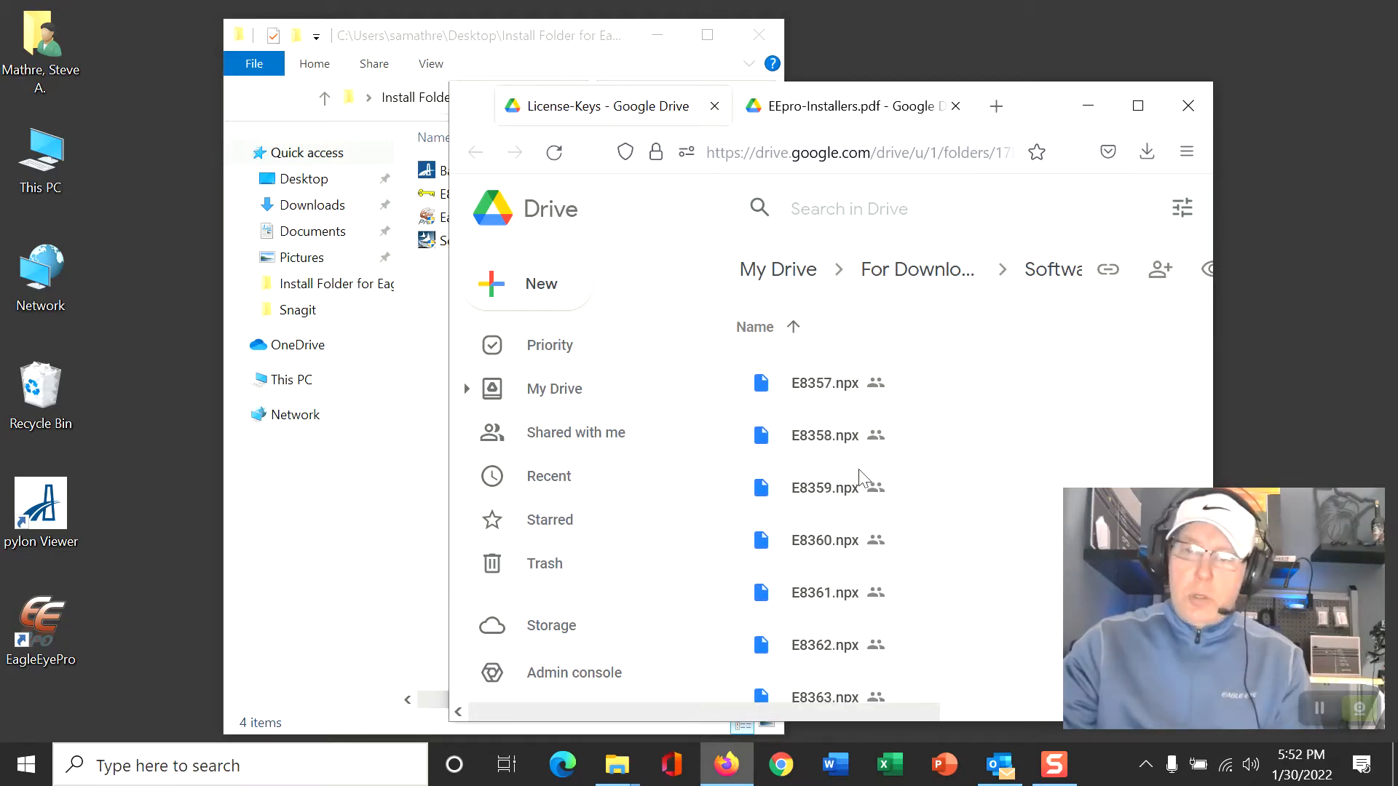
{"action": "scroll", "coordinate": [899, 444], "scroll_direction": "down", "scroll_amount": 3}
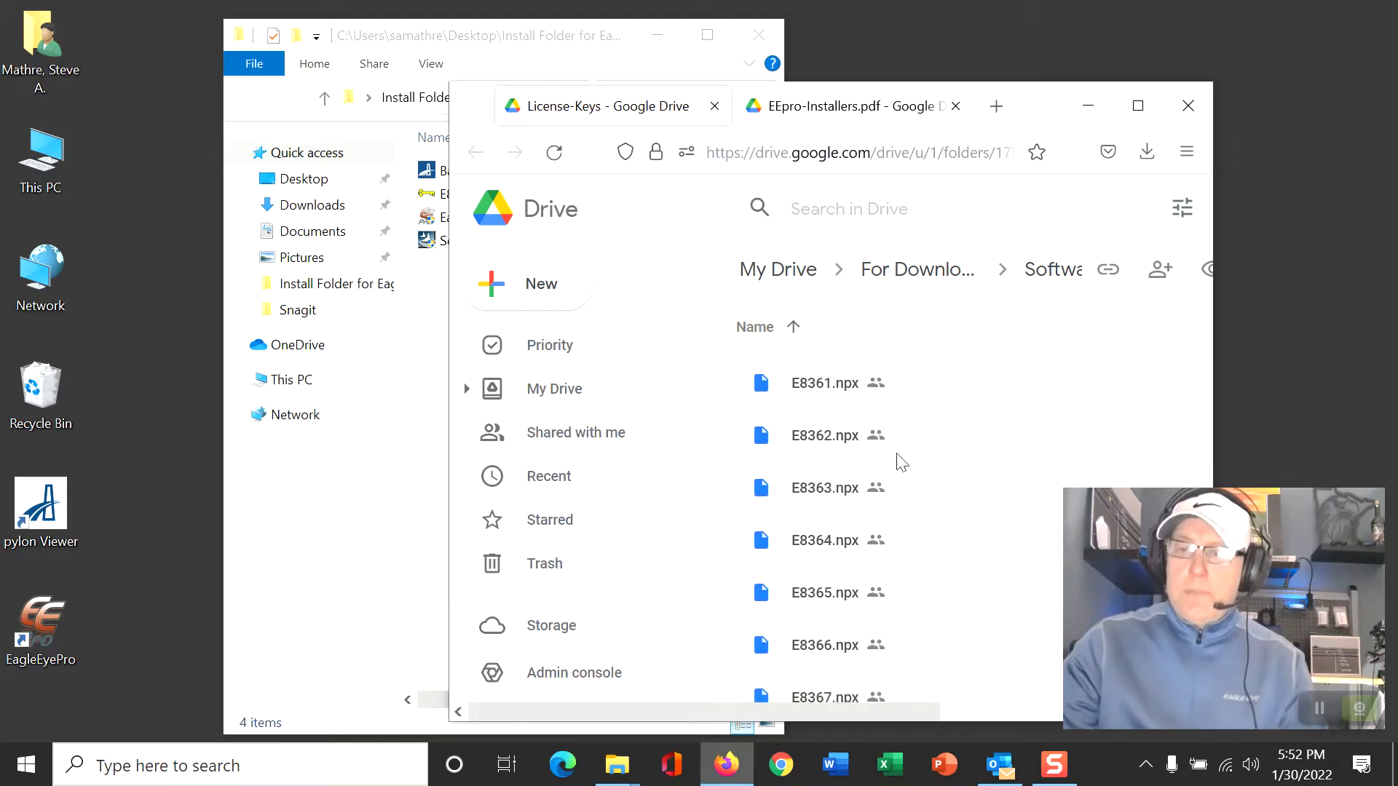
{"action": "scroll", "coordinate": [900, 465], "scroll_direction": "down", "scroll_amount": 3}
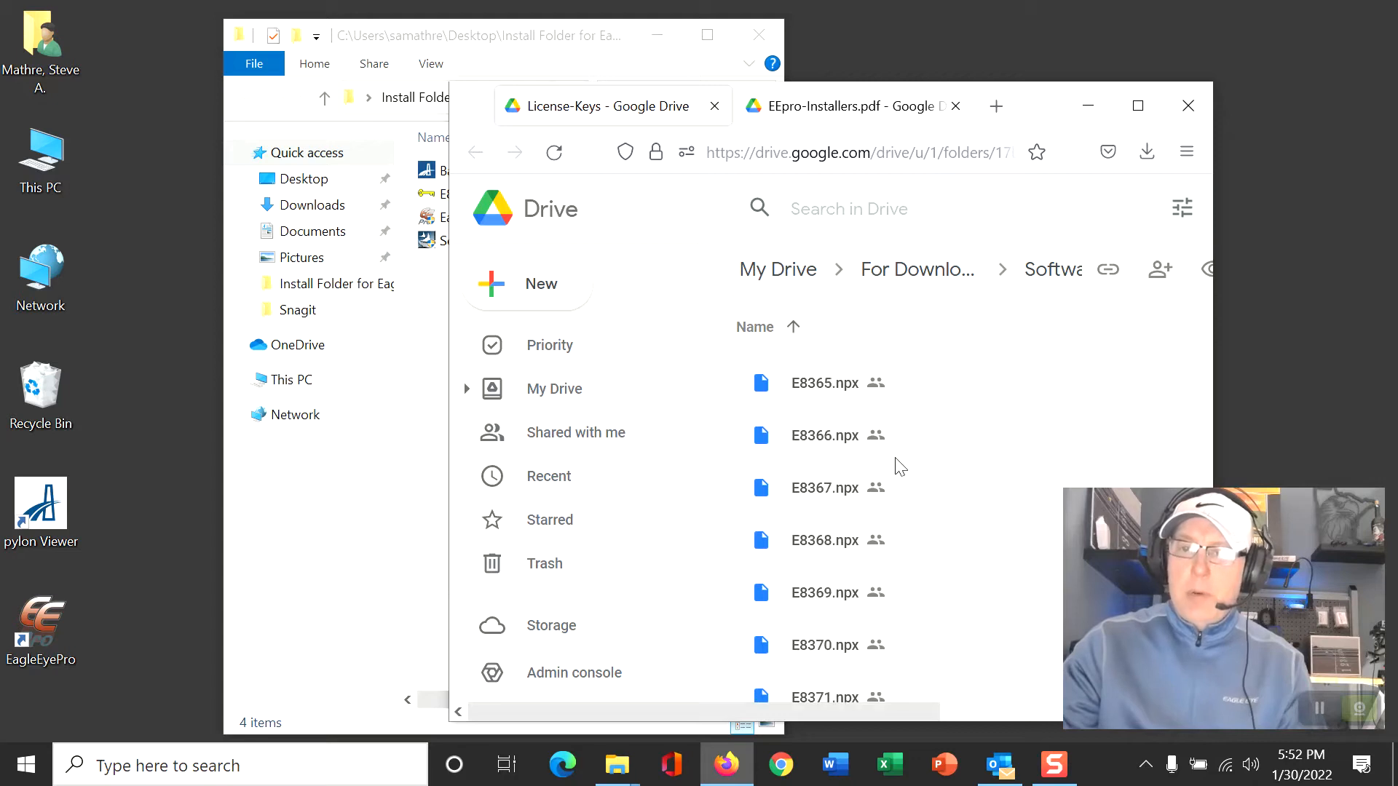
{"action": "right_click", "coordinate": [939, 440]}
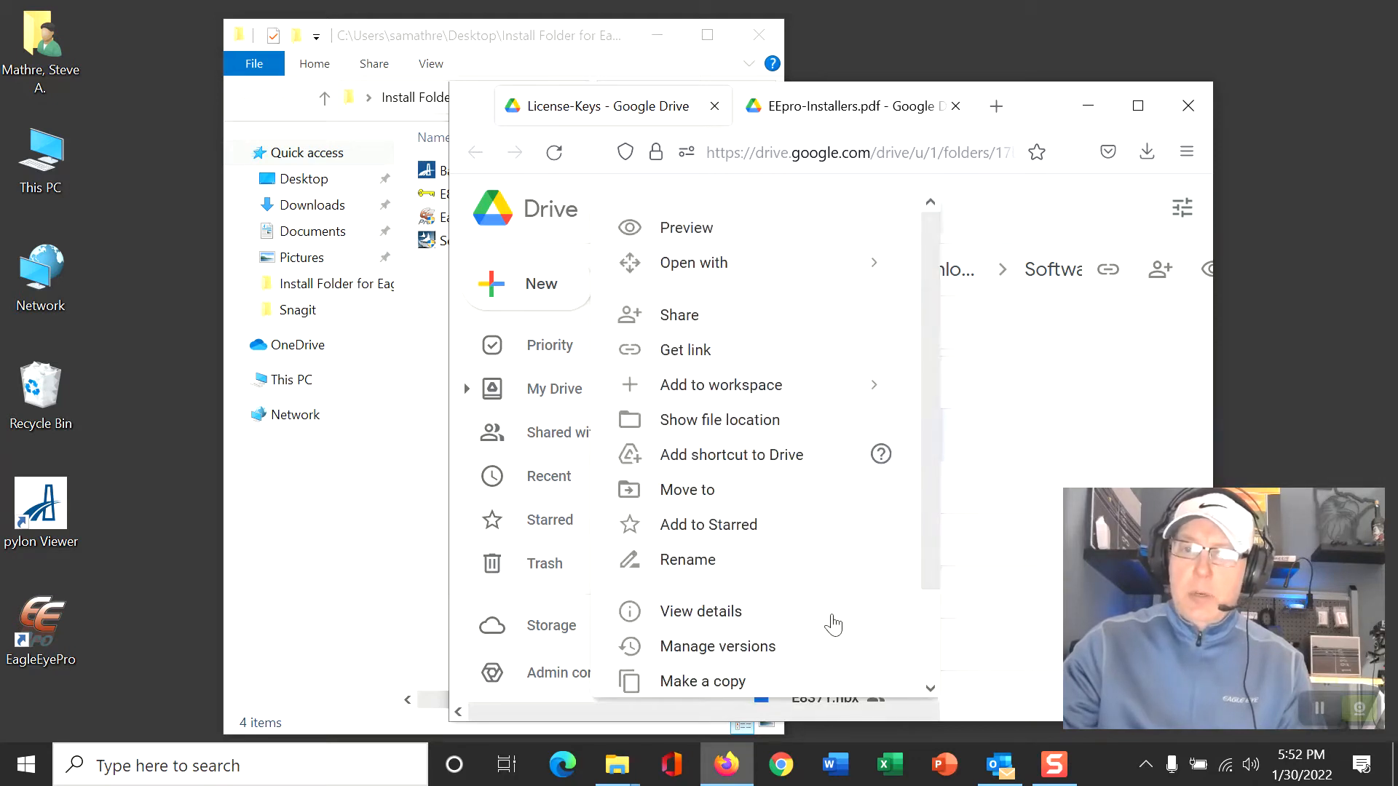
{"action": "scroll", "coordinate": [783, 546], "scroll_direction": "down", "scroll_amount": 2}
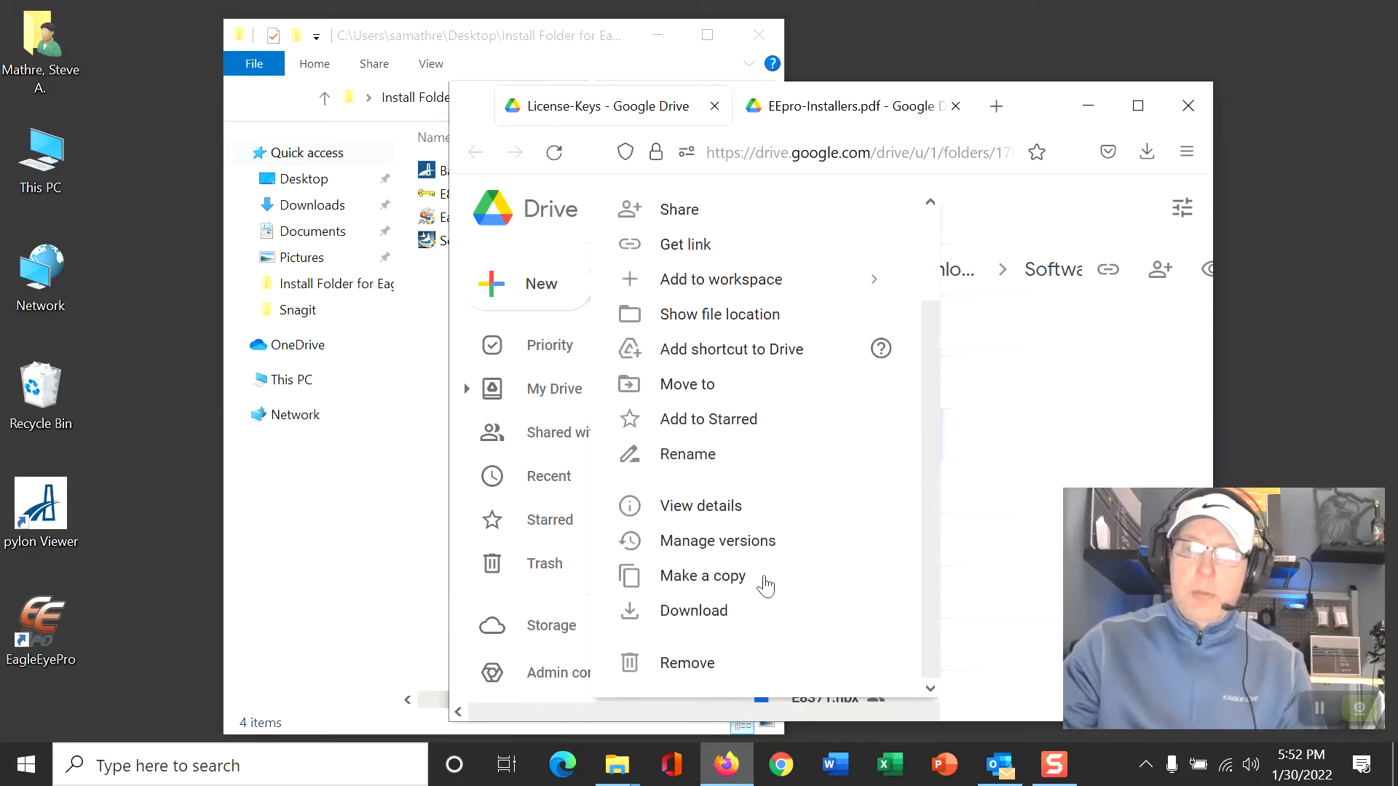
{"action": "left_click", "coordinate": [1256, 230]}
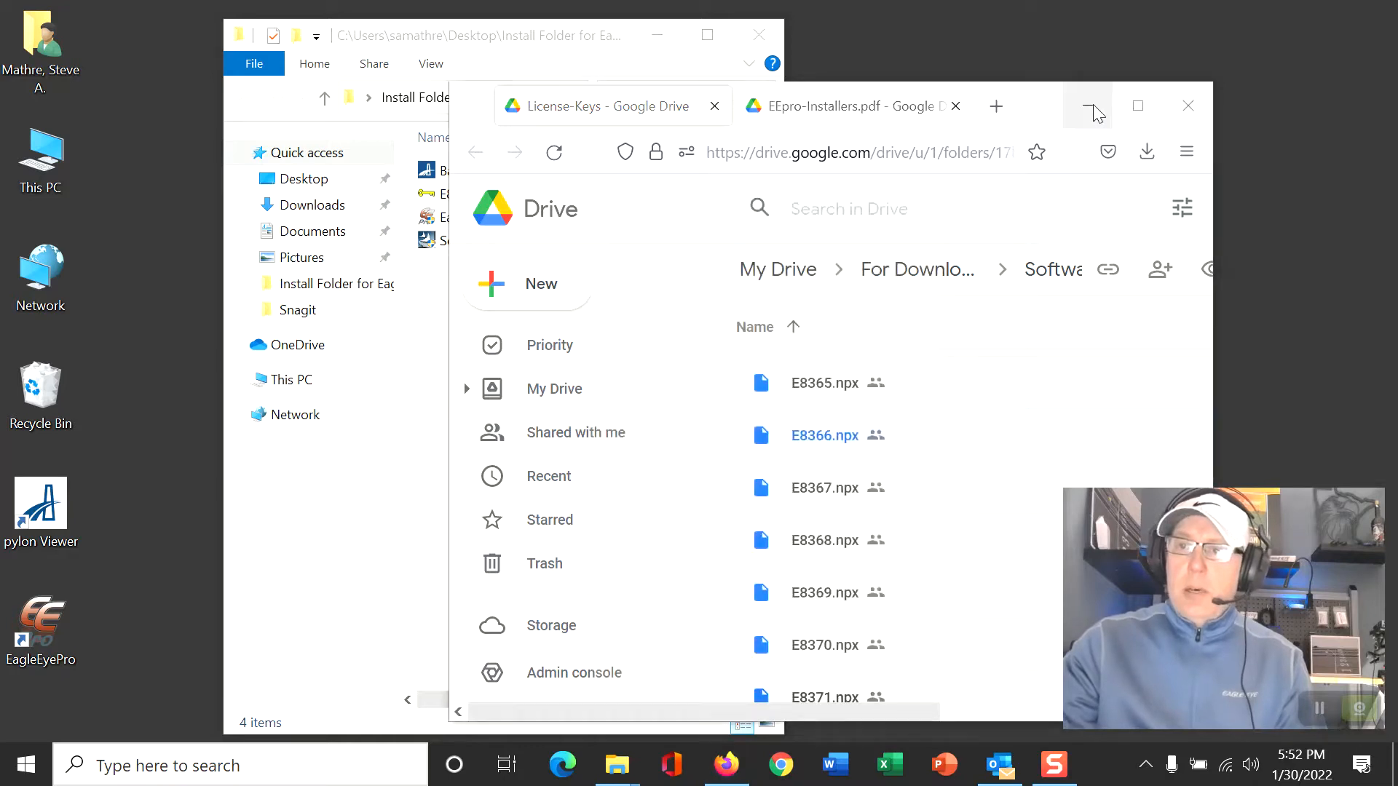
{"action": "left_click", "coordinate": [1094, 110]}
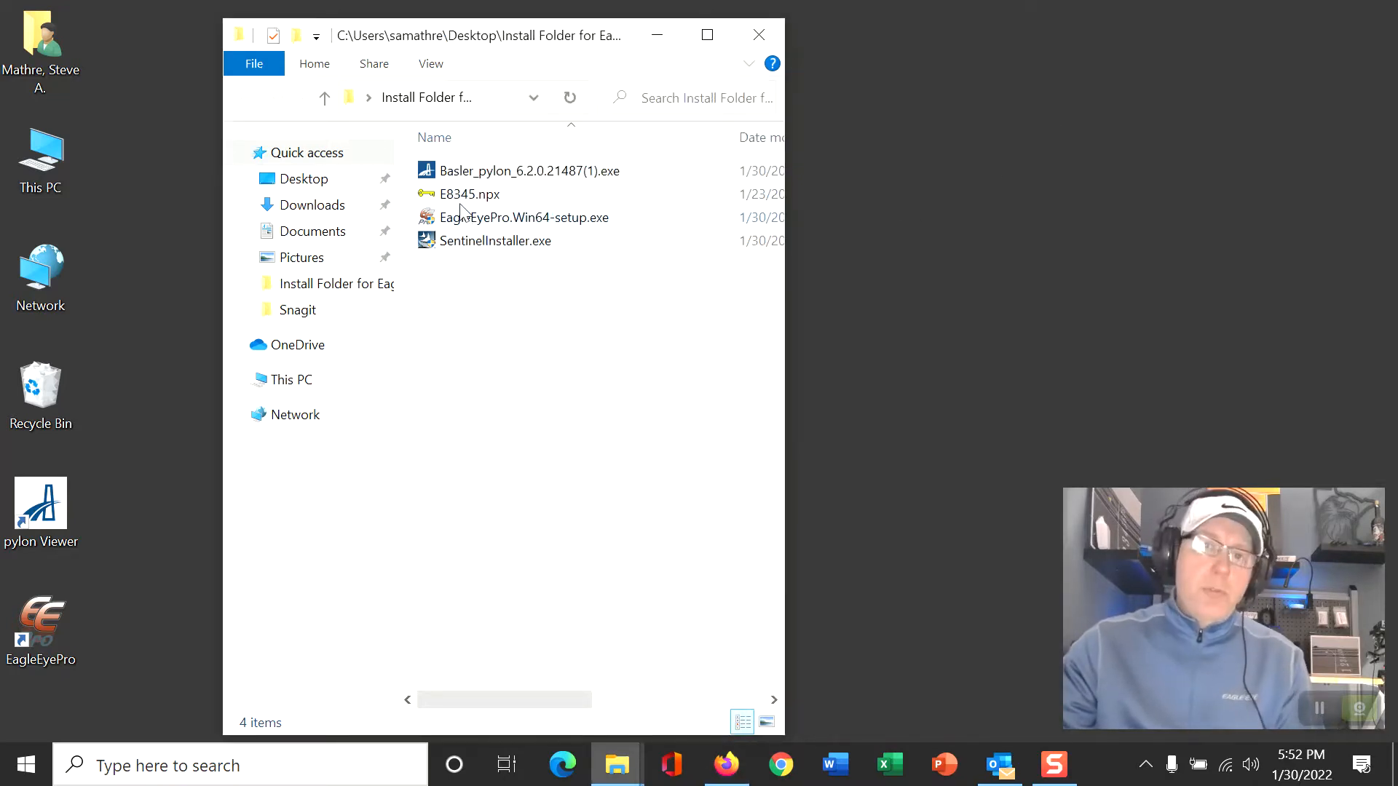
- Look up EagleEyePro's installed version in Windows' Add or remove programs settings, and close the settings
{"action": "mouse_move", "coordinate": [451, 204]}
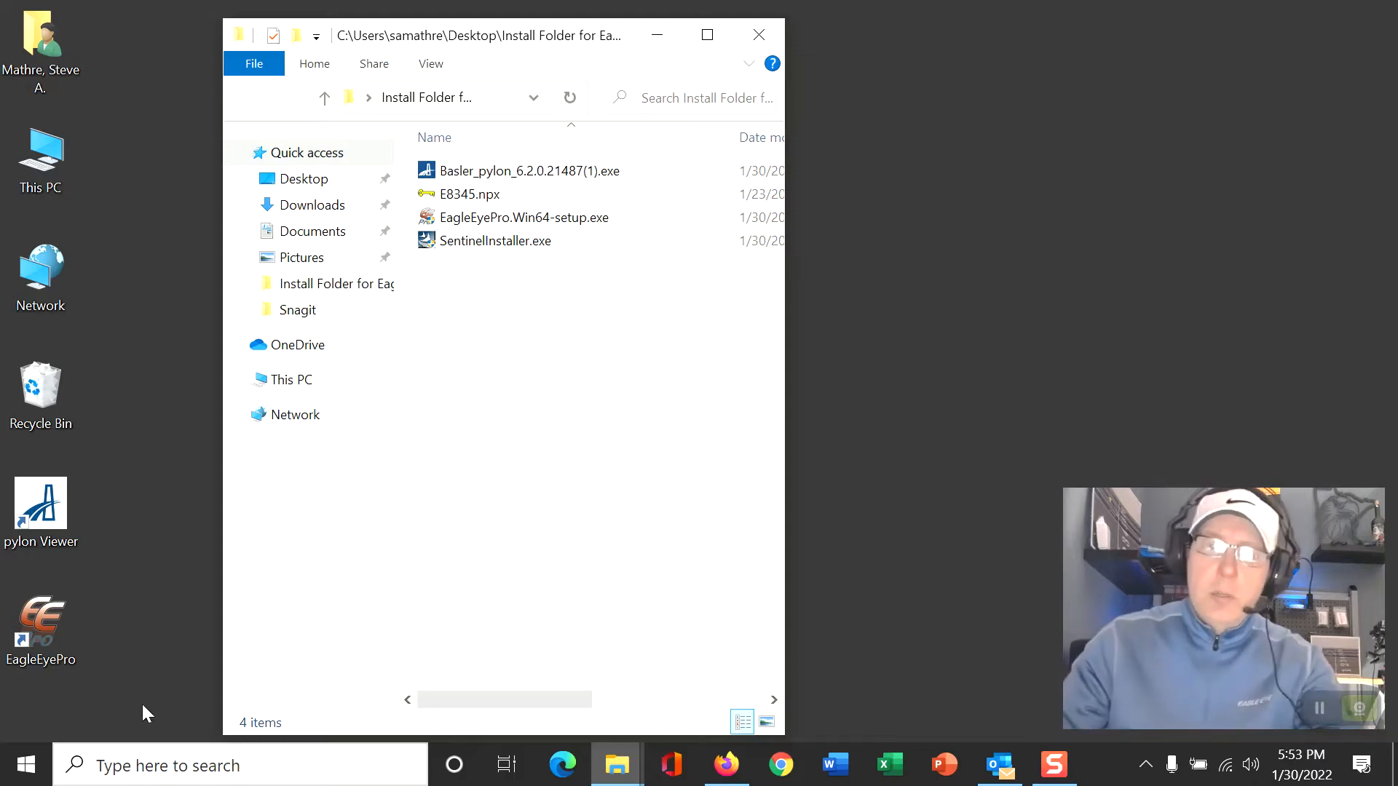
{"action": "left_click", "coordinate": [167, 763]}
{"action": "type", "text": "add"}
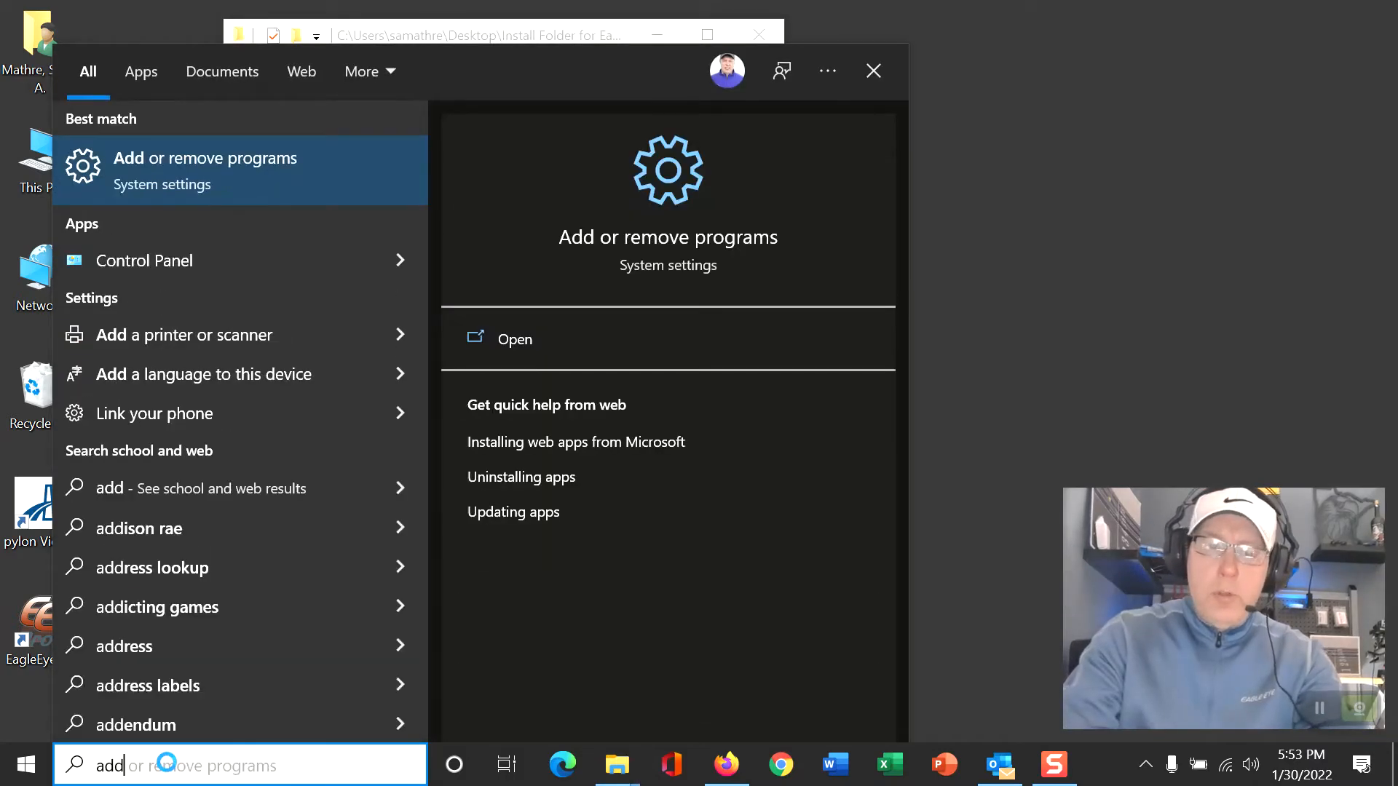
{"action": "left_click", "coordinate": [174, 167]}
{"action": "scroll", "coordinate": [561, 458], "scroll_direction": "down", "scroll_amount": 8}
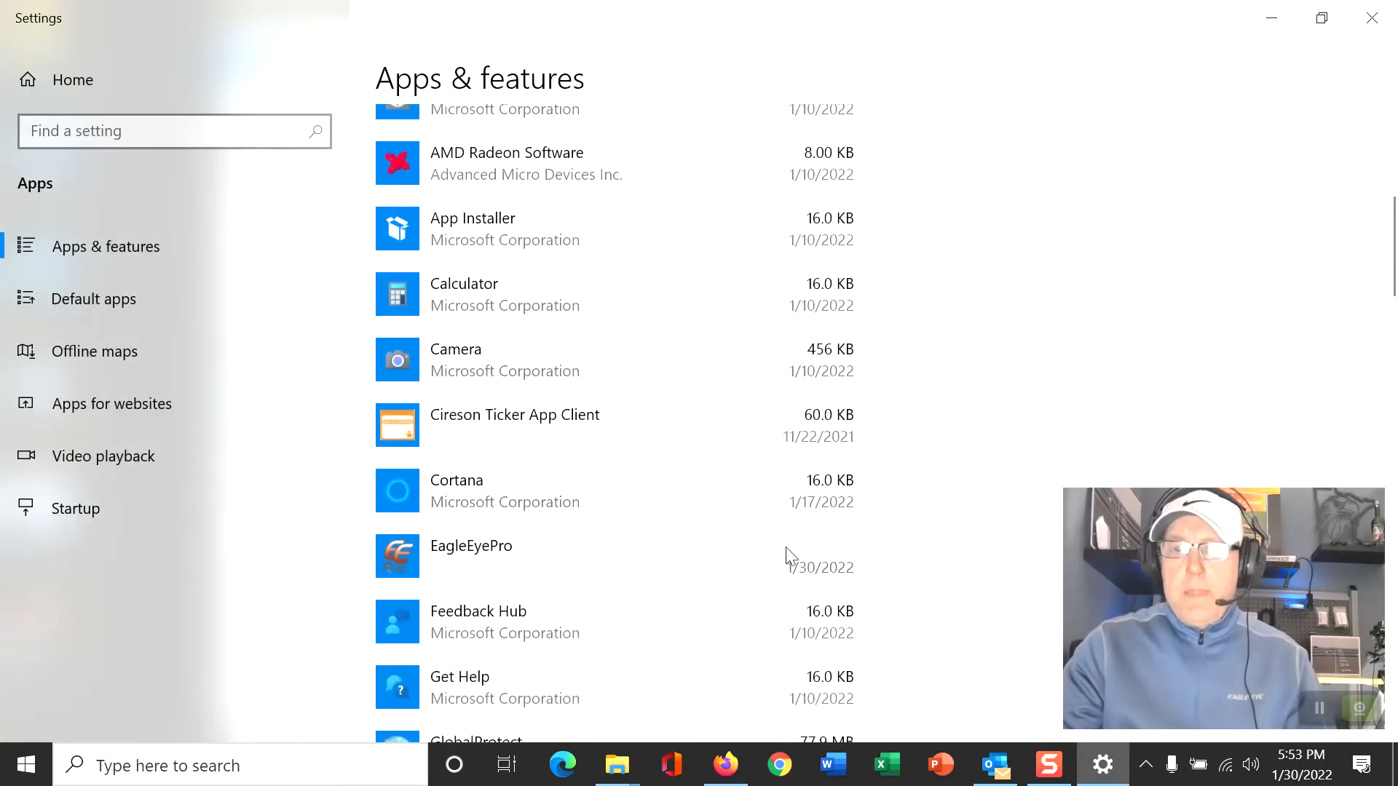
{"action": "left_click", "coordinate": [723, 565]}
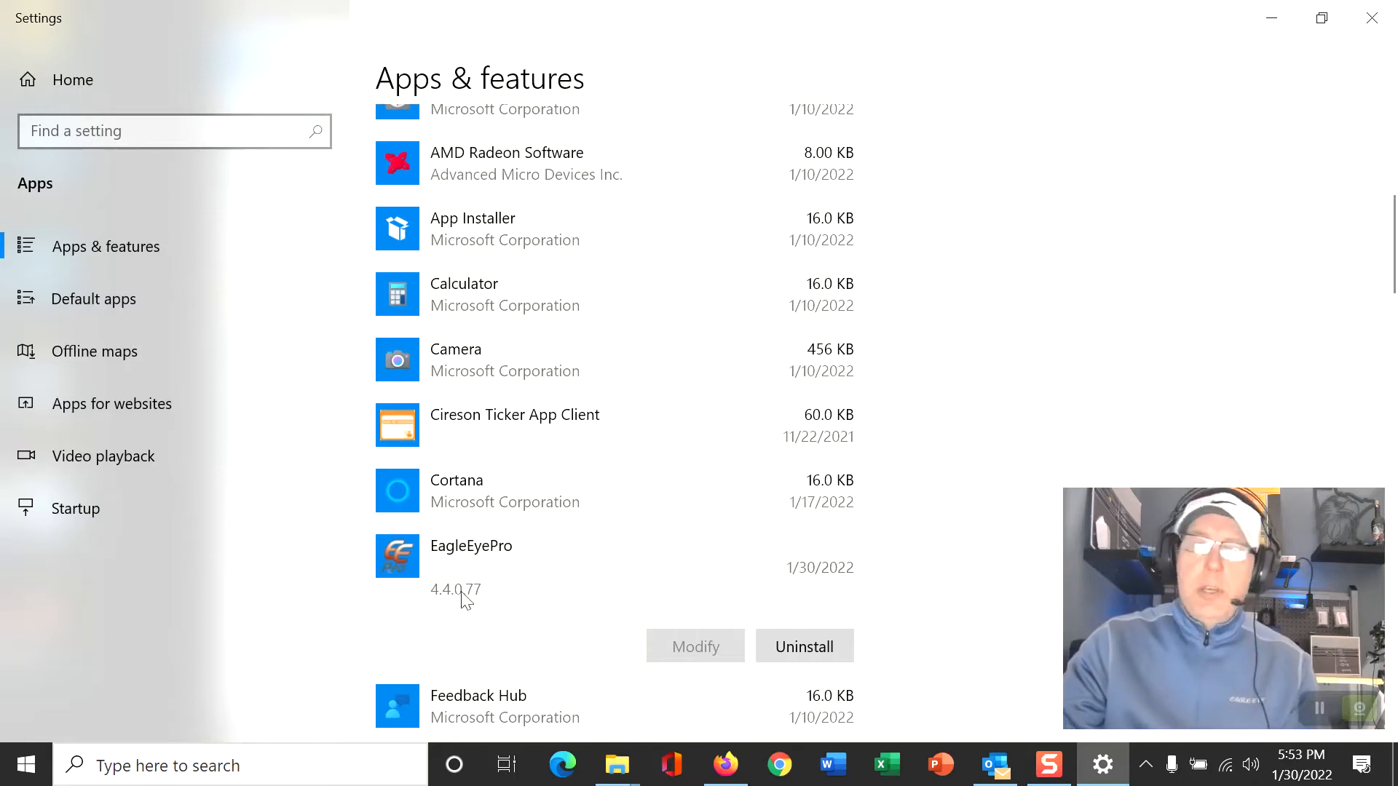
{"action": "left_click", "coordinate": [241, 766]}
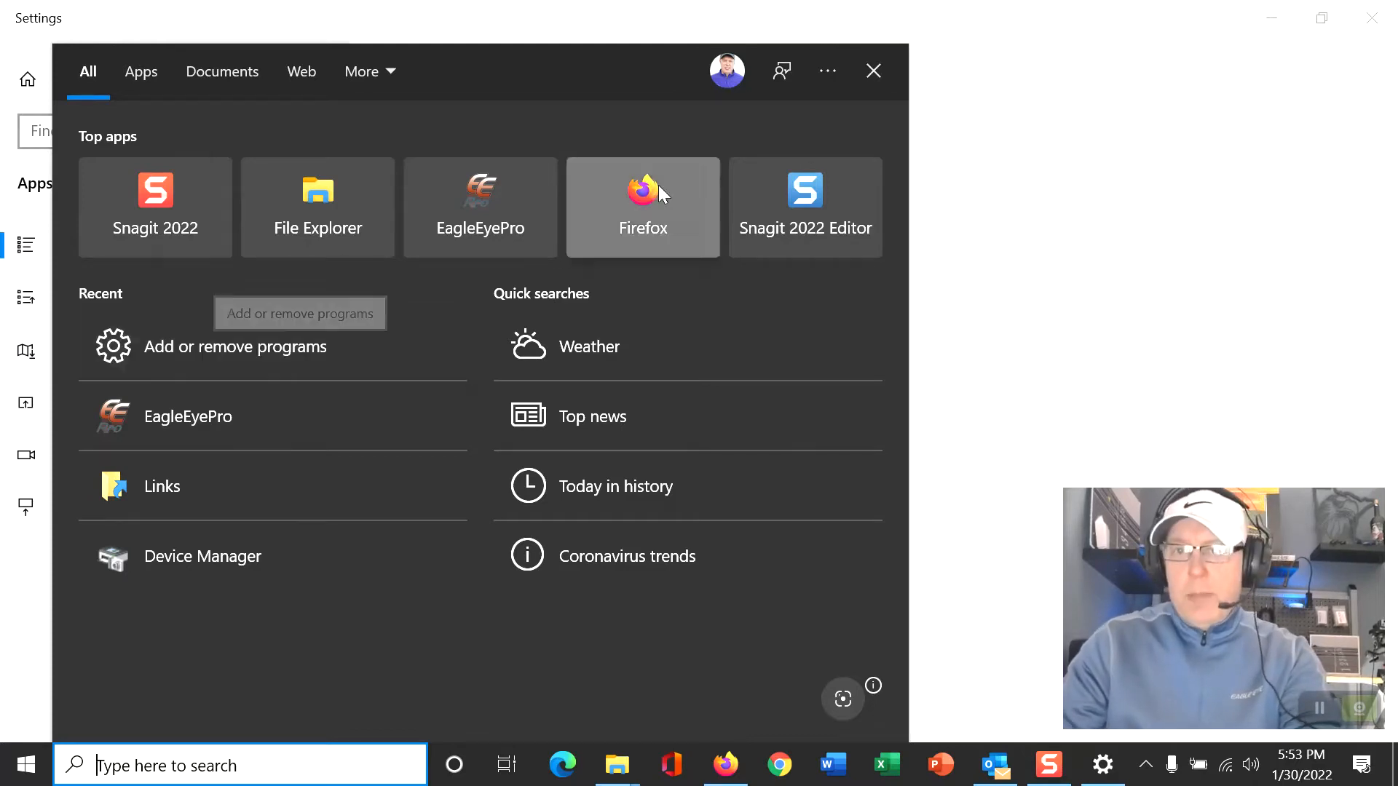
{"action": "left_click", "coordinate": [874, 71]}
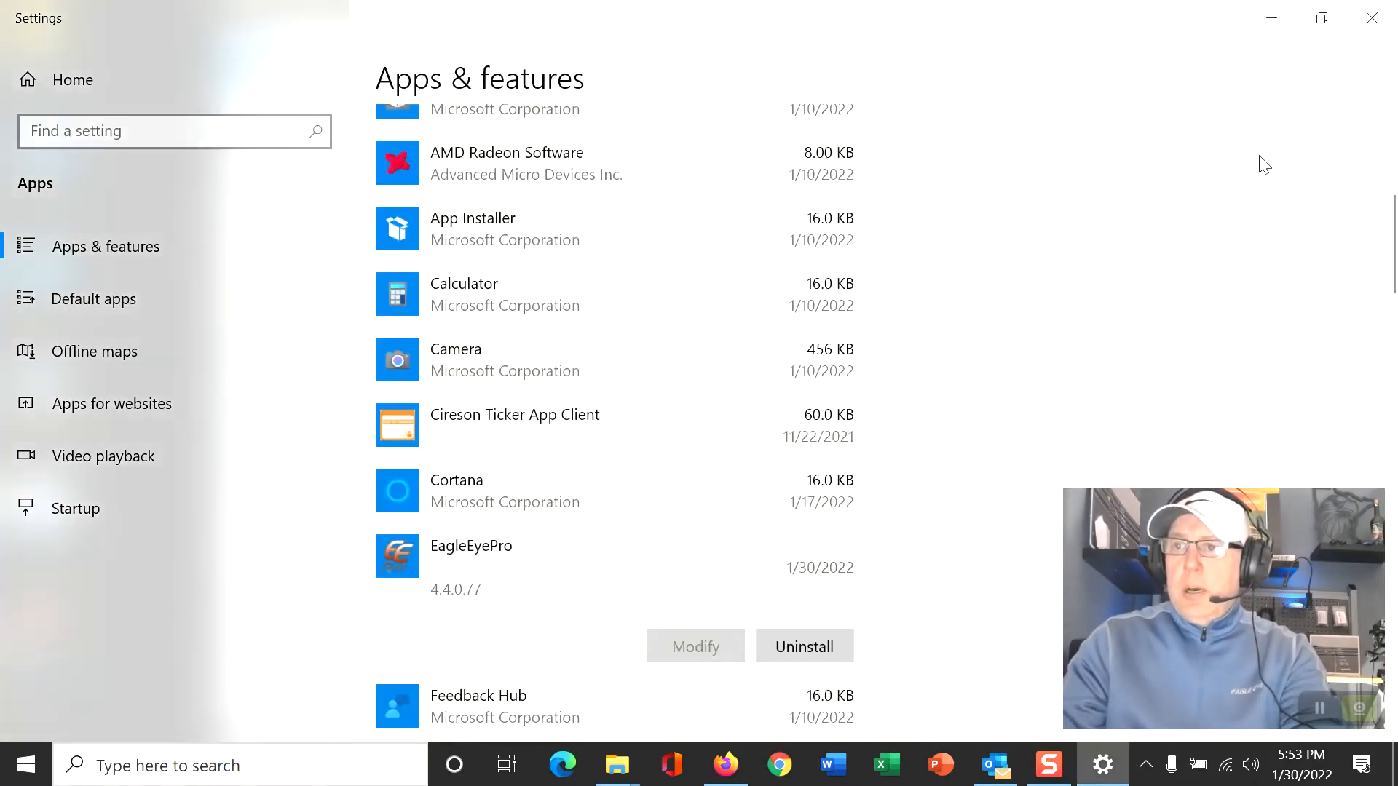
{"action": "left_click", "coordinate": [1371, 18]}
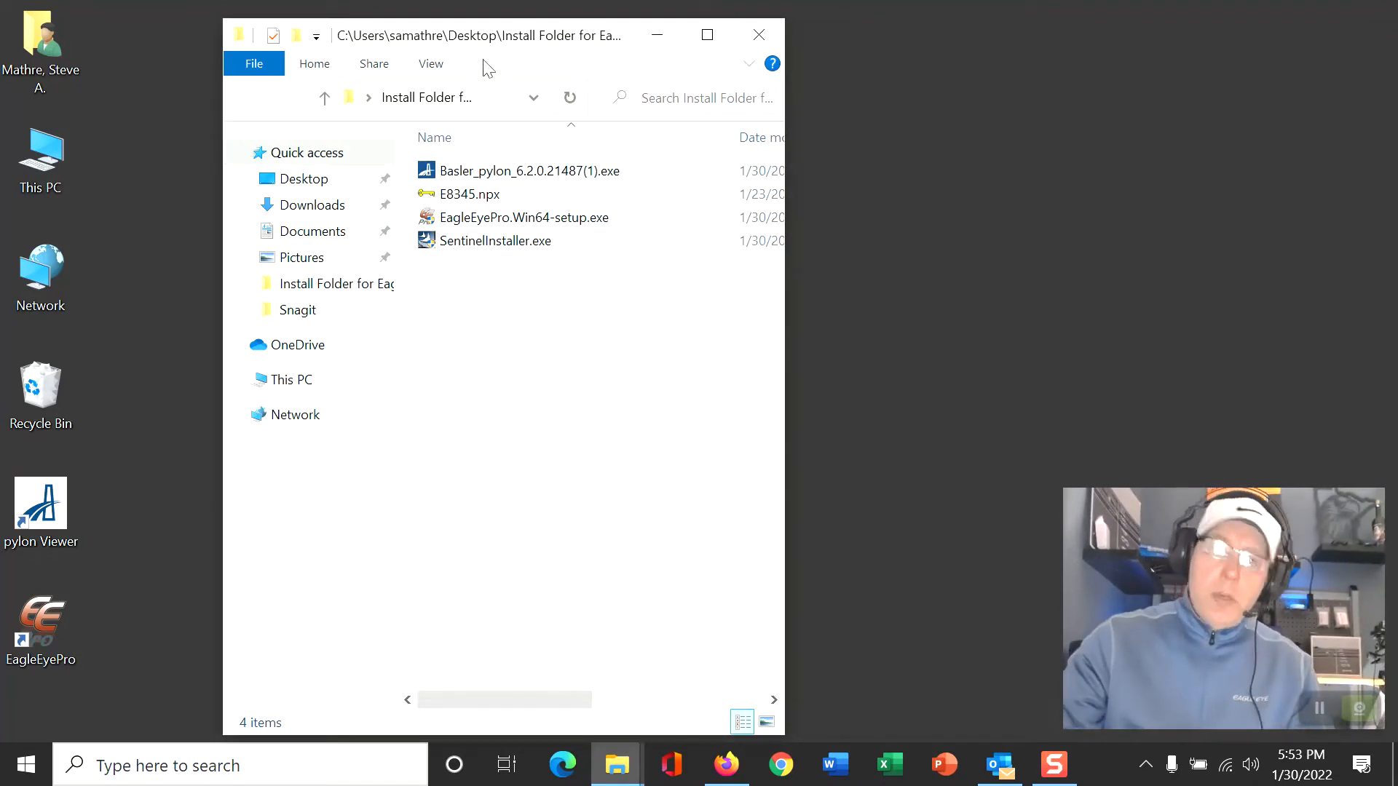
- Run the Basler pylon 6.2.0 installer, modifying the current installation with the Camera User profile and GigE interface
{"action": "double_click", "coordinate": [429, 174]}
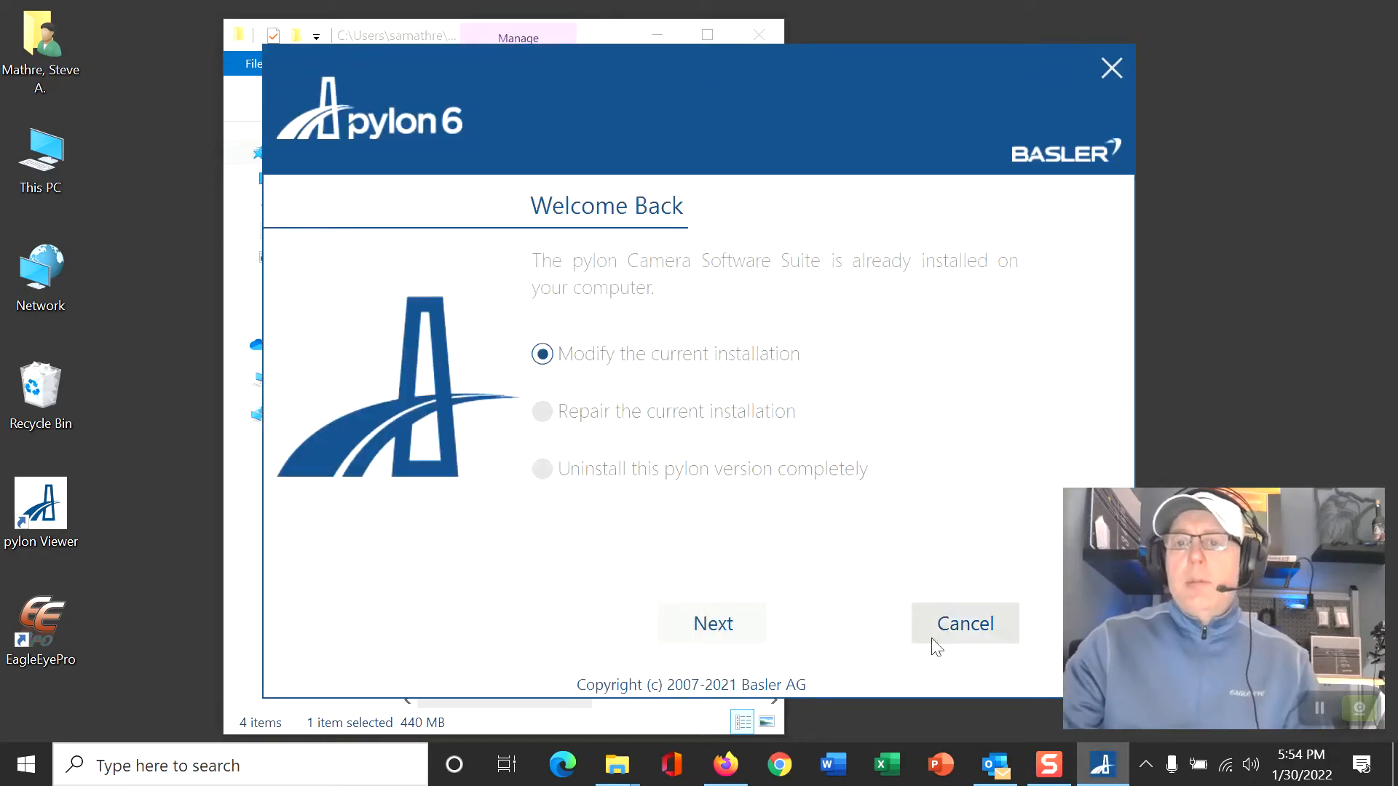
{"action": "left_click", "coordinate": [728, 629]}
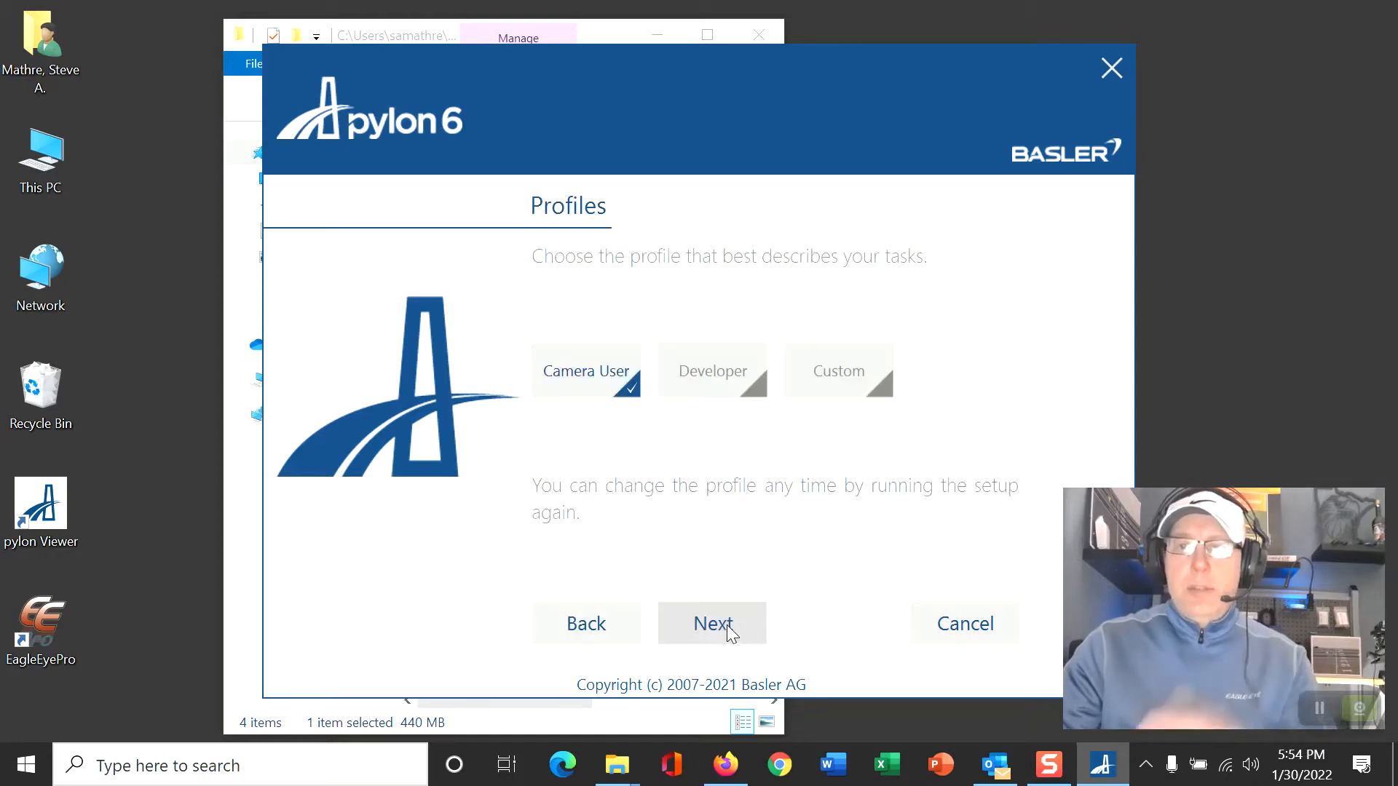
{"action": "left_click", "coordinate": [723, 630]}
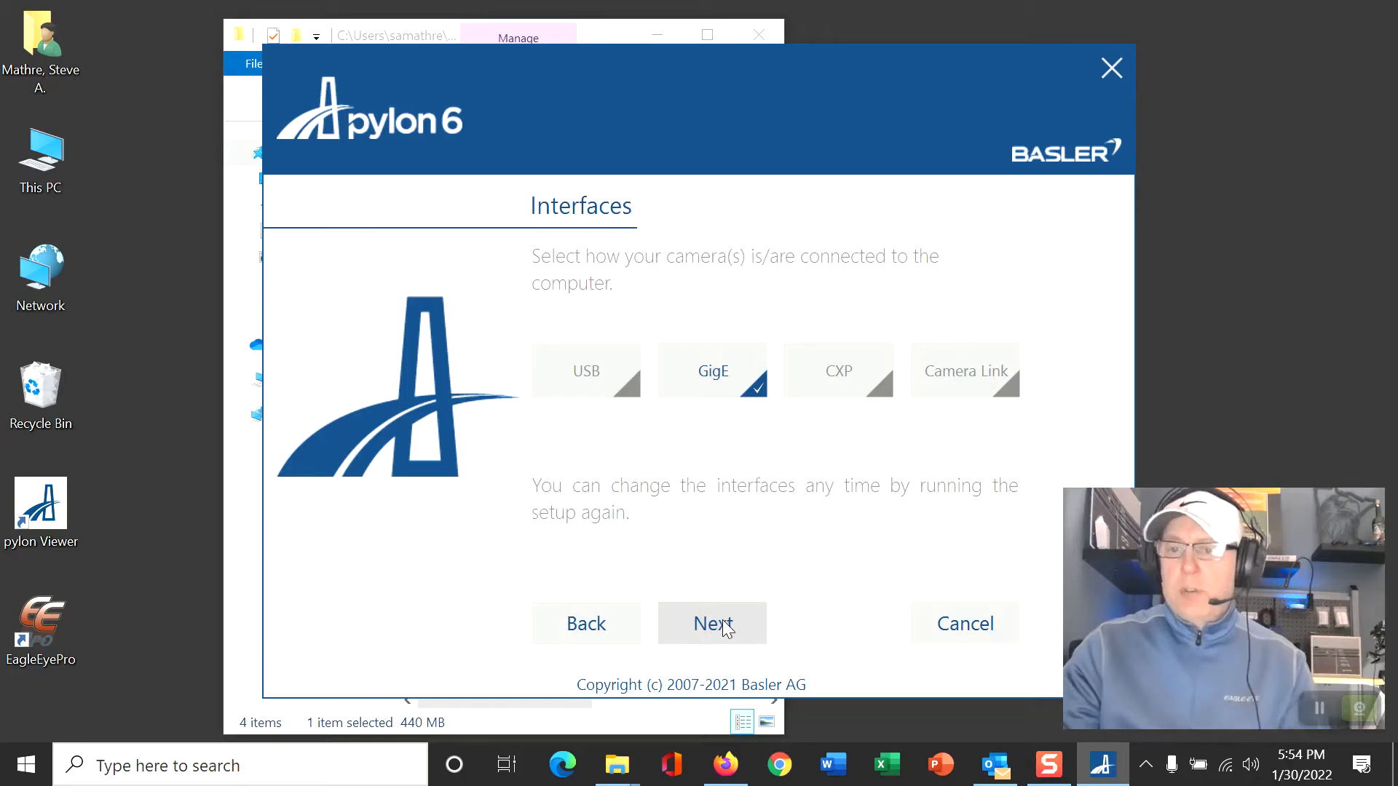
{"action": "left_click", "coordinate": [725, 628]}
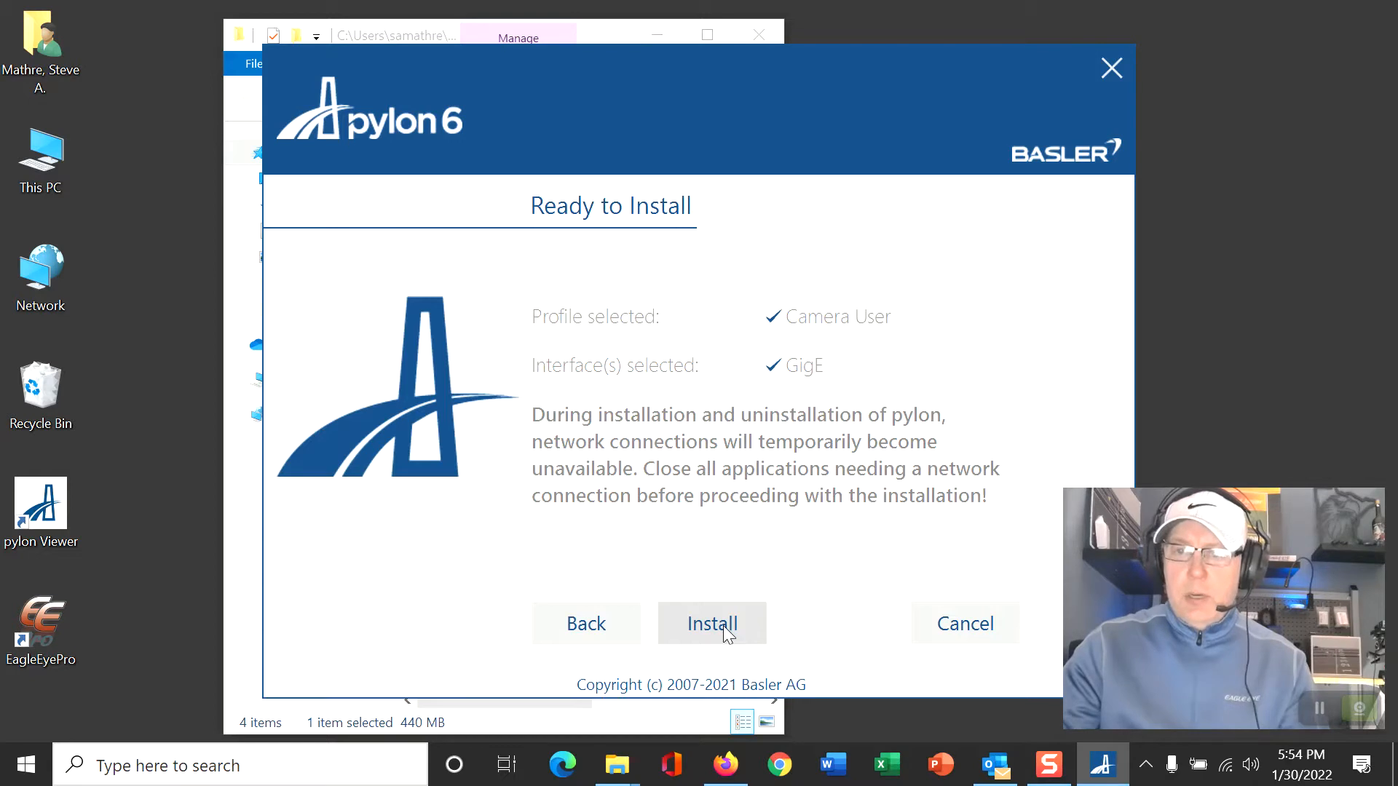
{"action": "left_click", "coordinate": [723, 626]}
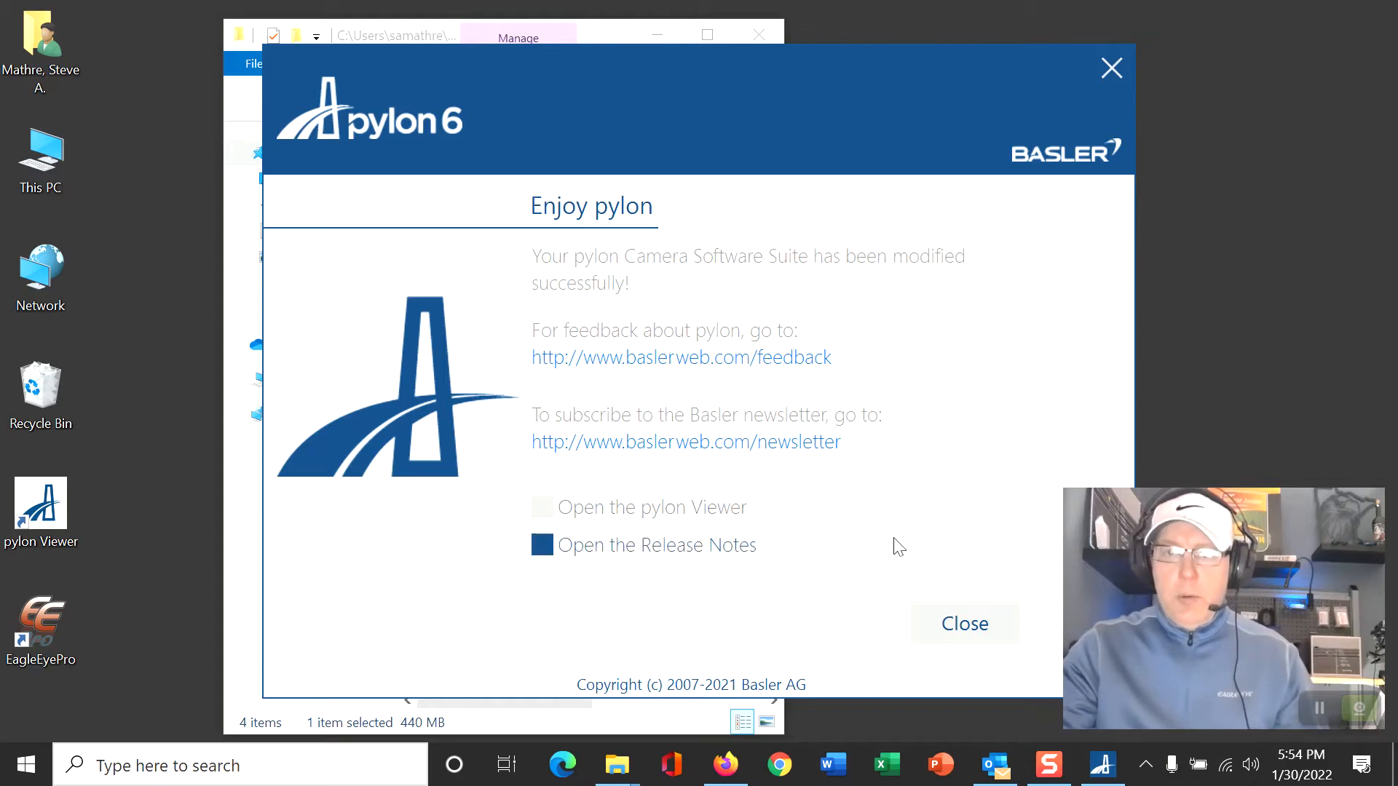
{"action": "left_click", "coordinate": [954, 625]}
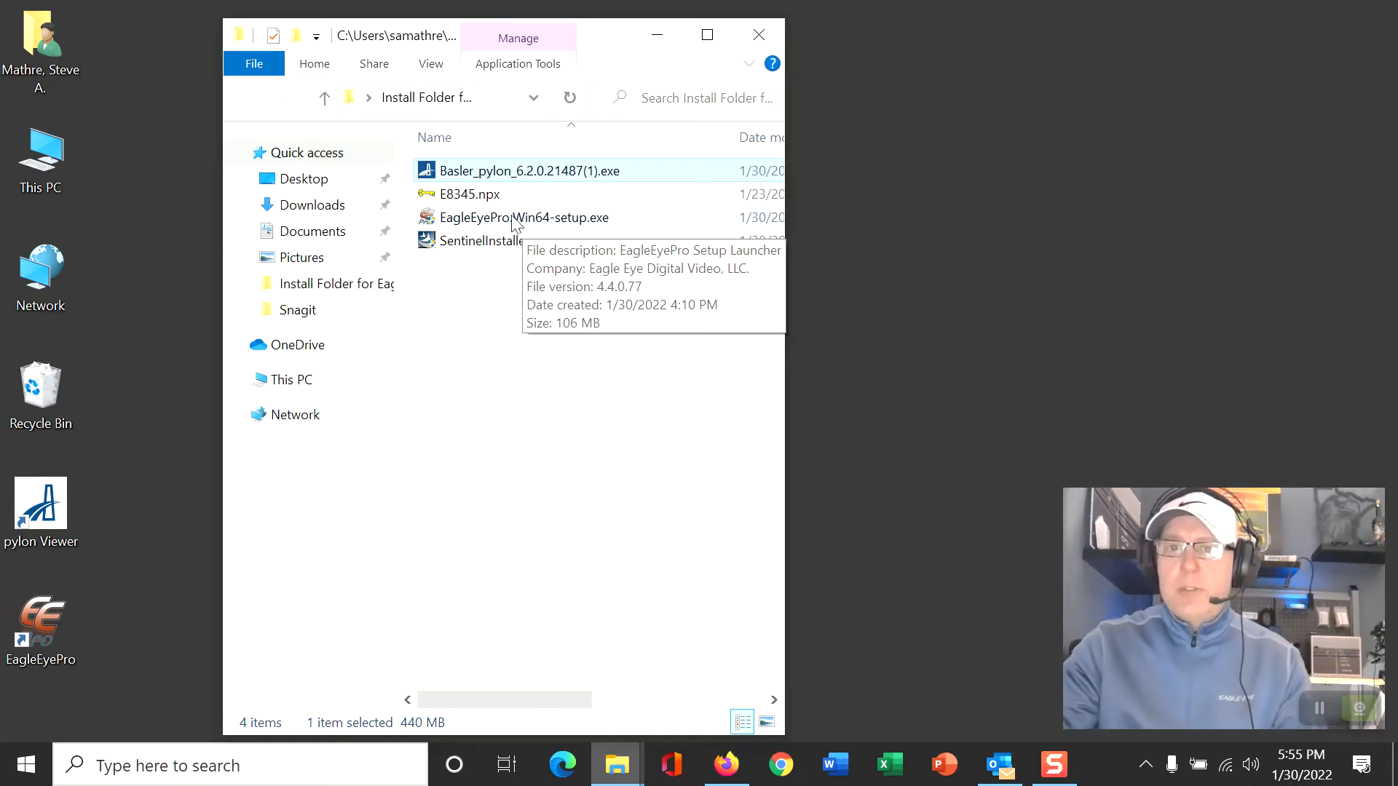
- Install EagleEyePro with every component except Motion Detector into C:\Program Files\EagleEye\EagleEyePro, skip the Sentinel driver download, and launch the program
{"action": "left_click", "coordinate": [516, 218]}
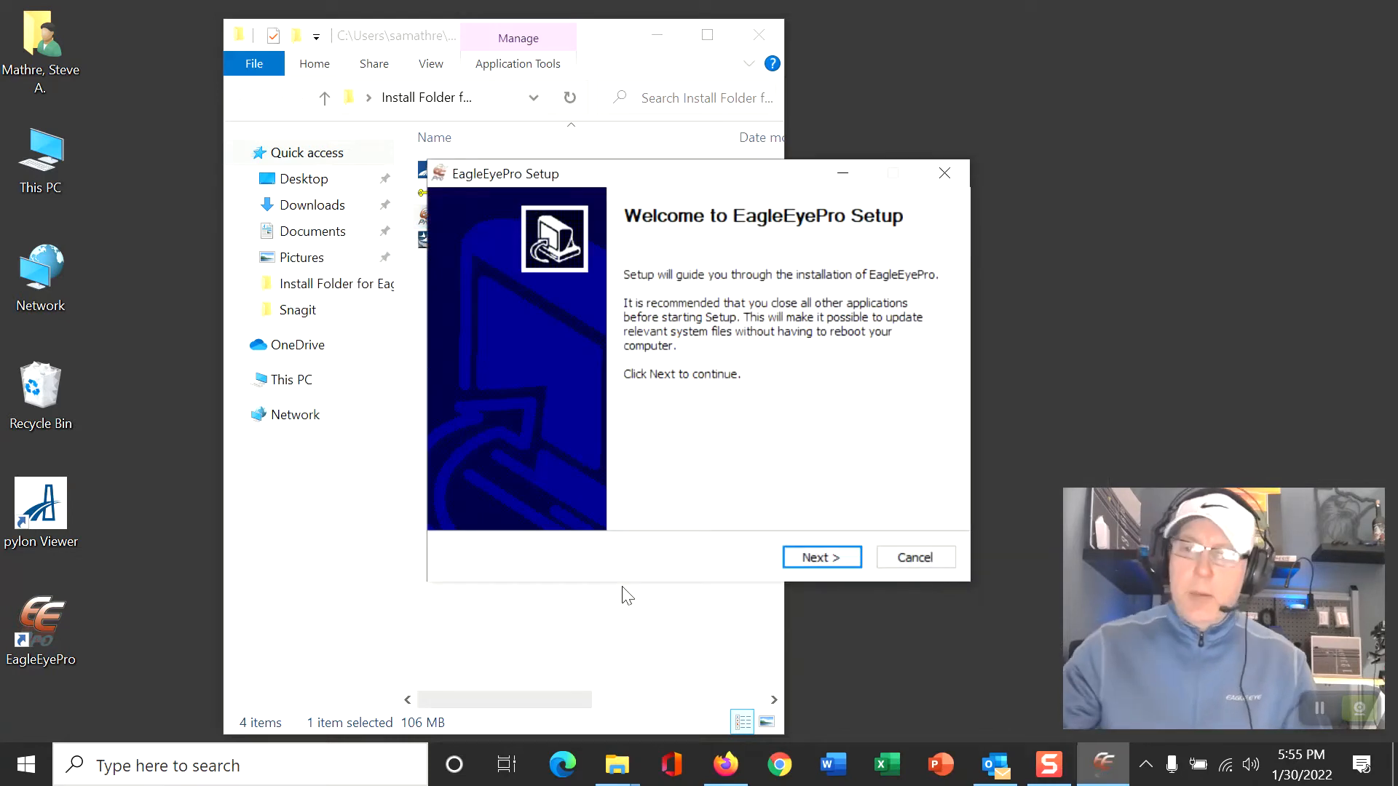
{"action": "left_click", "coordinate": [835, 561]}
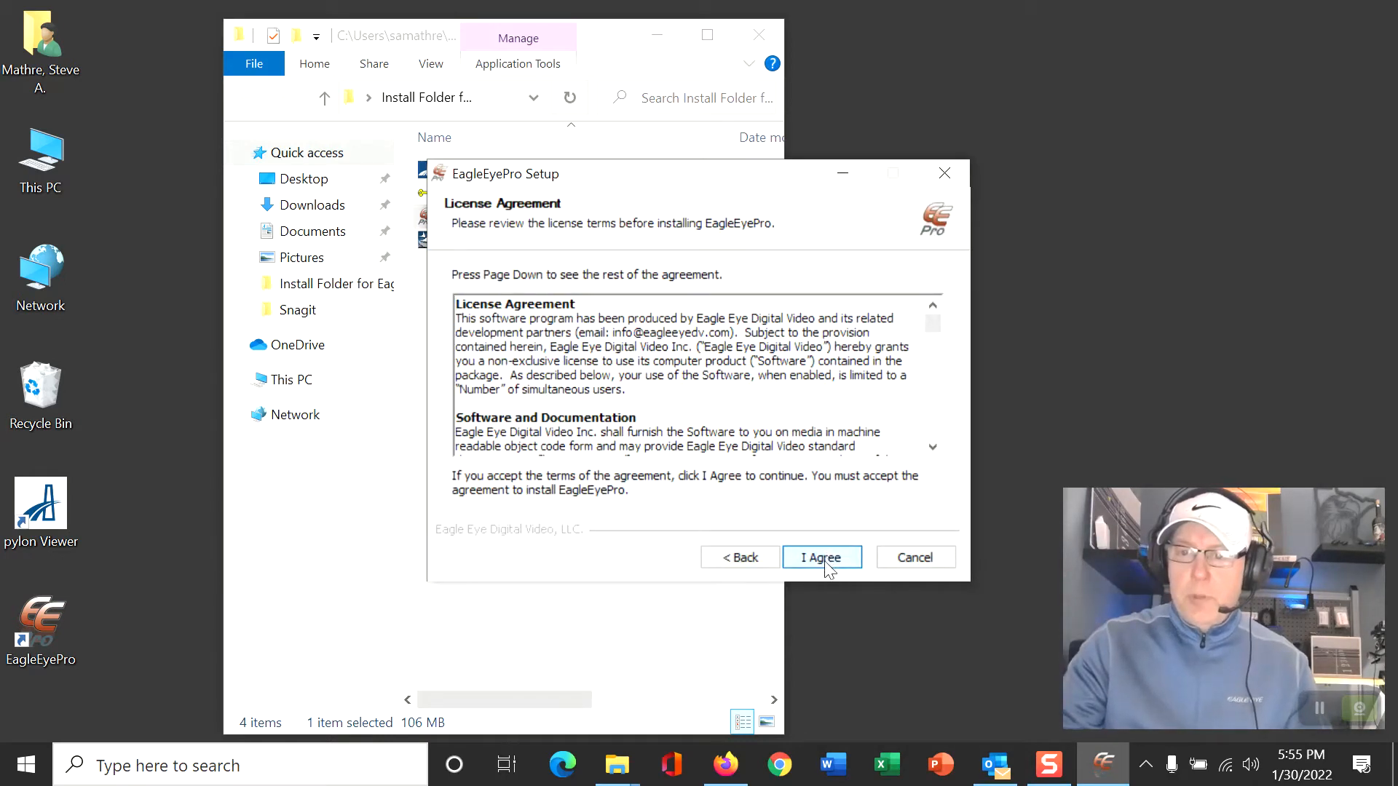
{"action": "left_click", "coordinate": [827, 567]}
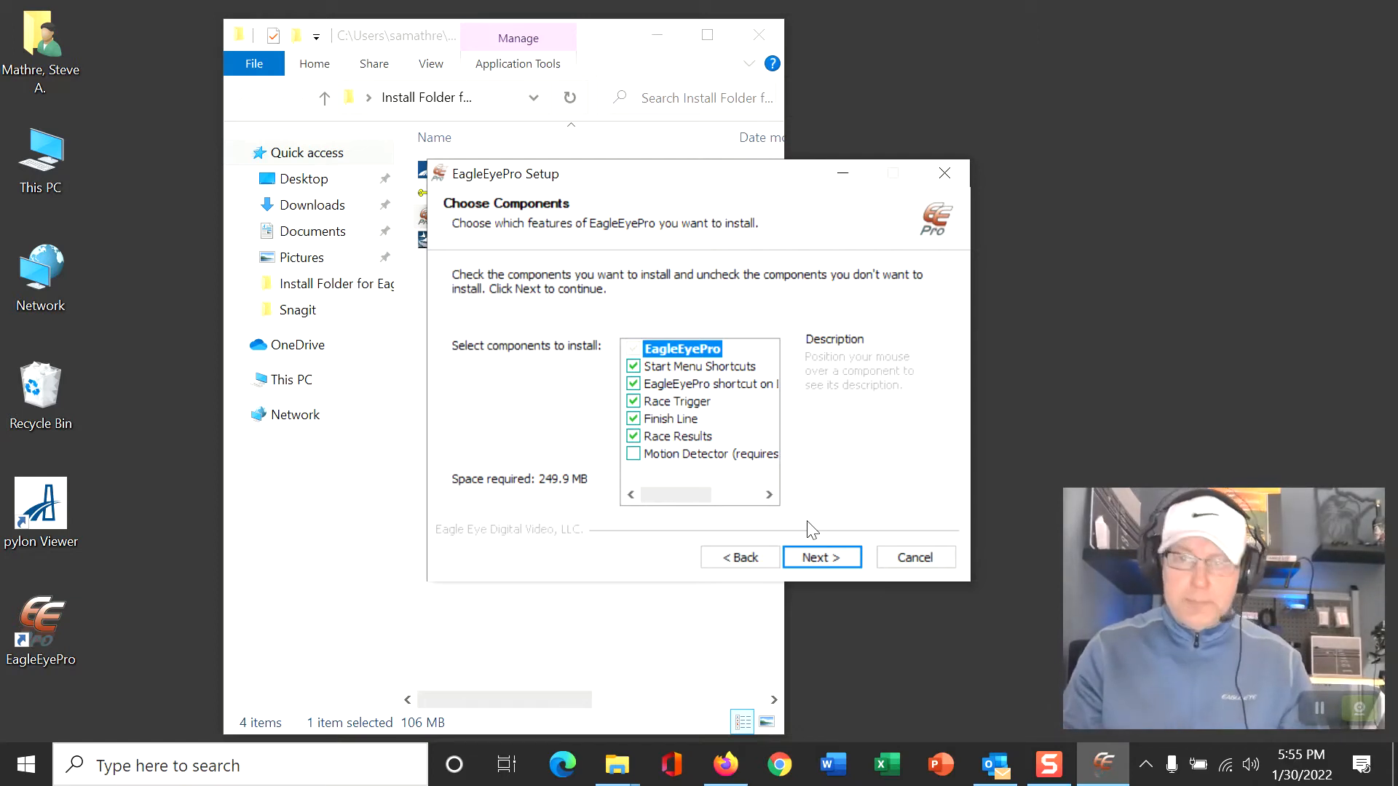
{"action": "left_click", "coordinate": [827, 559]}
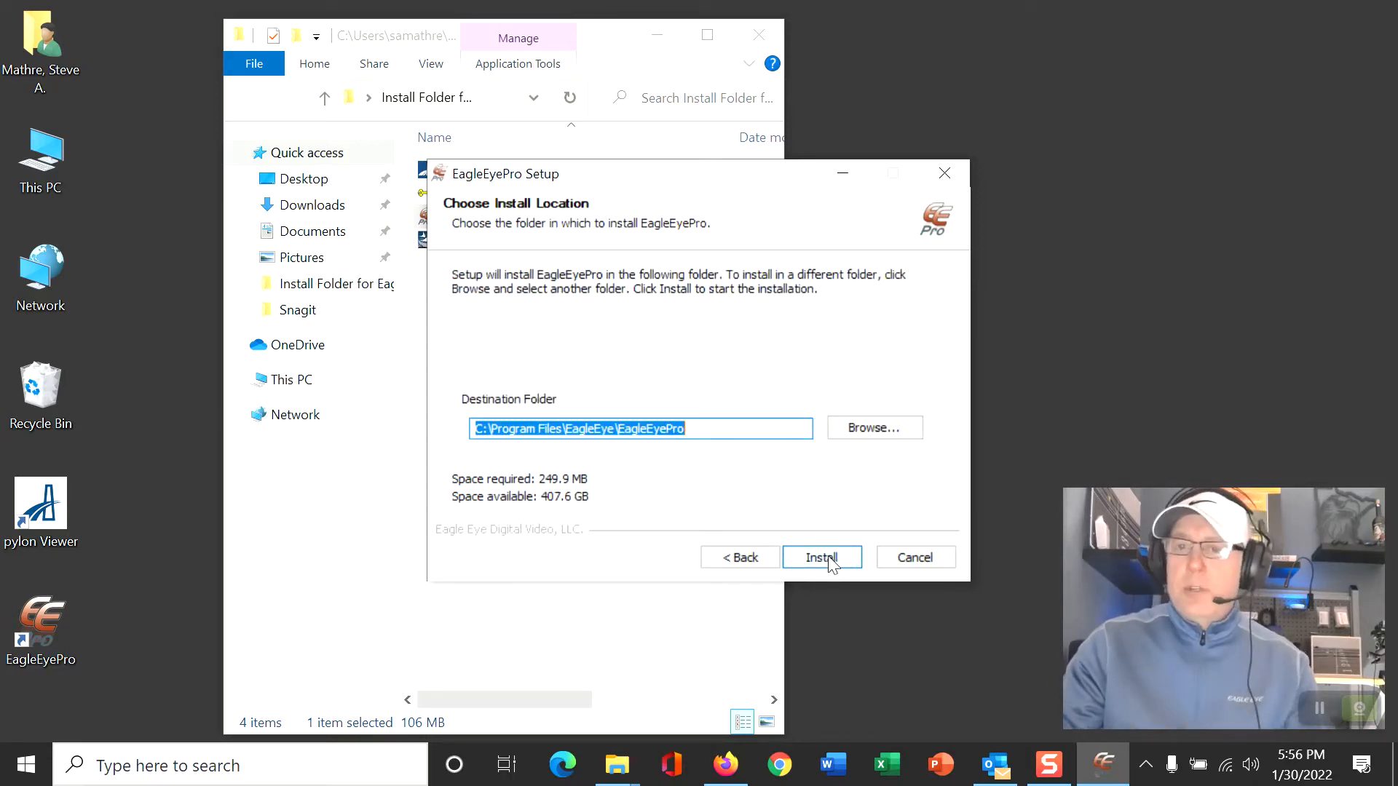
{"action": "left_click", "coordinate": [829, 557]}
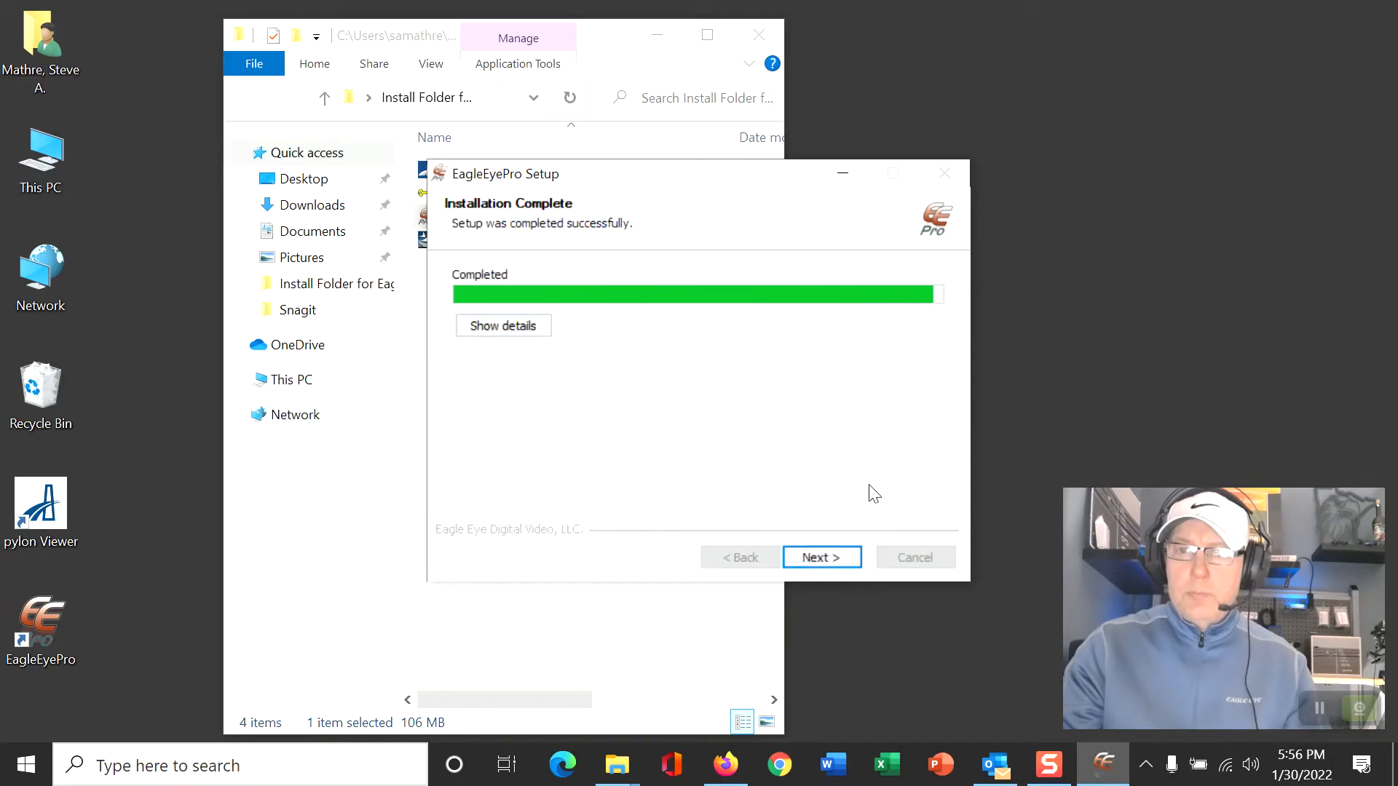
{"action": "left_click", "coordinate": [828, 558]}
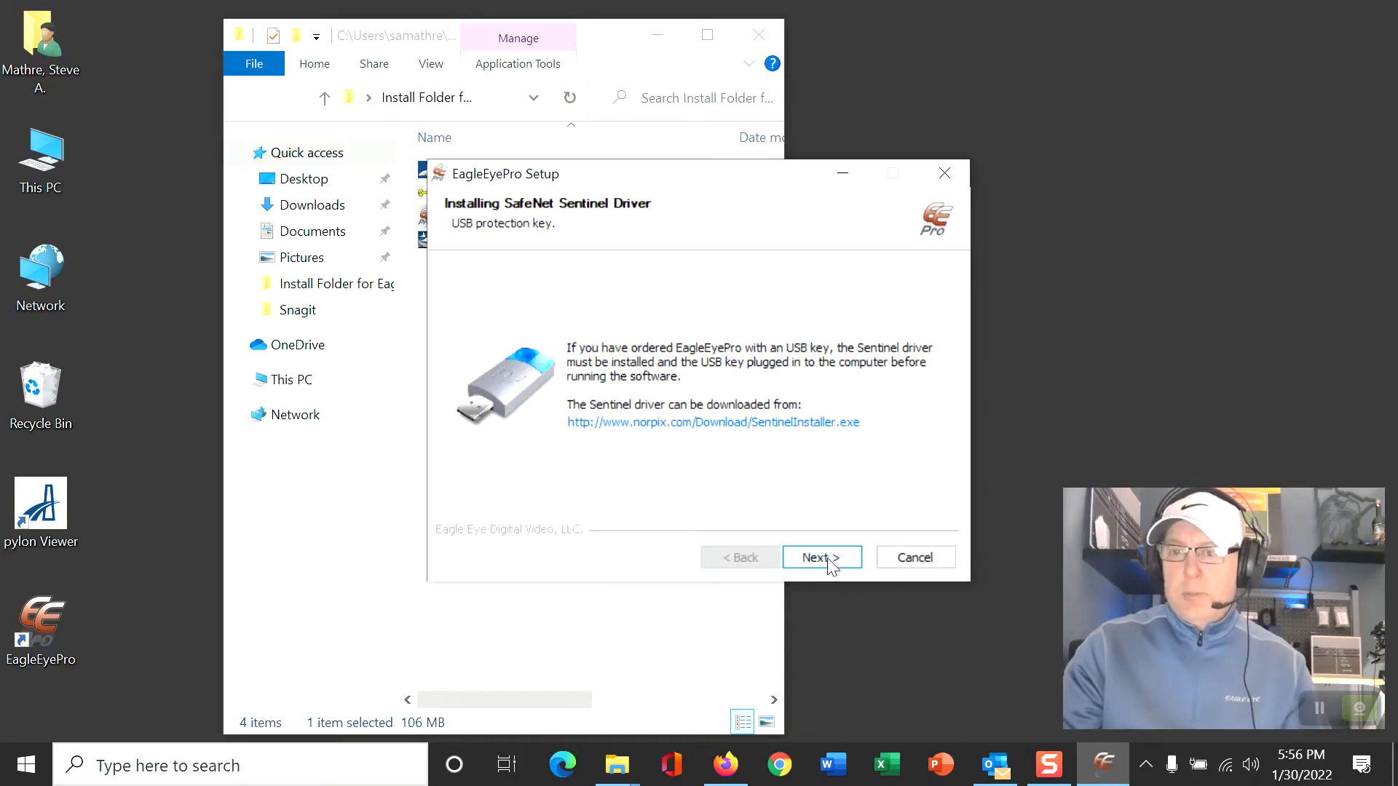
{"action": "left_click", "coordinate": [830, 559]}
{"action": "left_click", "coordinate": [830, 561]}
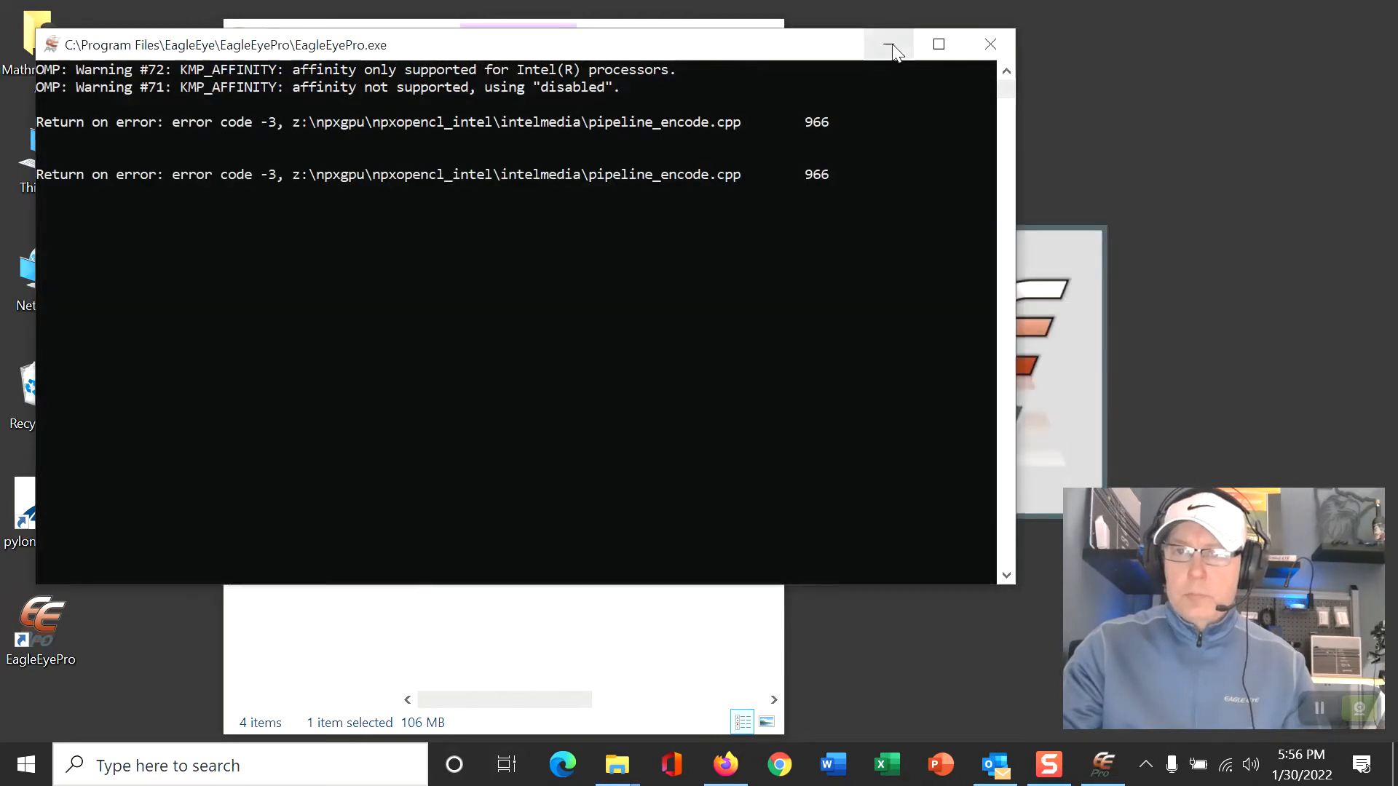
- Minimize the console, dismiss the startup message, and open EagleEyePro's license information
{"action": "left_click", "coordinate": [889, 46]}
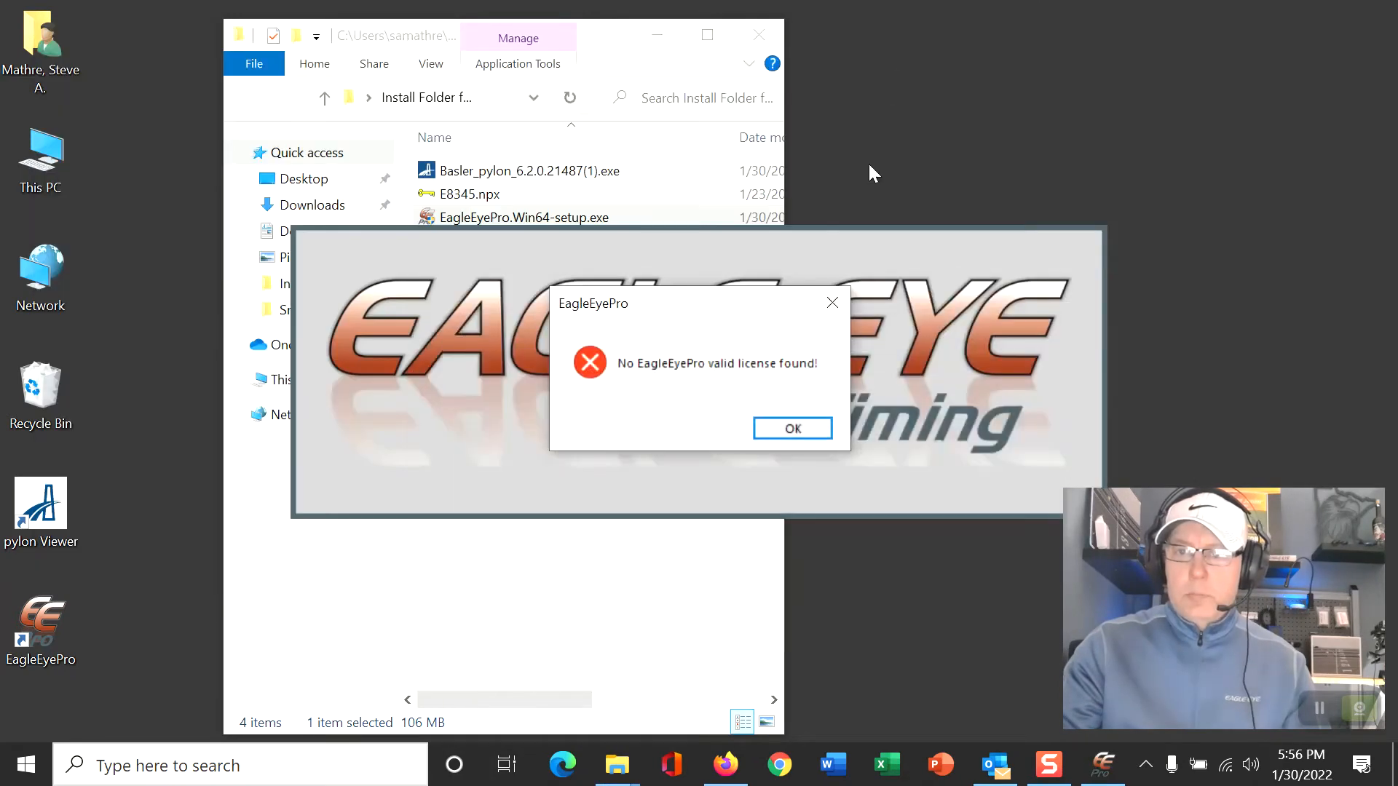
{"action": "left_click", "coordinate": [792, 429]}
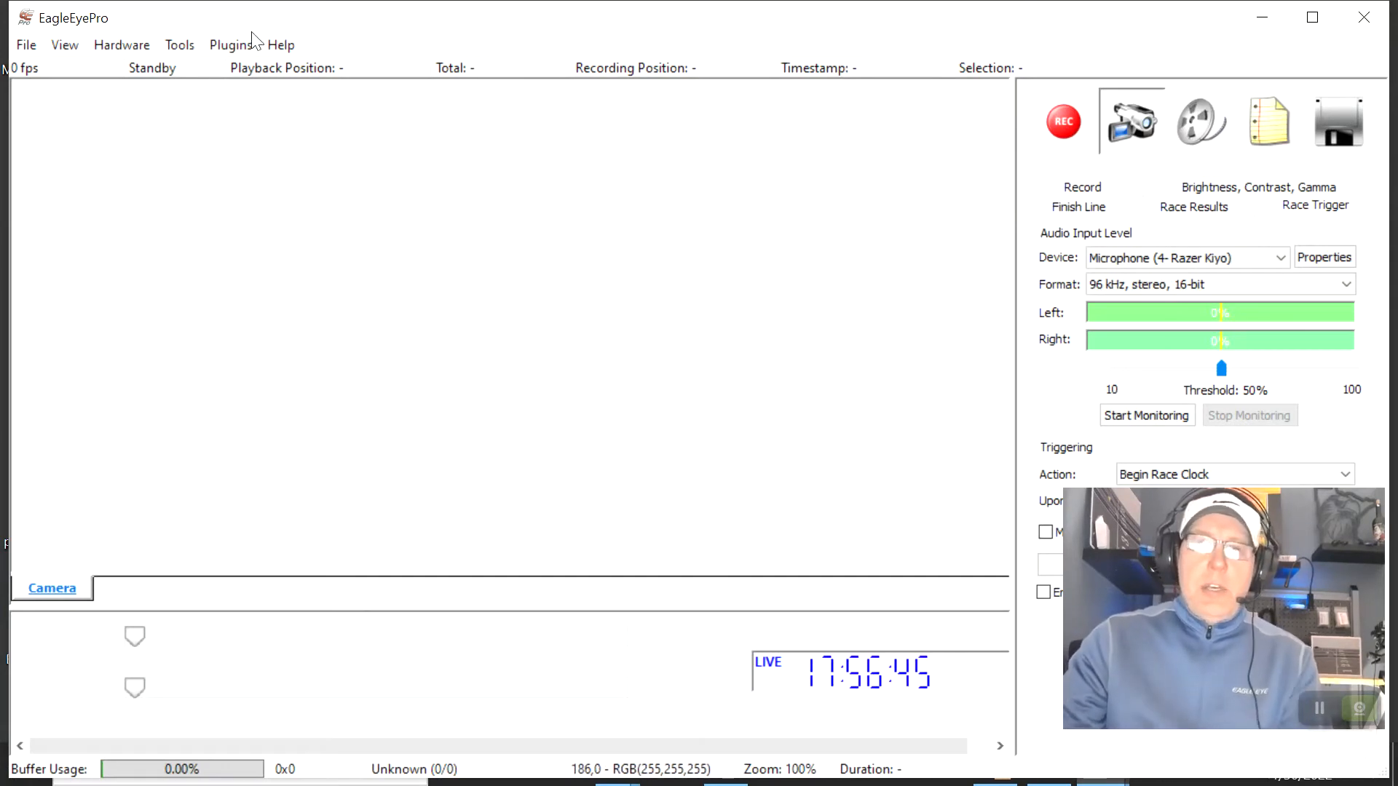
{"action": "left_click", "coordinate": [281, 46]}
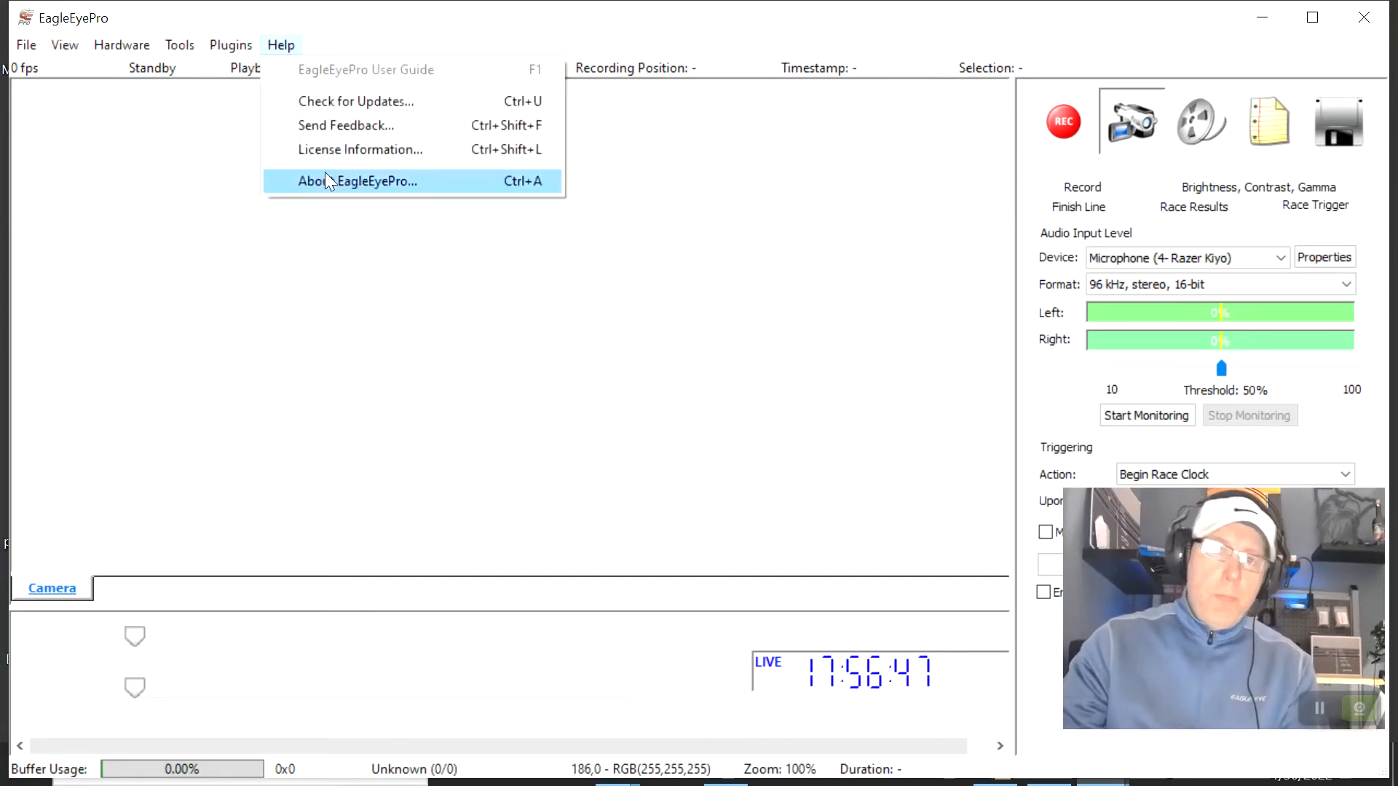
{"action": "left_click", "coordinate": [337, 153]}
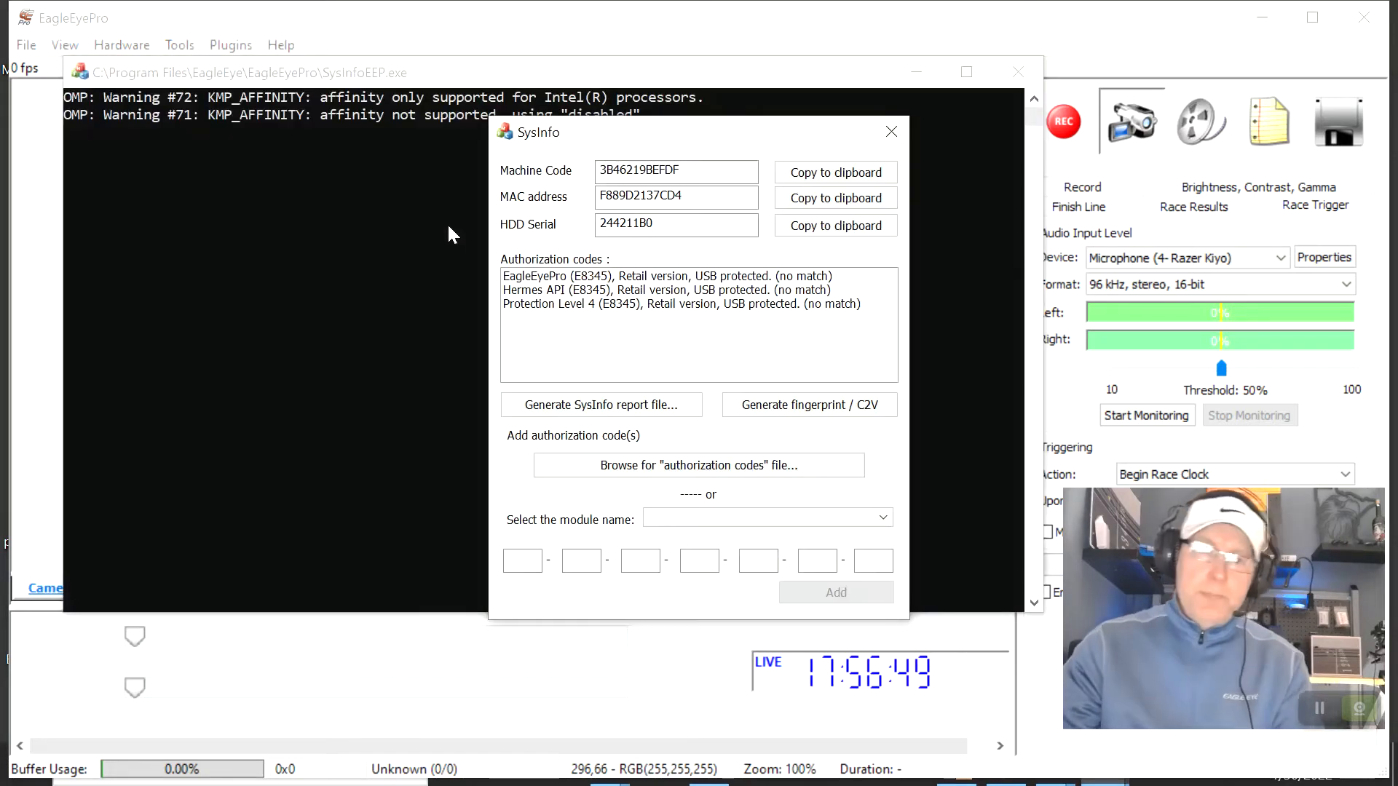
- Minimize the SysInfo console, import the authorization codes file E8345.npx into the registry, and accept the SysInfo restart notice
{"action": "left_click", "coordinate": [918, 72]}
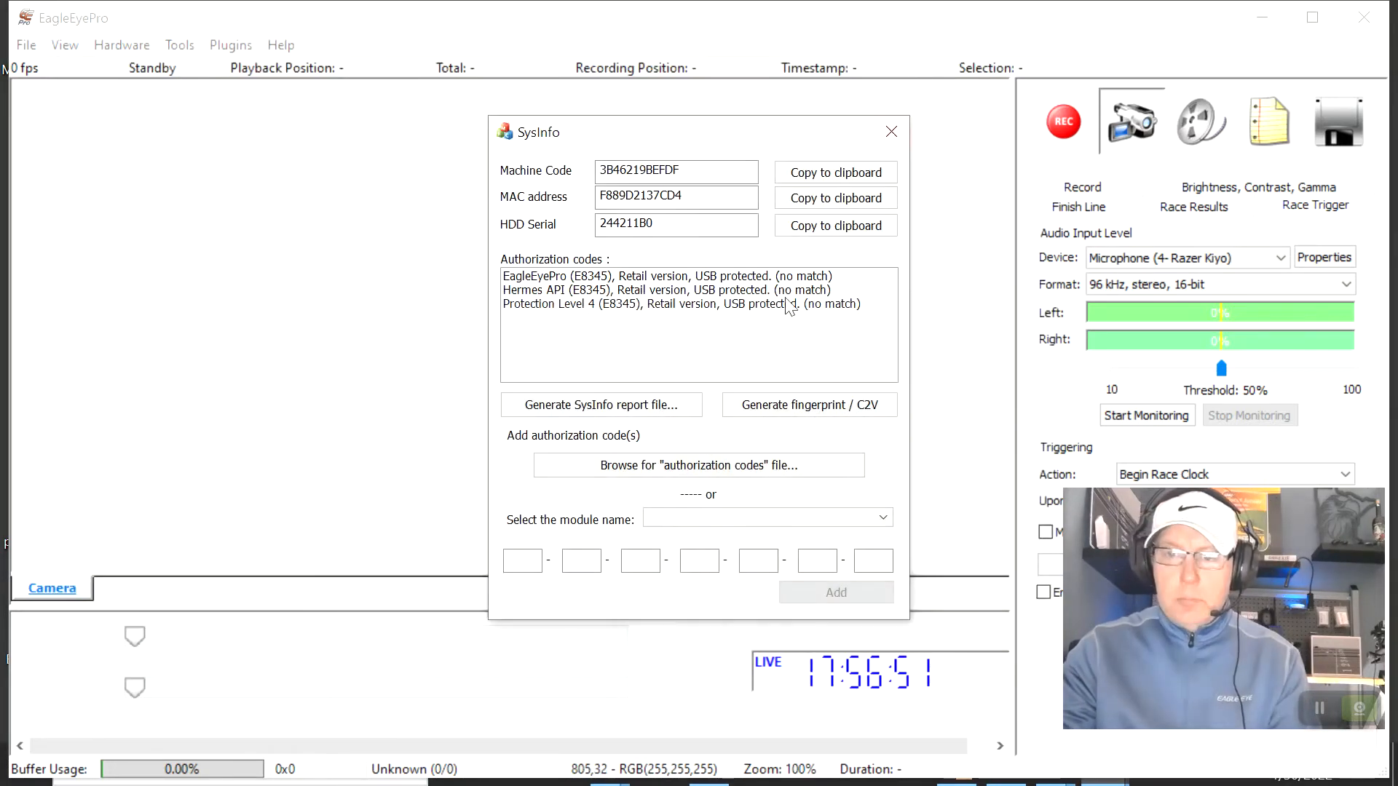
{"action": "left_click", "coordinate": [699, 469]}
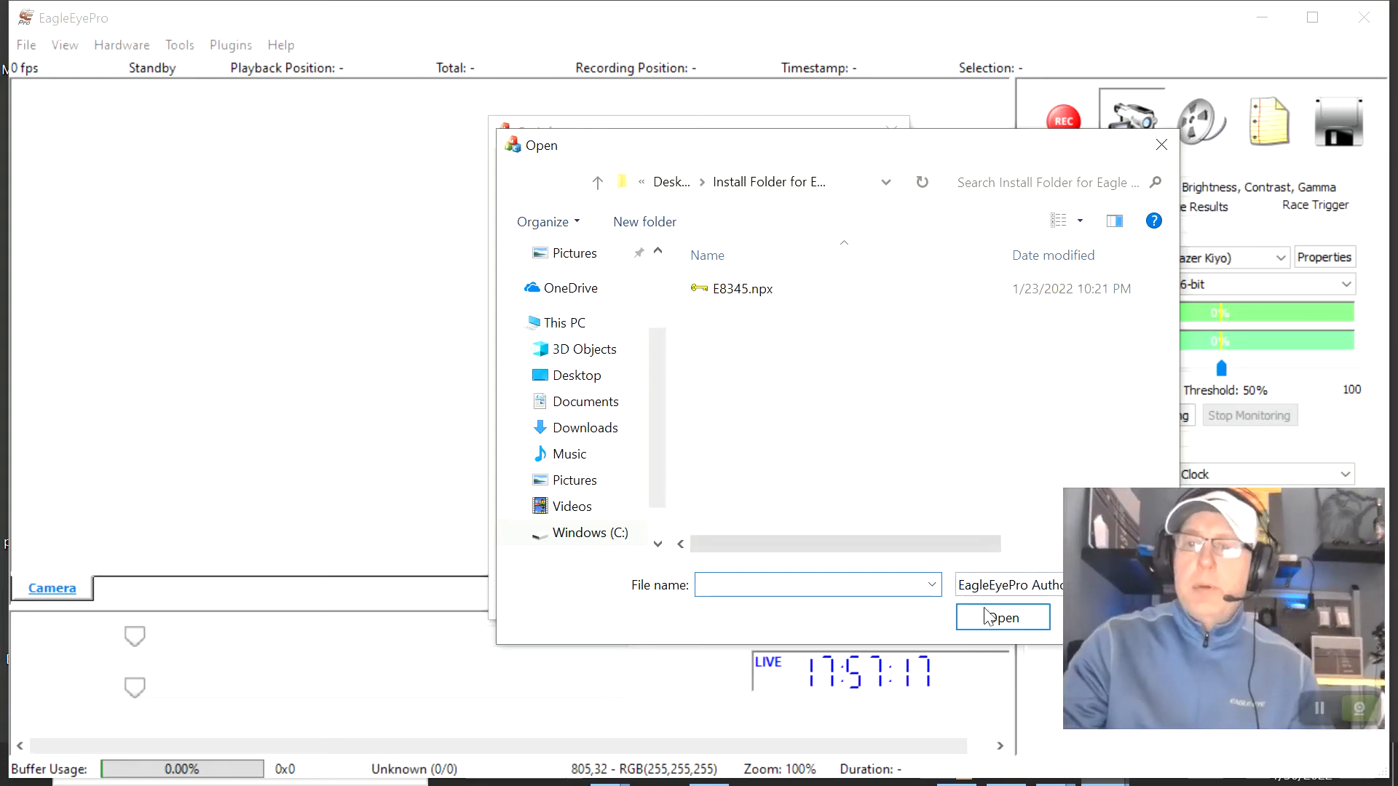
{"action": "double_click", "coordinate": [799, 293]}
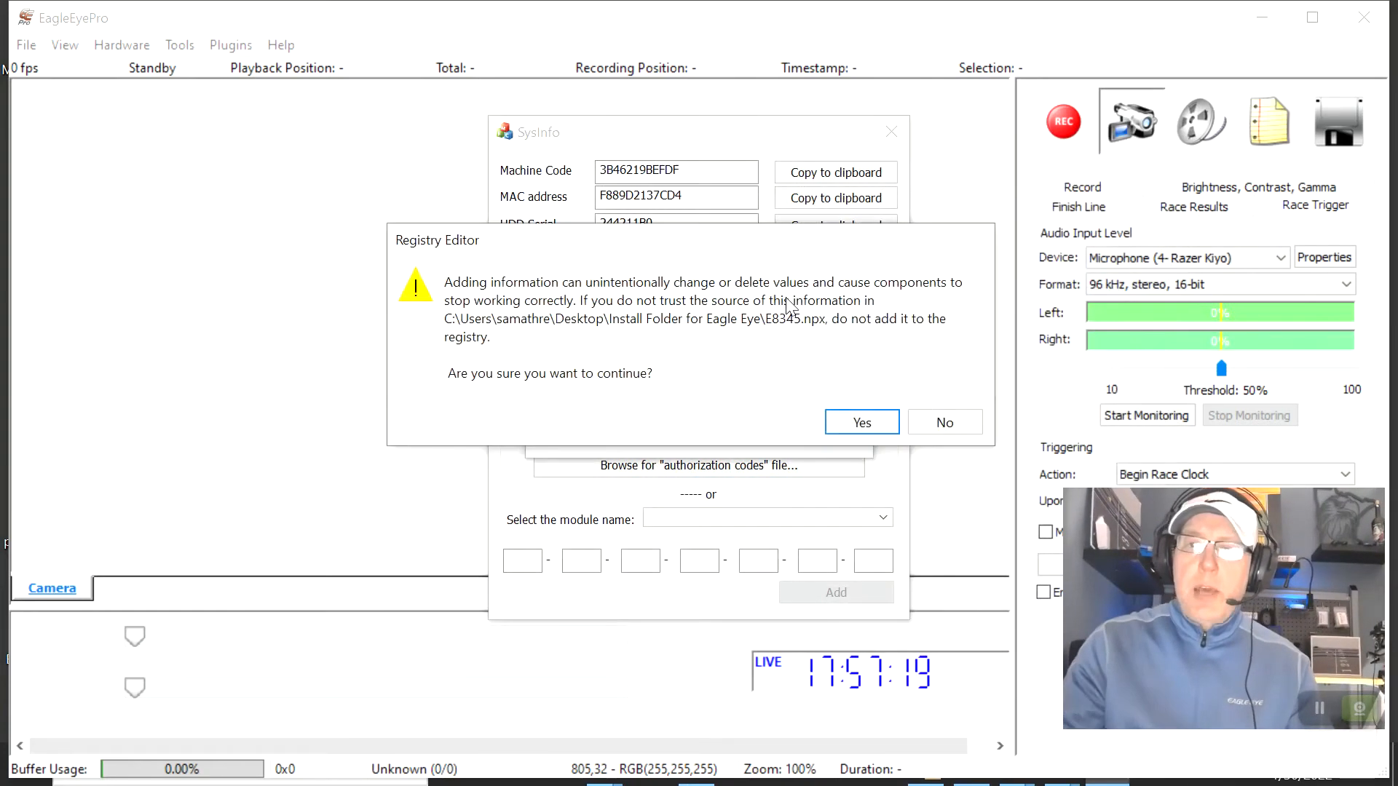
{"action": "left_click", "coordinate": [862, 423]}
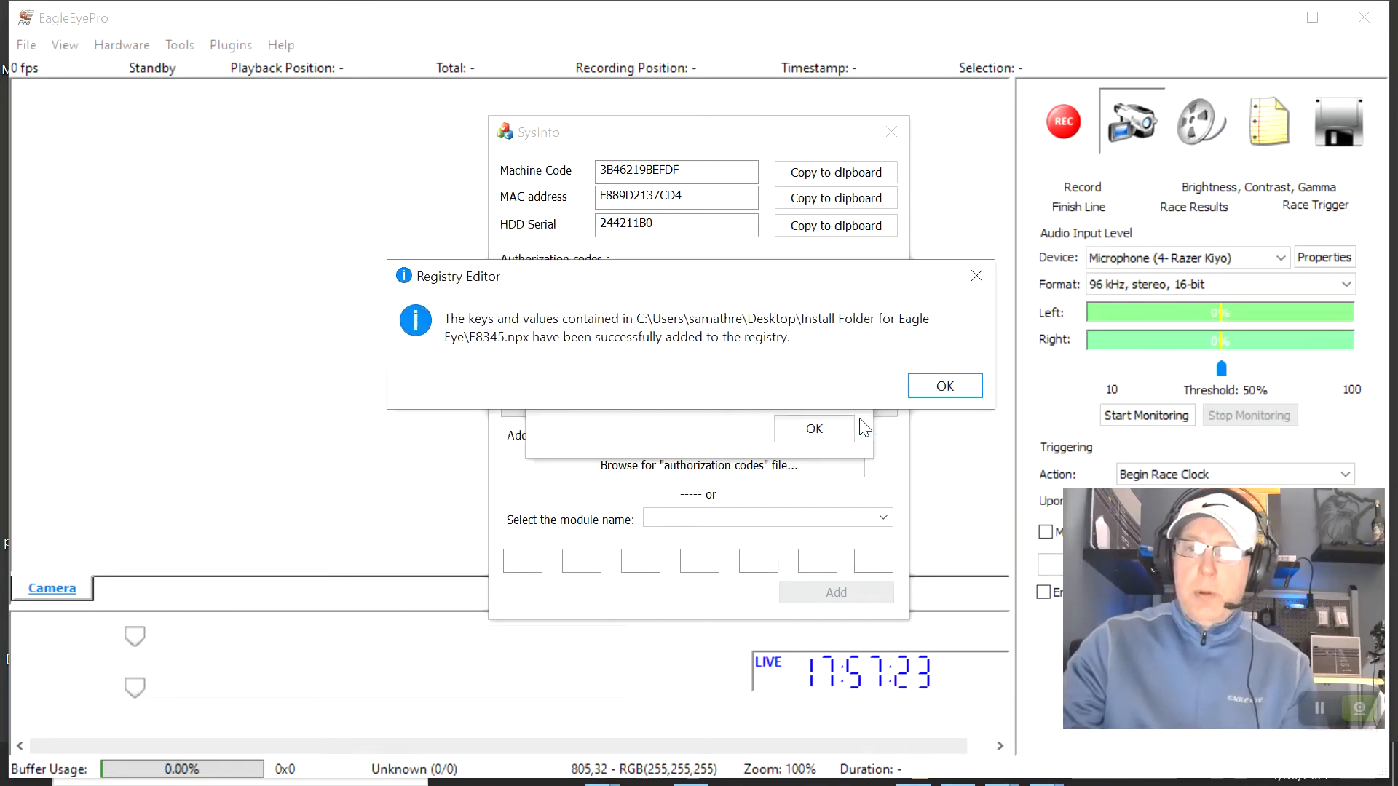
{"action": "left_click", "coordinate": [945, 386]}
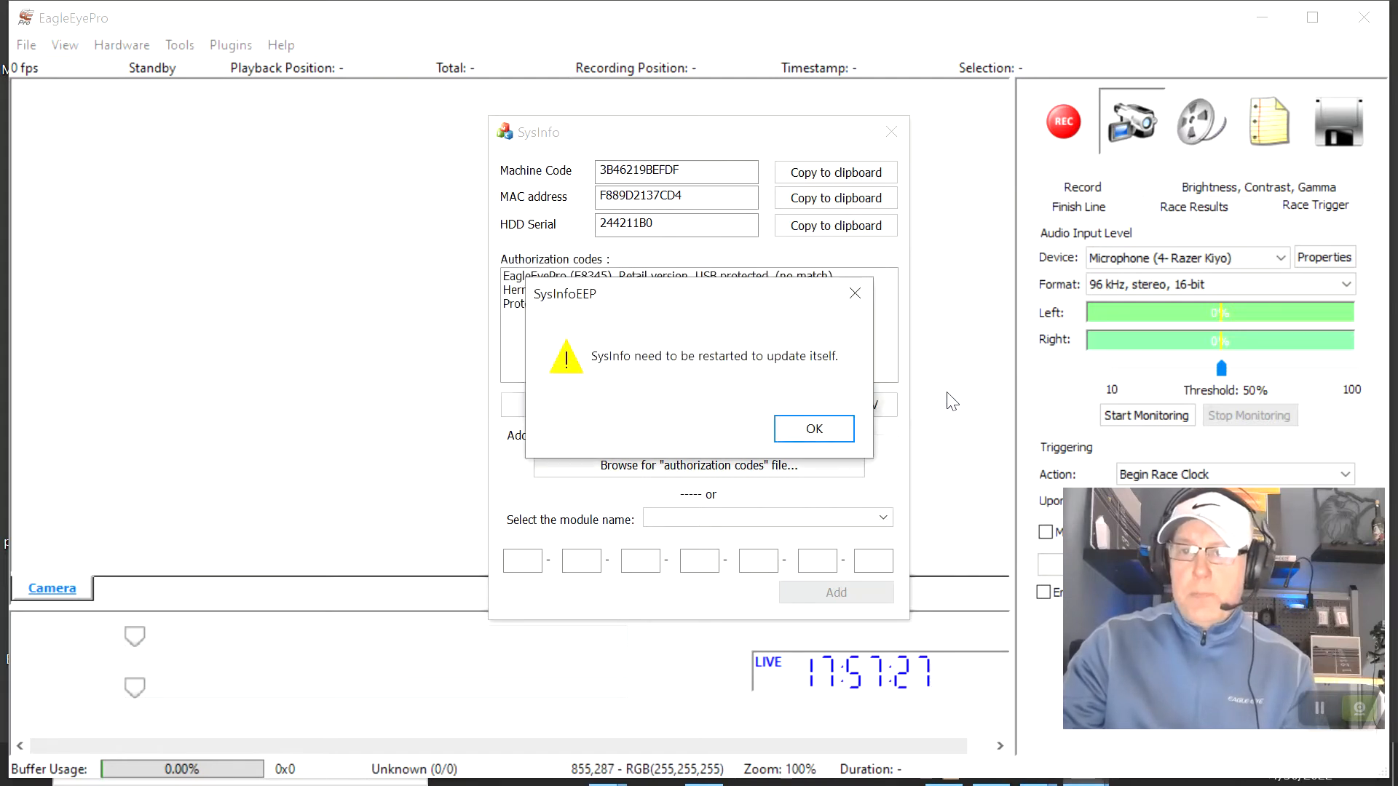
{"action": "left_click", "coordinate": [829, 434]}
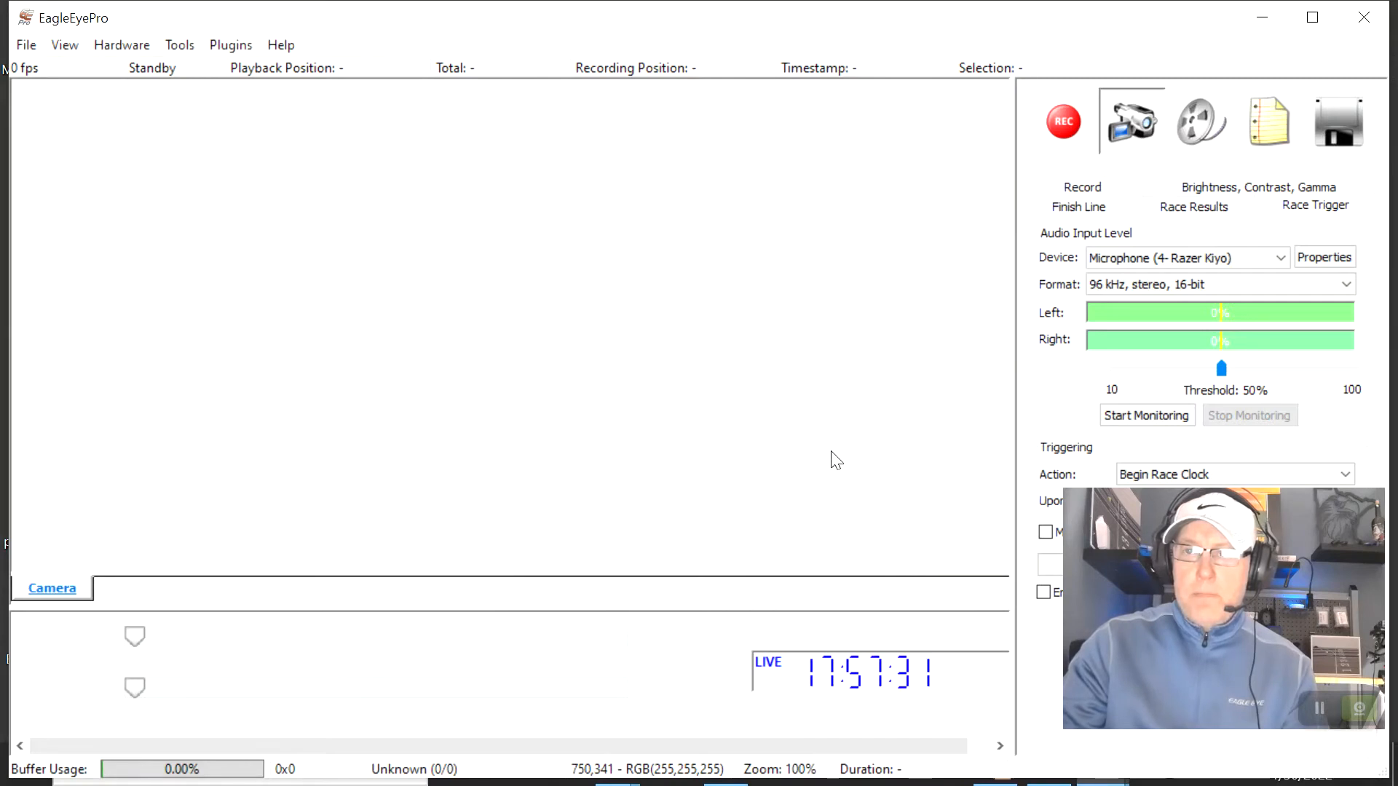
- Restart EagleEyePro from the desktop, minimize its console window, and dismiss the startup license message
{"action": "left_click", "coordinate": [1364, 18]}
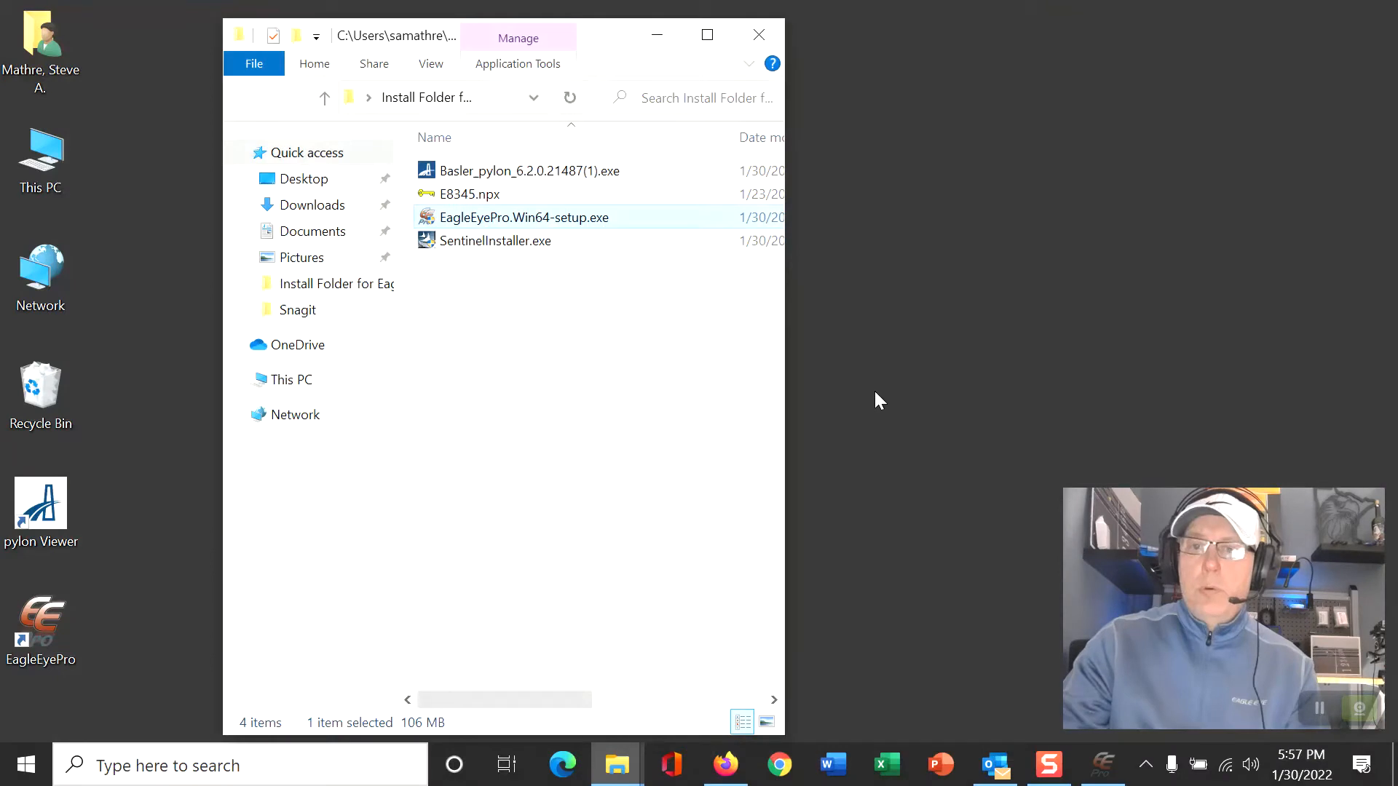
{"action": "left_click", "coordinate": [628, 411]}
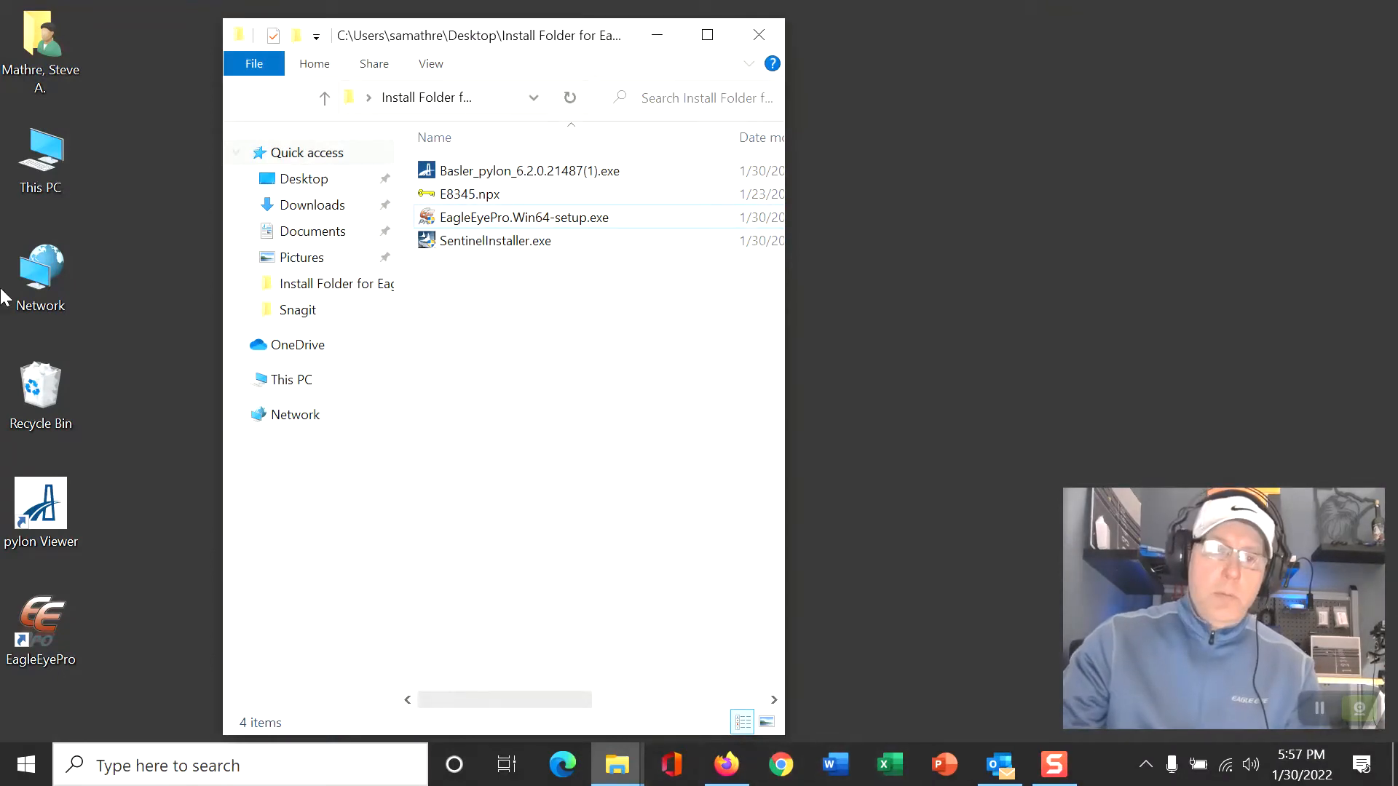
{"action": "double_click", "coordinate": [26, 615]}
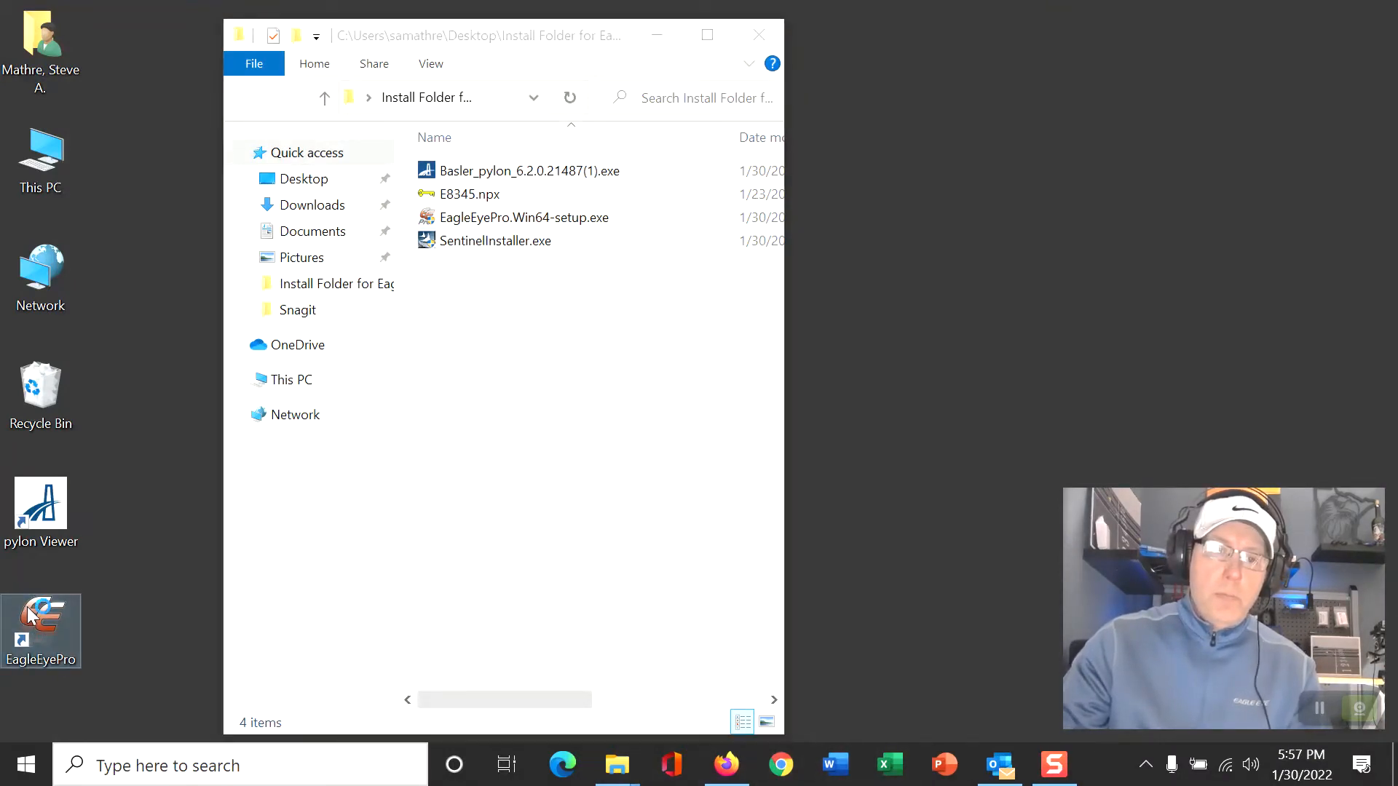
{"action": "left_click", "coordinate": [915, 119]}
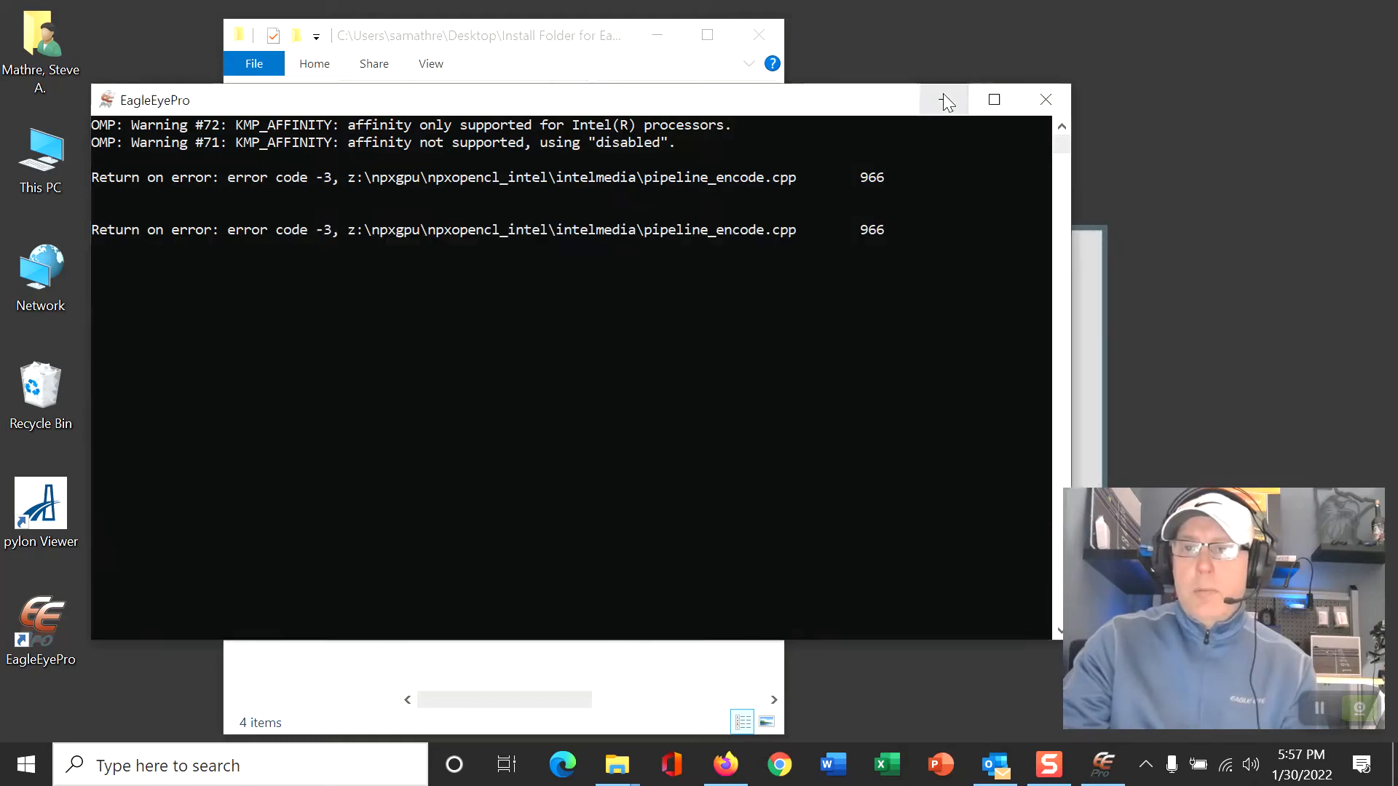
{"action": "left_click", "coordinate": [944, 99]}
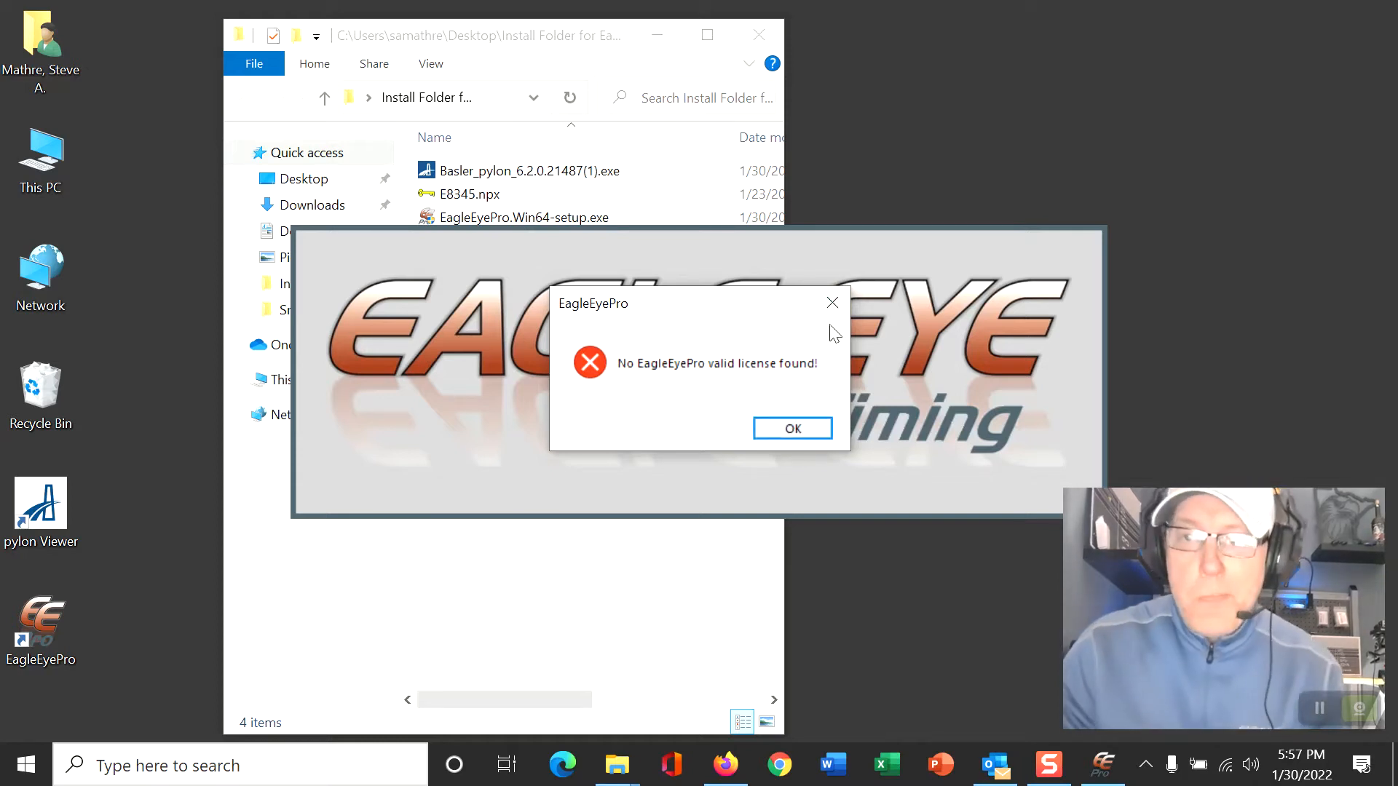
{"action": "left_click", "coordinate": [795, 430]}
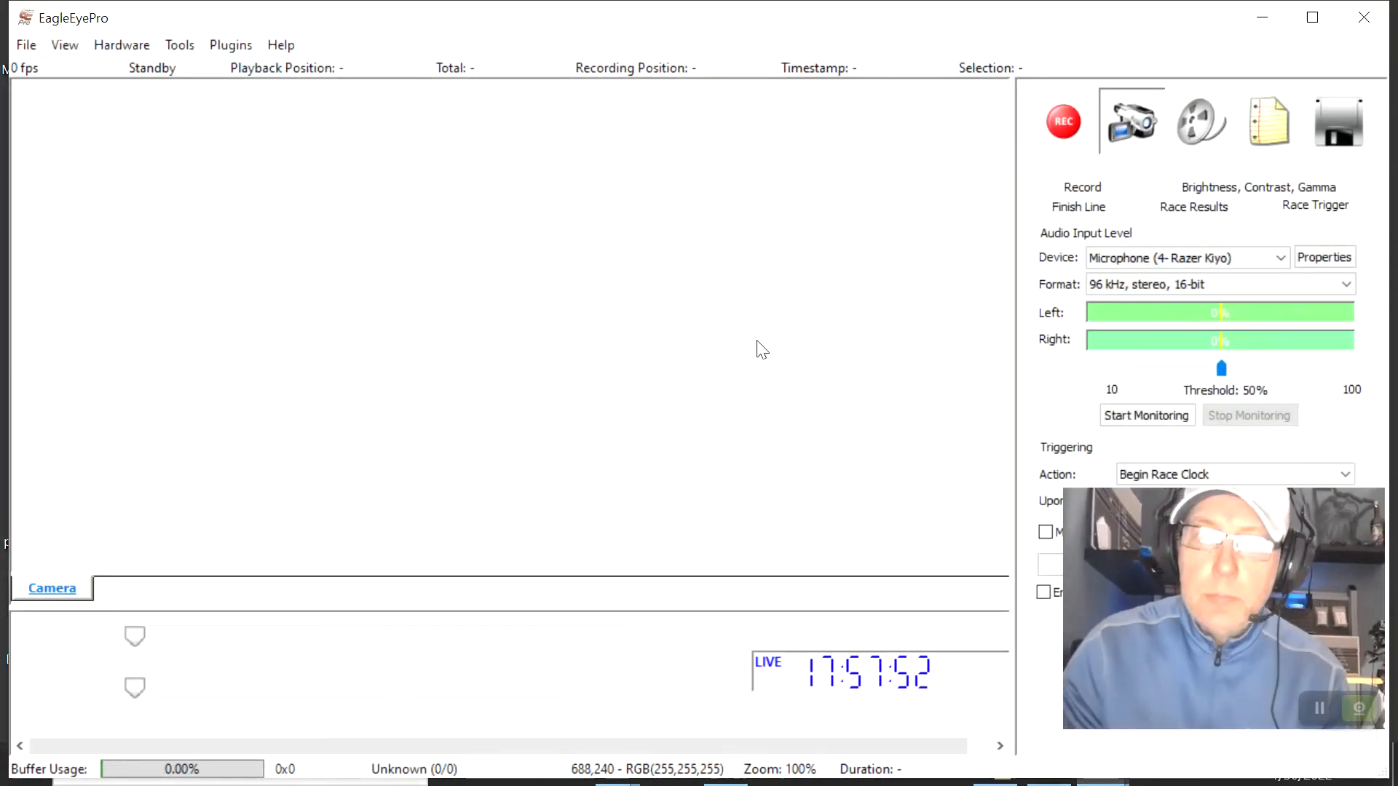
- Reopen the license information and import the E8345.npx authorization codes file again, accepting the registry and restart prompts
{"action": "left_click", "coordinate": [281, 45]}
{"action": "left_click", "coordinate": [329, 149]}
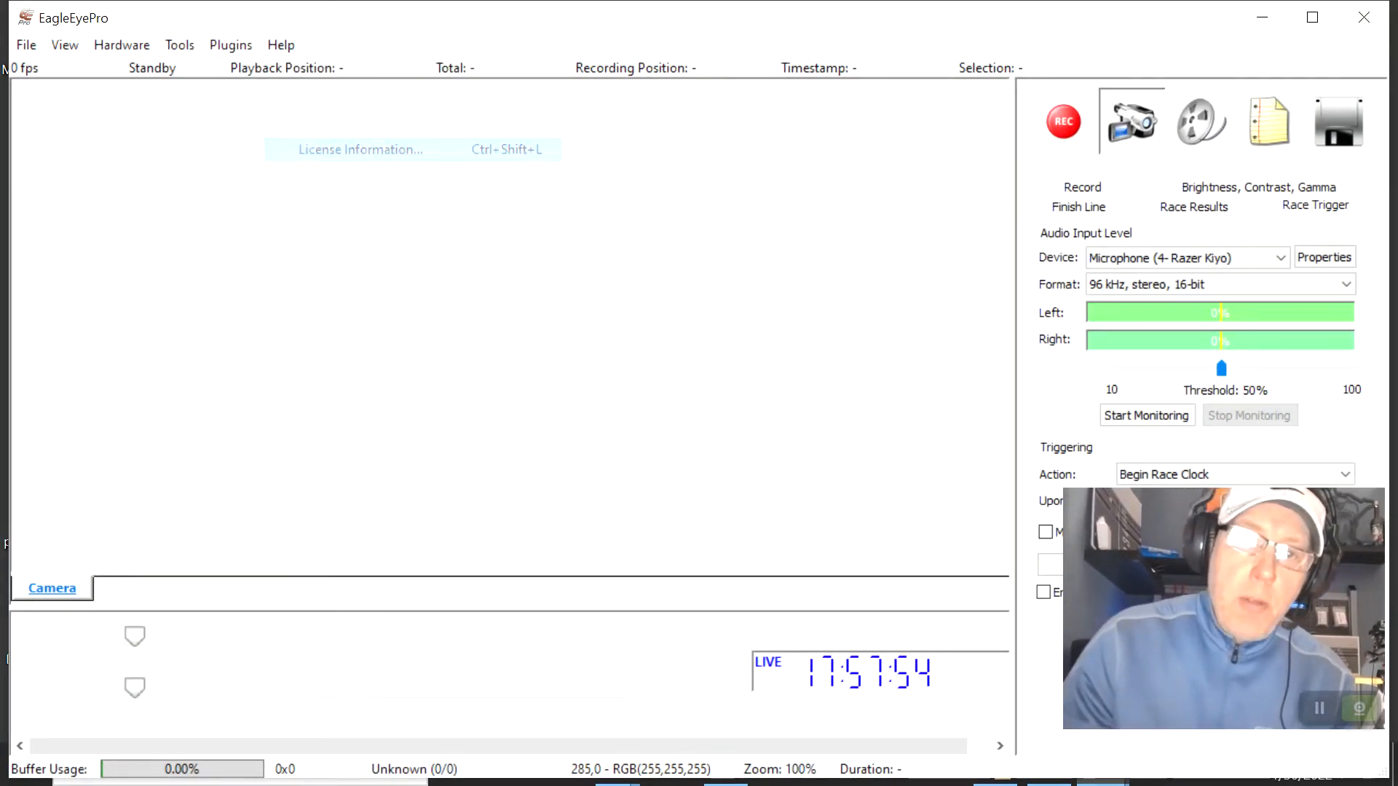
{"action": "left_click", "coordinate": [704, 465]}
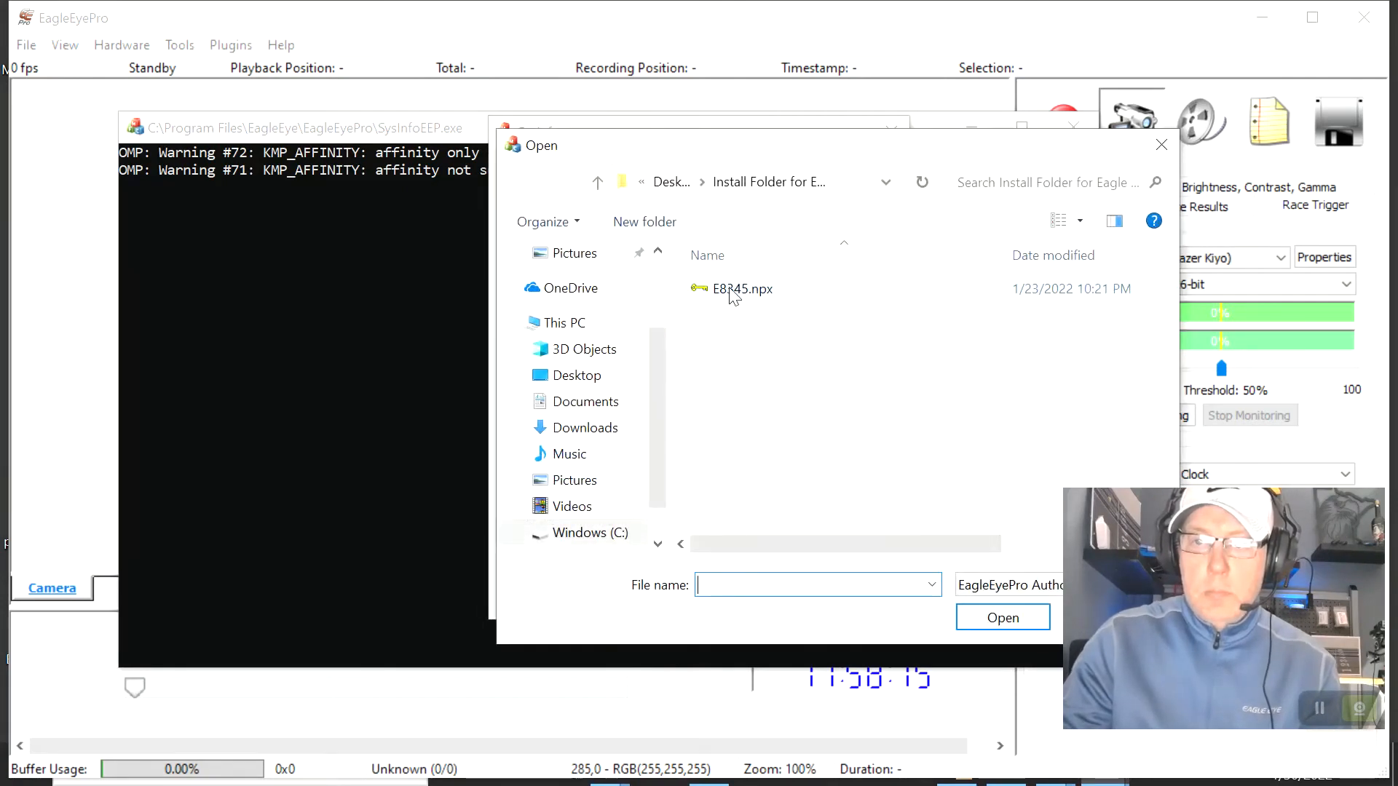
{"action": "double_click", "coordinate": [731, 295]}
{"action": "left_click", "coordinate": [844, 421]}
{"action": "left_click", "coordinate": [916, 386]}
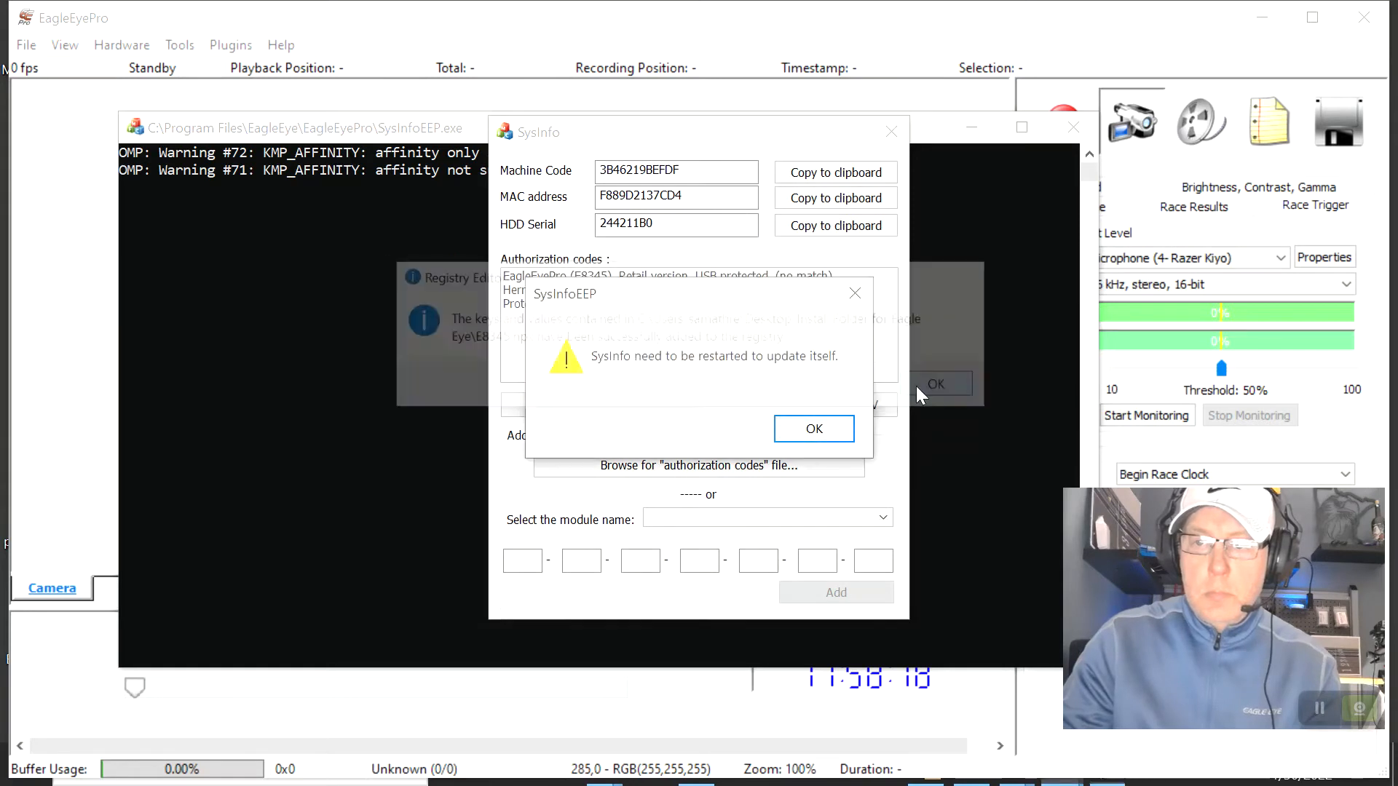
{"action": "left_click", "coordinate": [830, 434]}
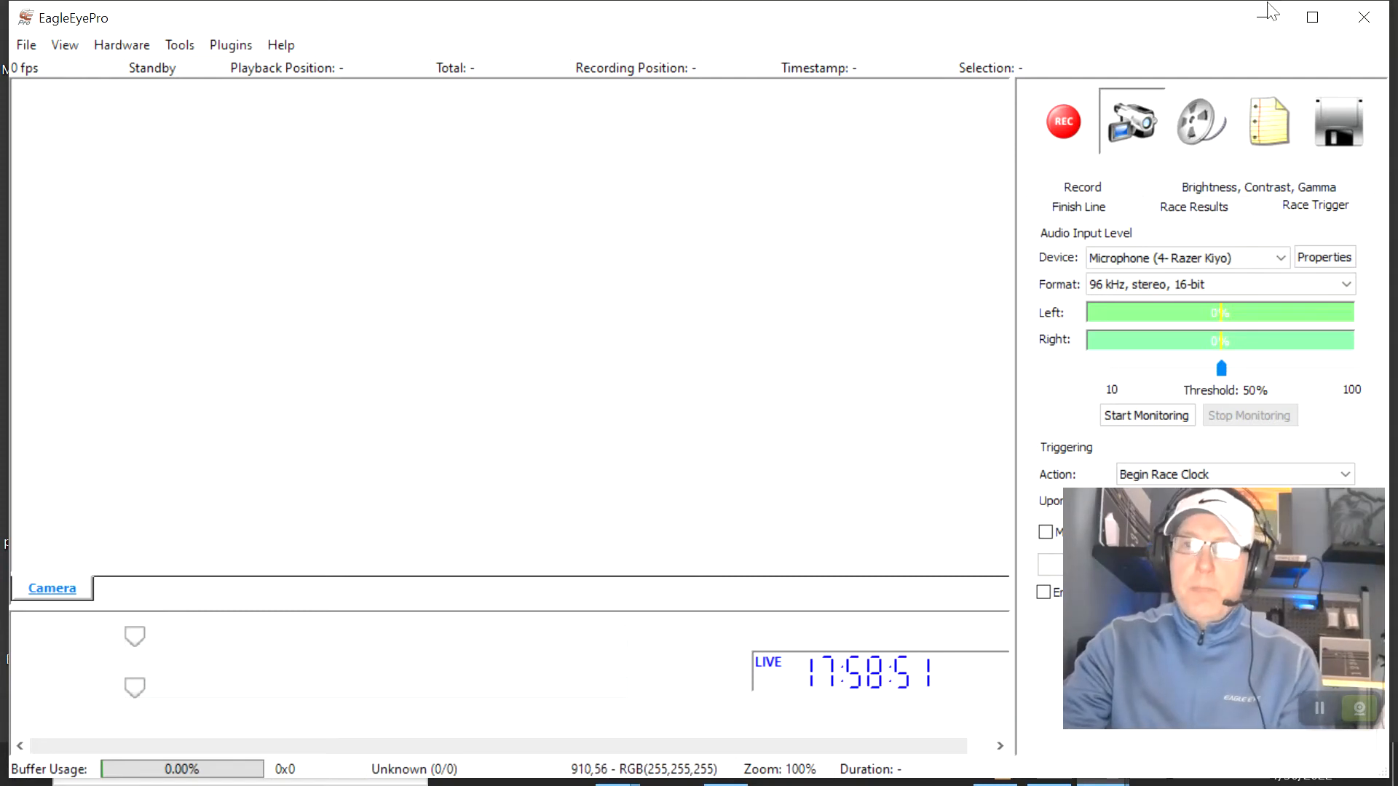
- Close and relaunch EagleEyePro, minimize the console, and dismiss the grabber initialization message
{"action": "left_click", "coordinate": [1364, 17]}
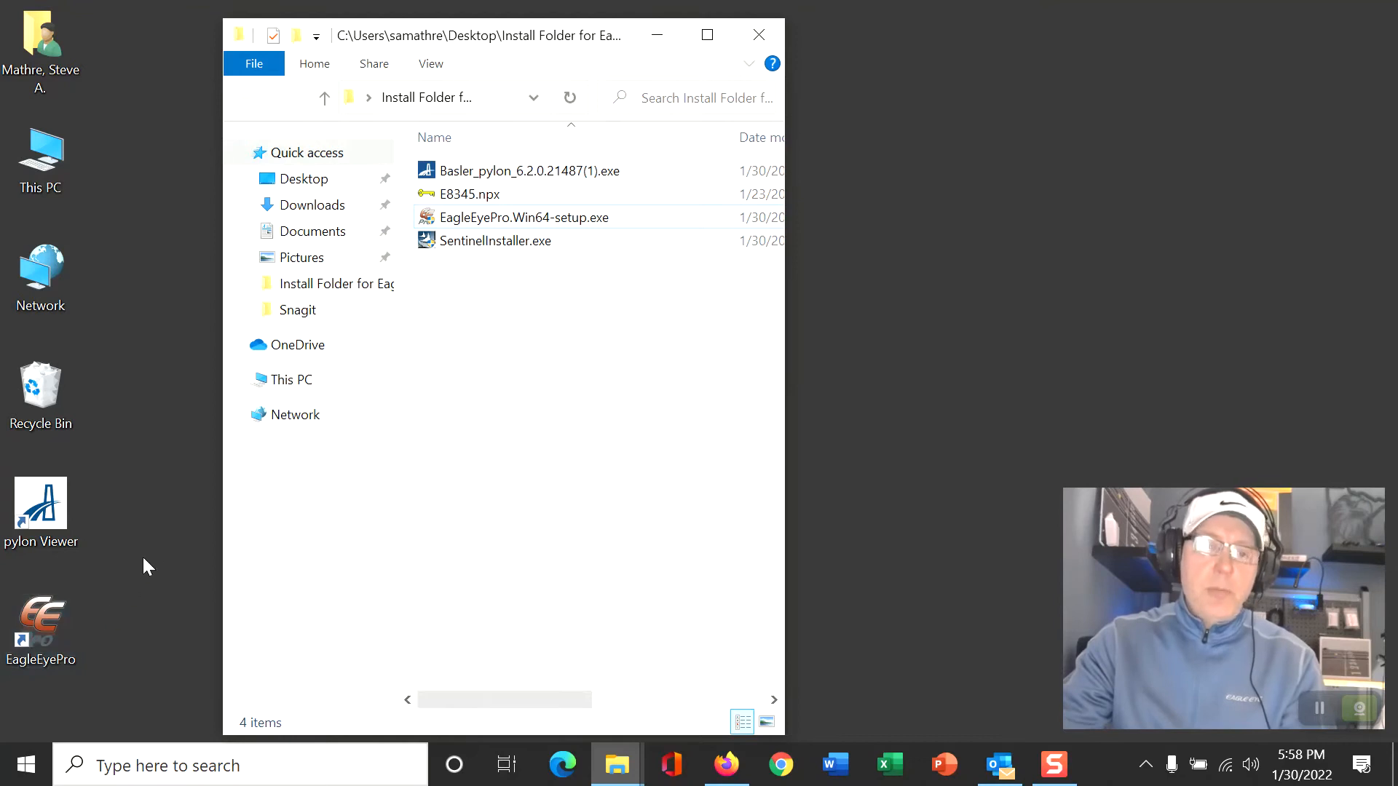
{"action": "left_click", "coordinate": [58, 632]}
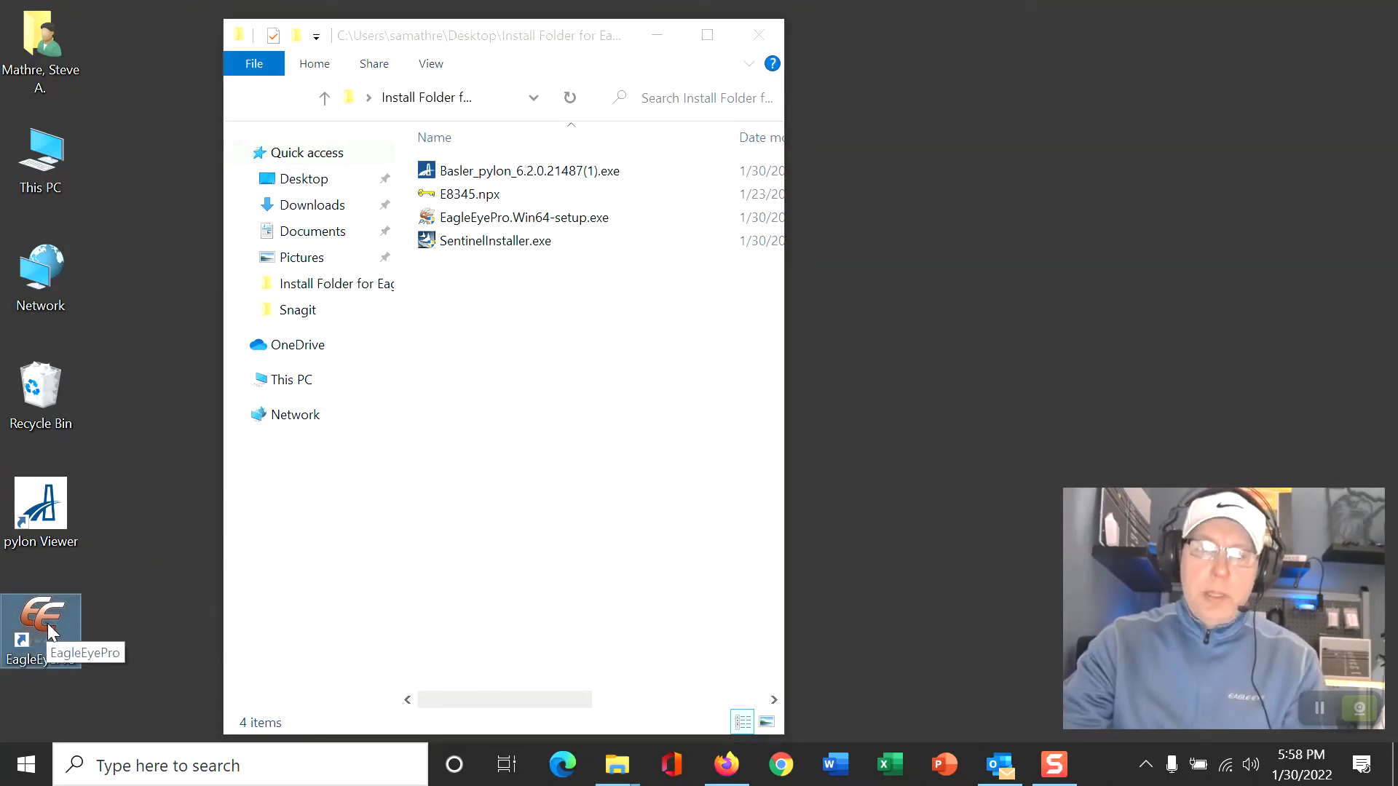
{"action": "double_click", "coordinate": [59, 617]}
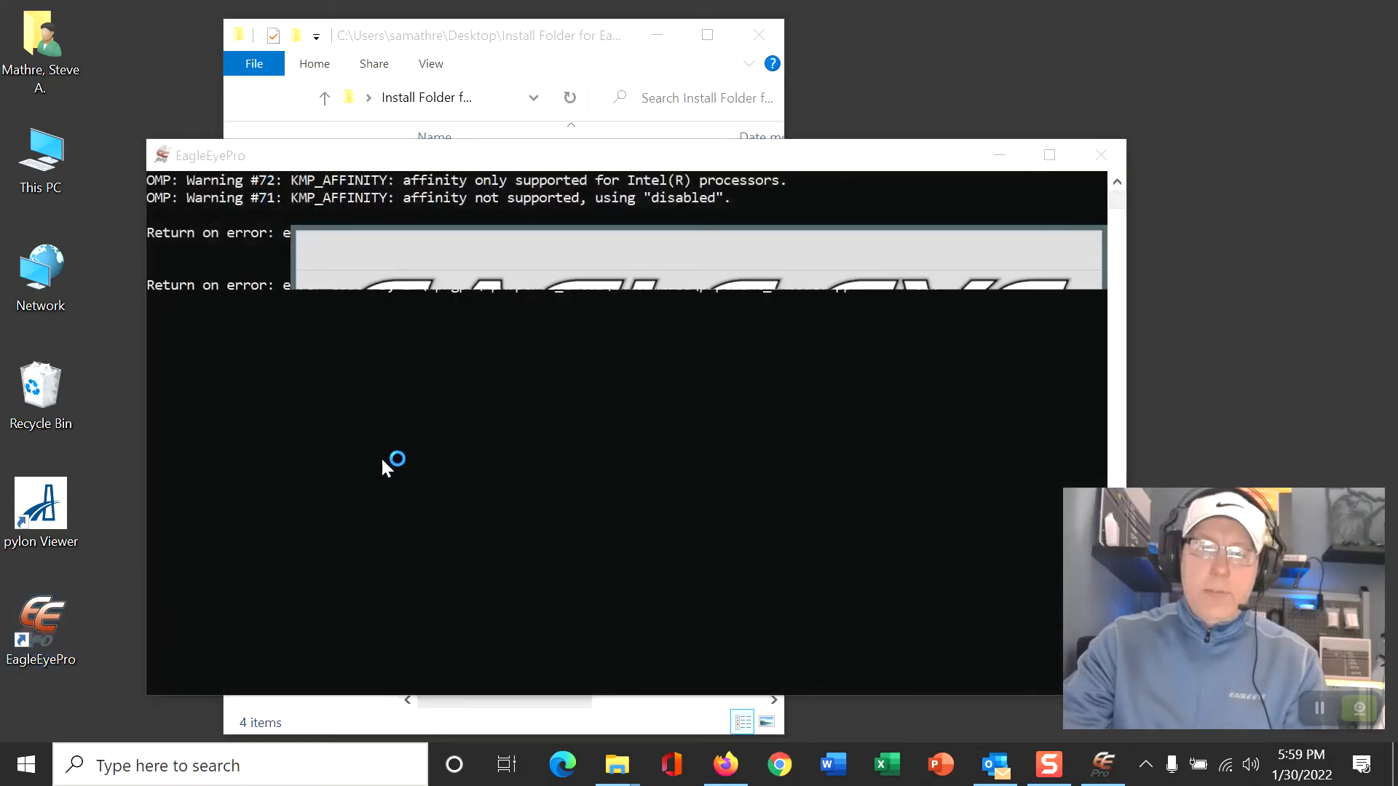
{"action": "left_click", "coordinate": [999, 153]}
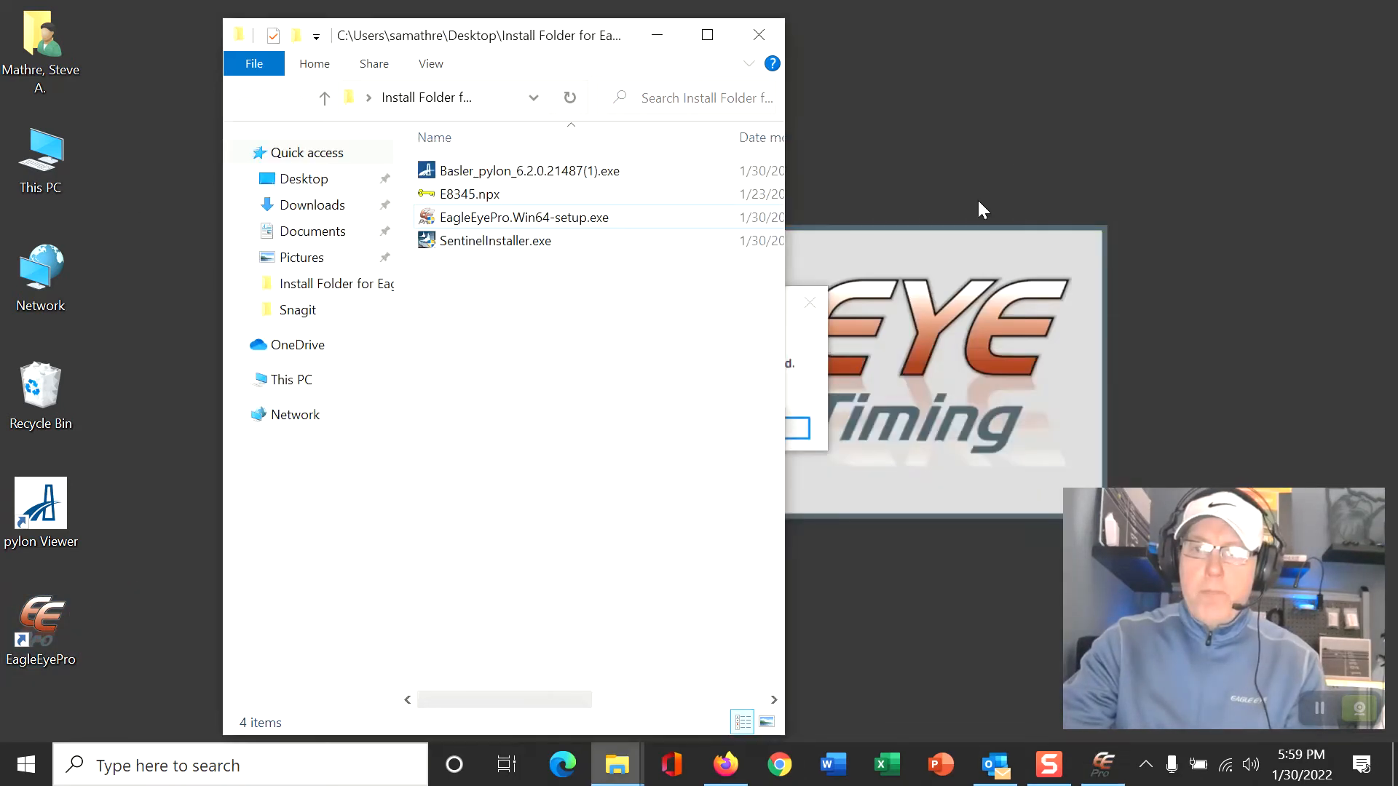
{"action": "left_click", "coordinate": [807, 333]}
{"action": "left_click_drag", "start_coordinate": [717, 315], "coordinate": [798, 311]}
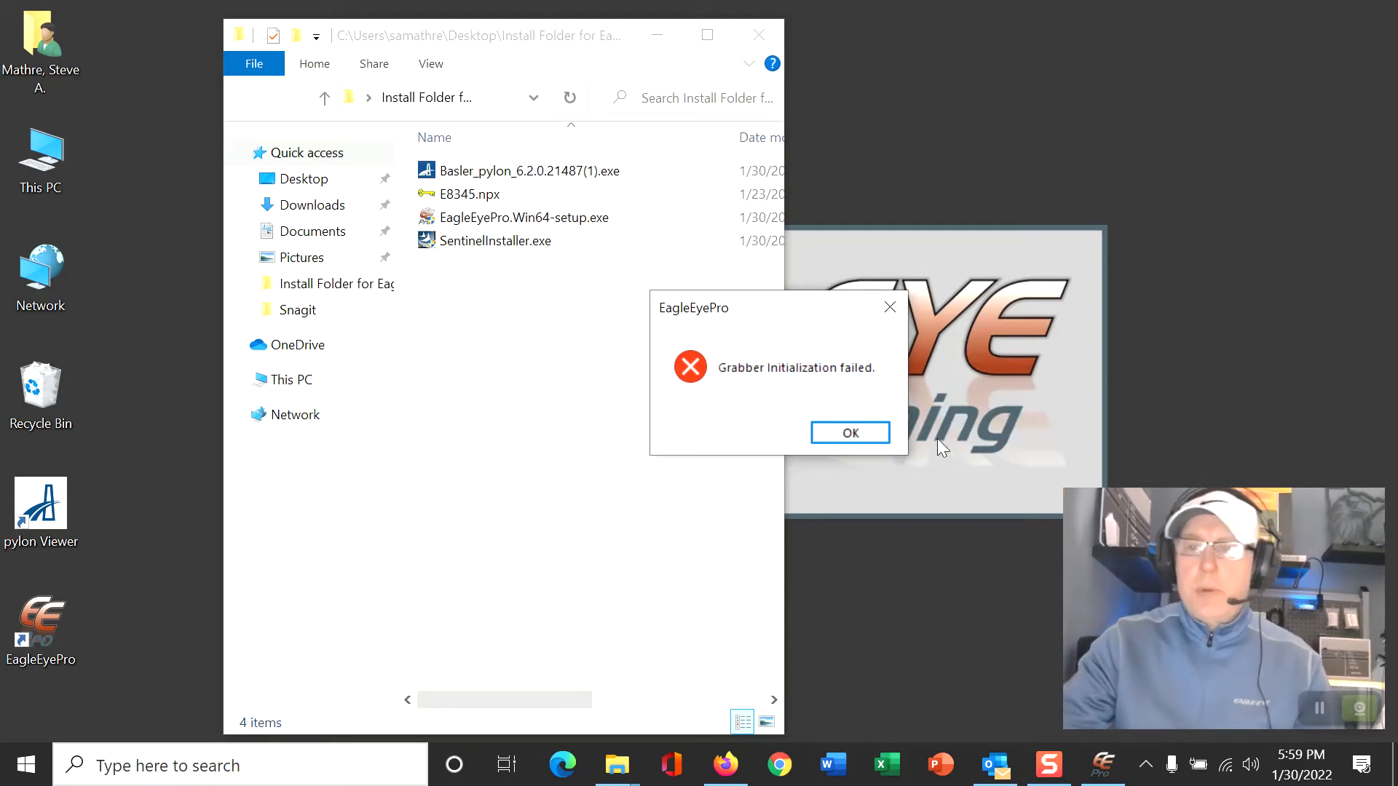
{"action": "left_click", "coordinate": [849, 433]}
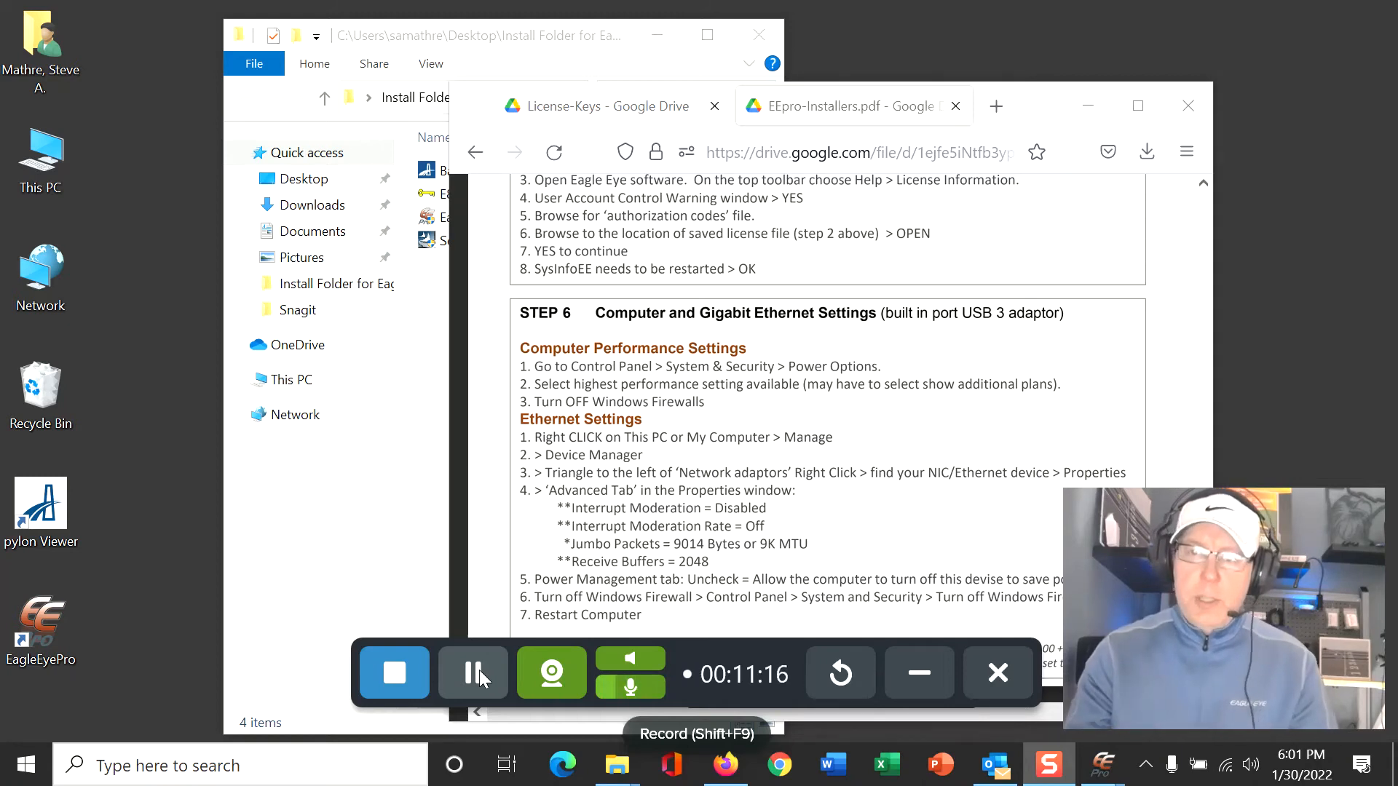
- Reposition the browser window with EEpro-Installers.pdf and read Step 6 on computer performance and Gigabit Ethernet settings
{"action": "left_click_drag", "start_coordinate": [1043, 95], "coordinate": [585, 65]}
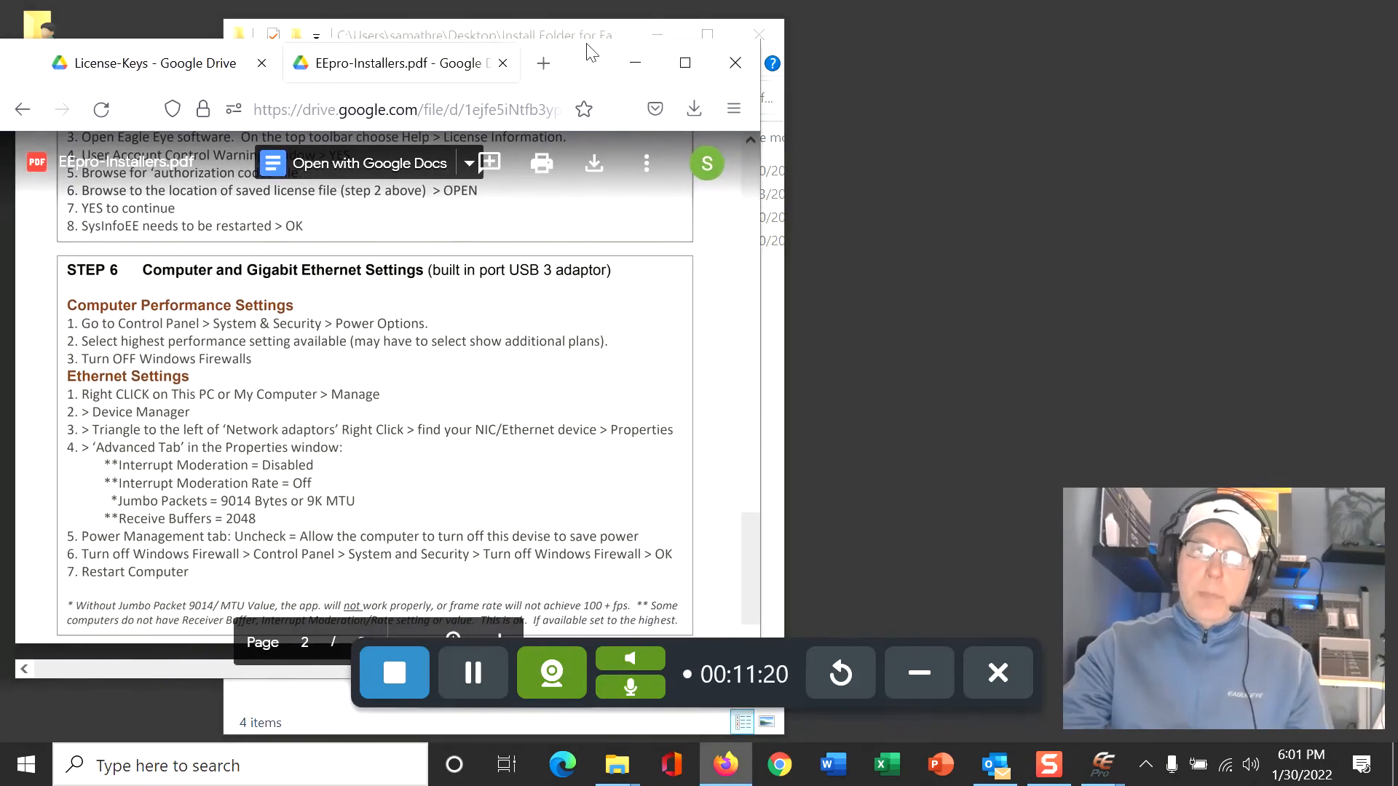
{"action": "scroll", "coordinate": [693, 401], "scroll_direction": "down", "scroll_amount": 1}
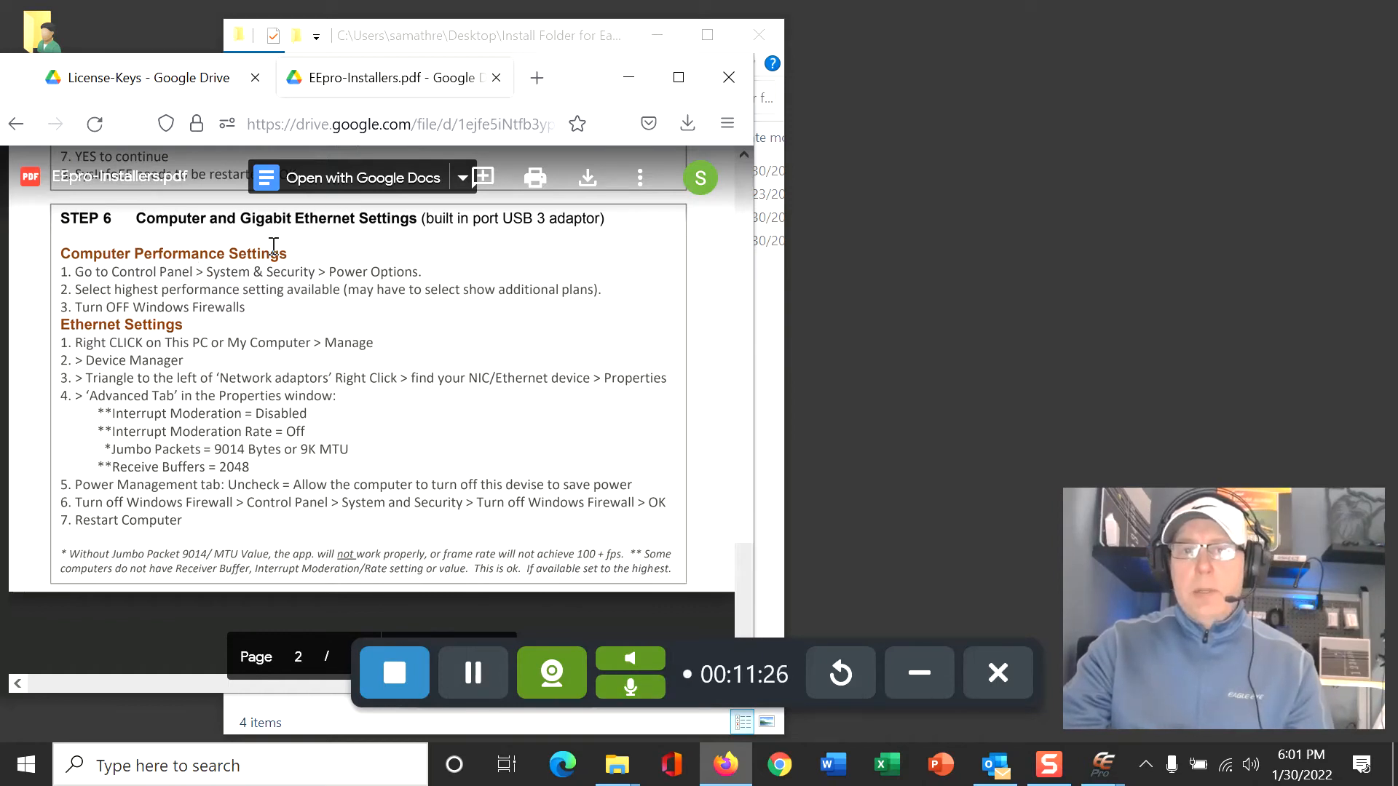
{"action": "scroll", "coordinate": [270, 254], "scroll_direction": "up", "scroll_amount": 1}
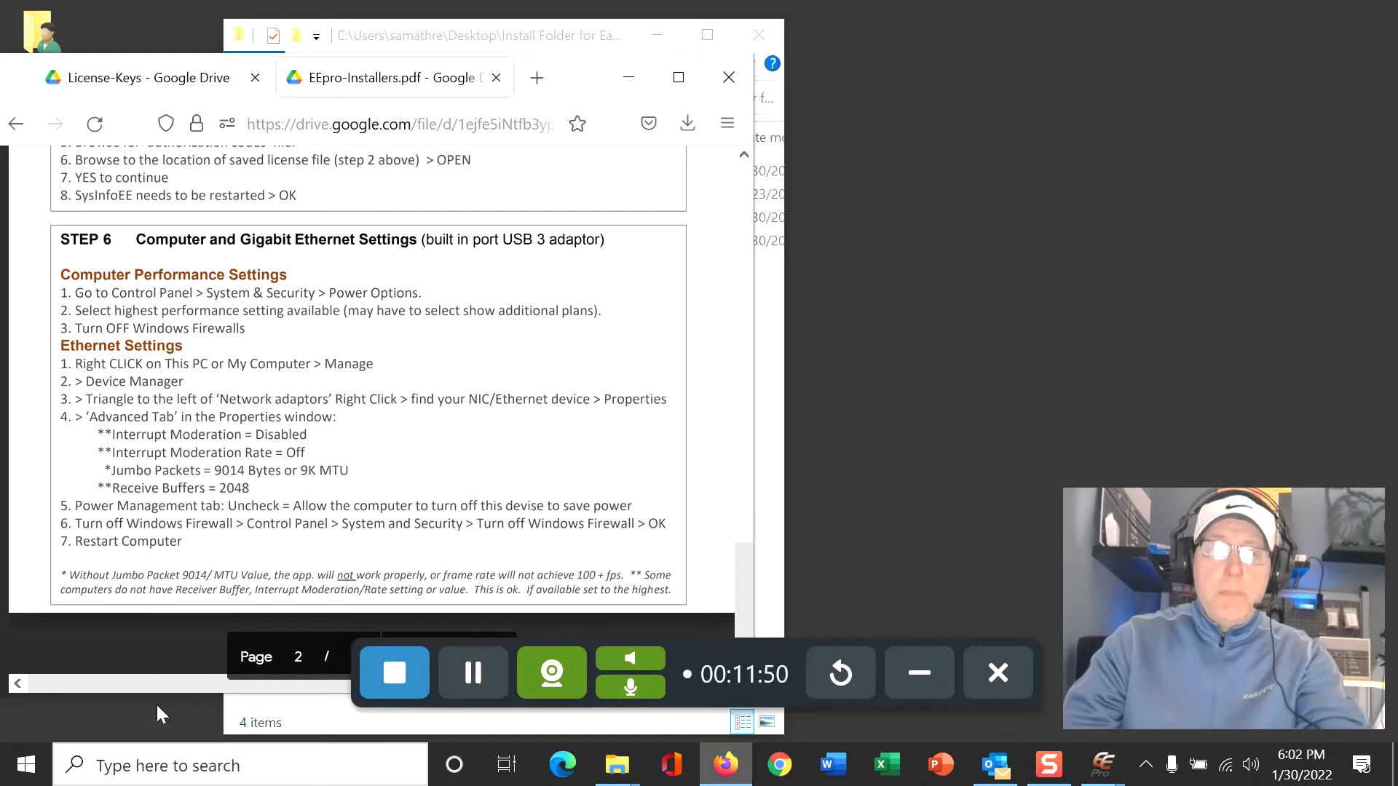
- Set the on-battery screen-off and sleep times to Never in Windows' Power & sleep settings, and close the settings
{"action": "left_click", "coordinate": [155, 768]}
{"action": "type", "text": "power"}
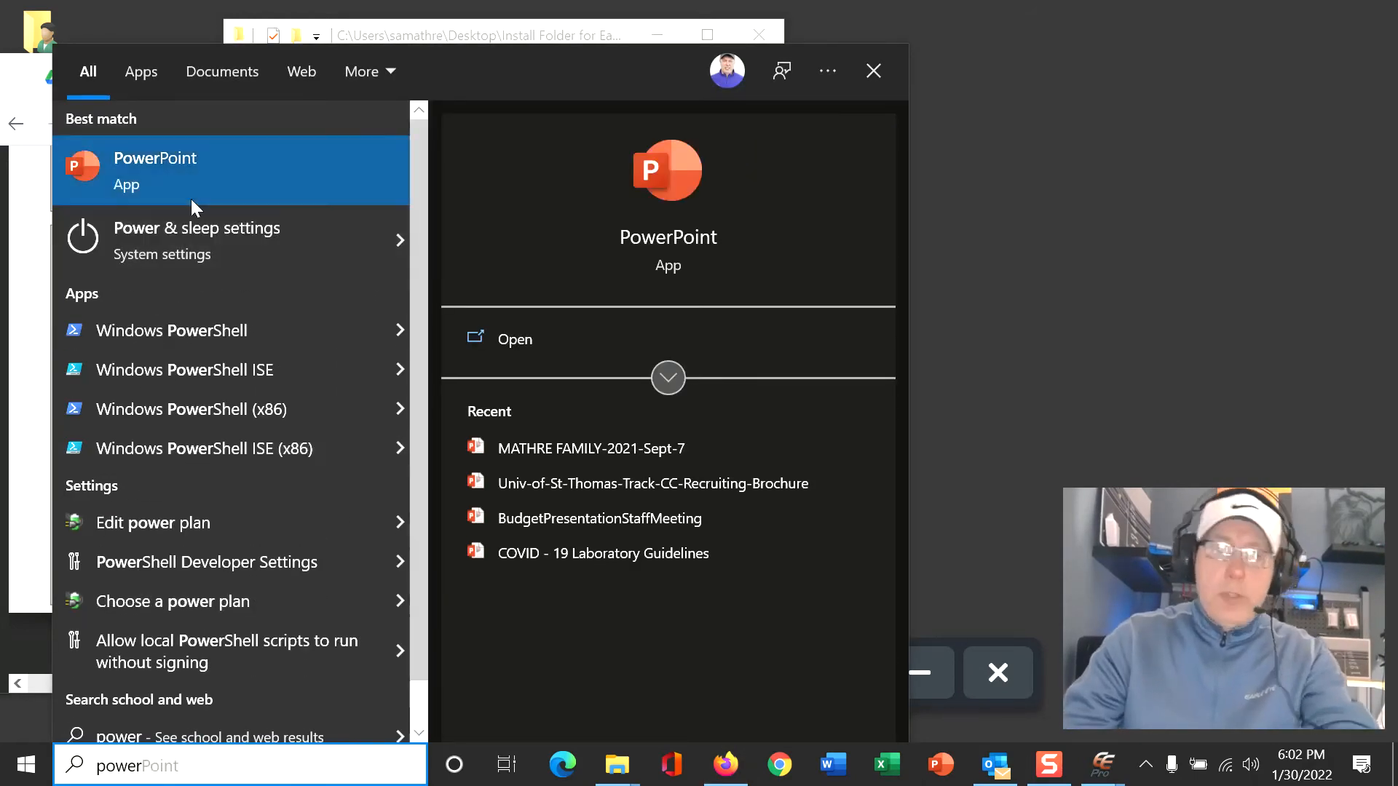
{"action": "left_click", "coordinate": [197, 230]}
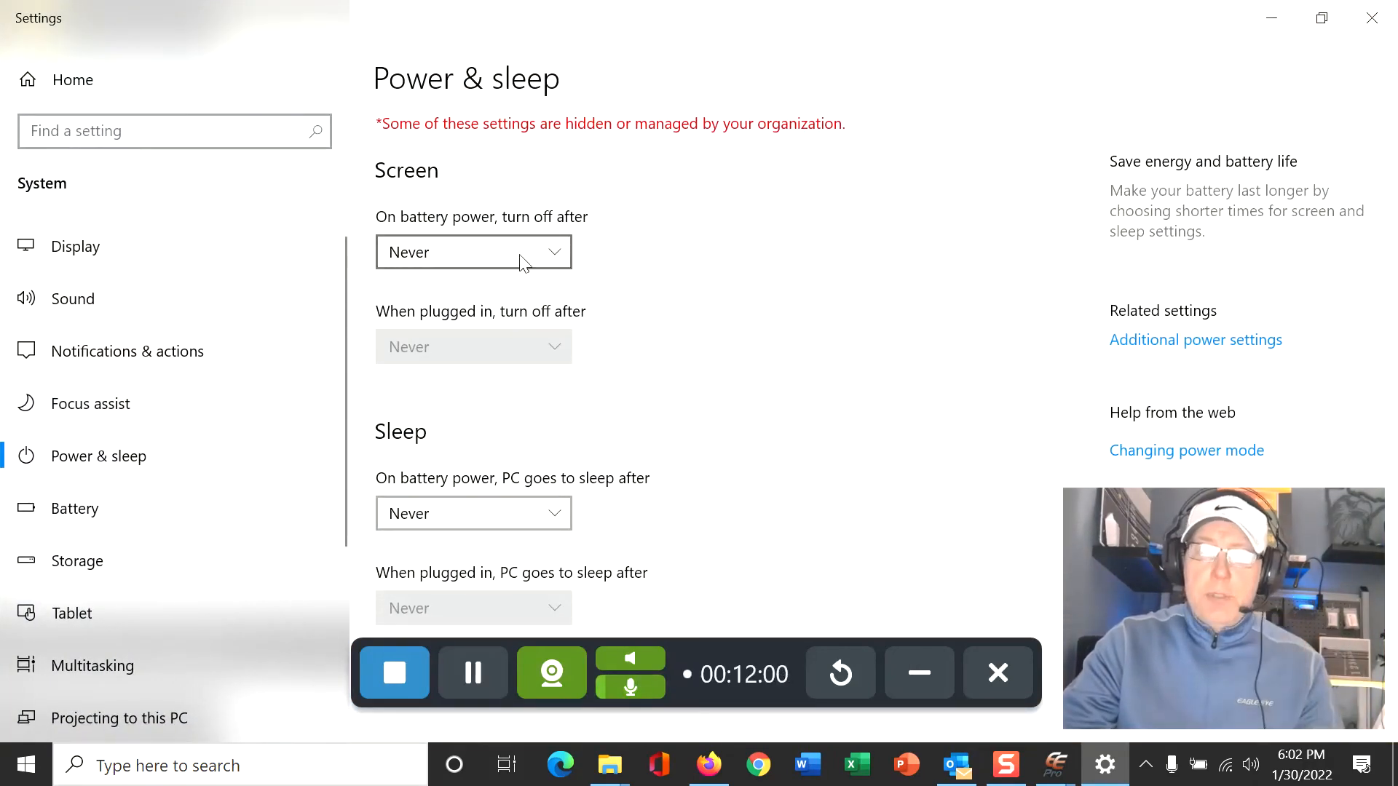
{"action": "left_click", "coordinate": [535, 256]}
{"action": "left_click", "coordinate": [473, 573]}
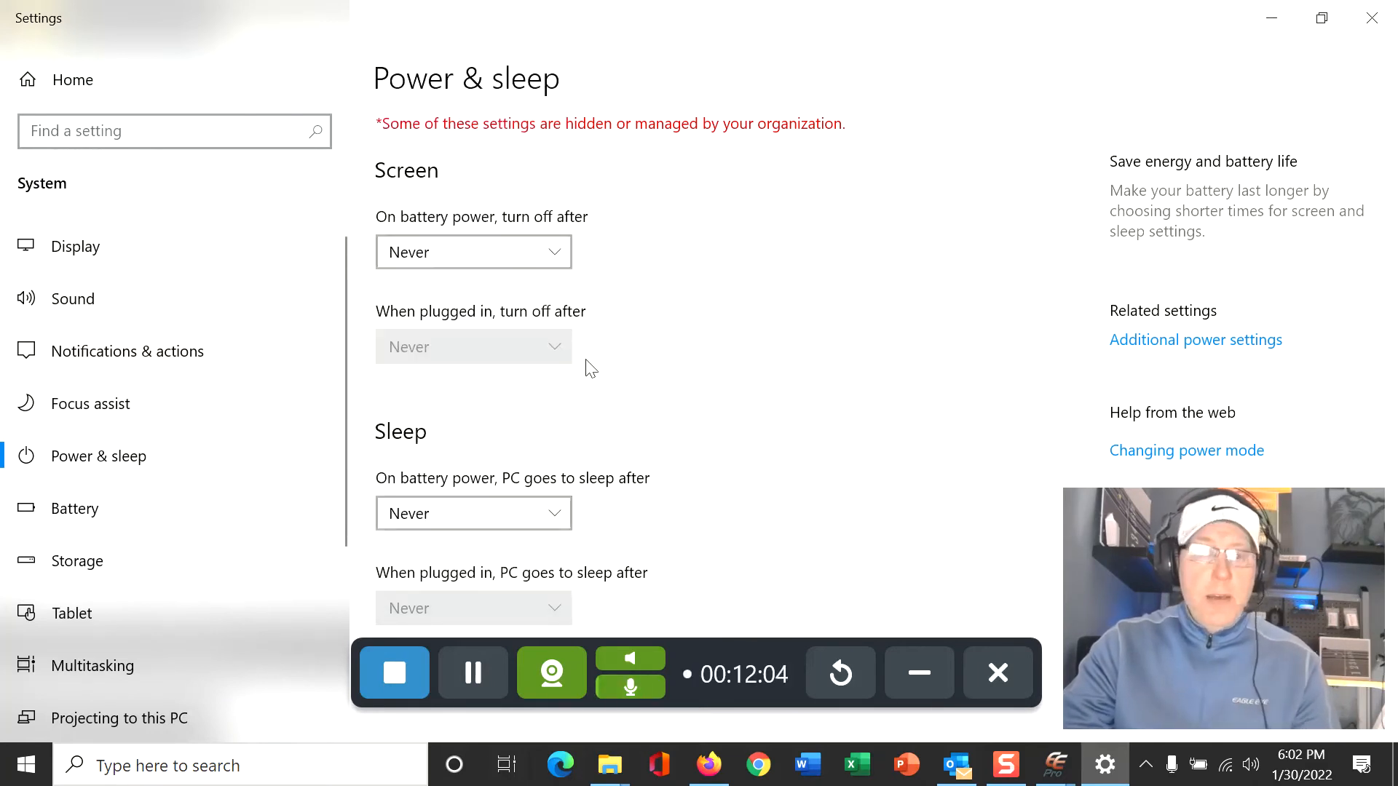
{"action": "left_click", "coordinate": [556, 511]}
{"action": "left_click", "coordinate": [509, 587]}
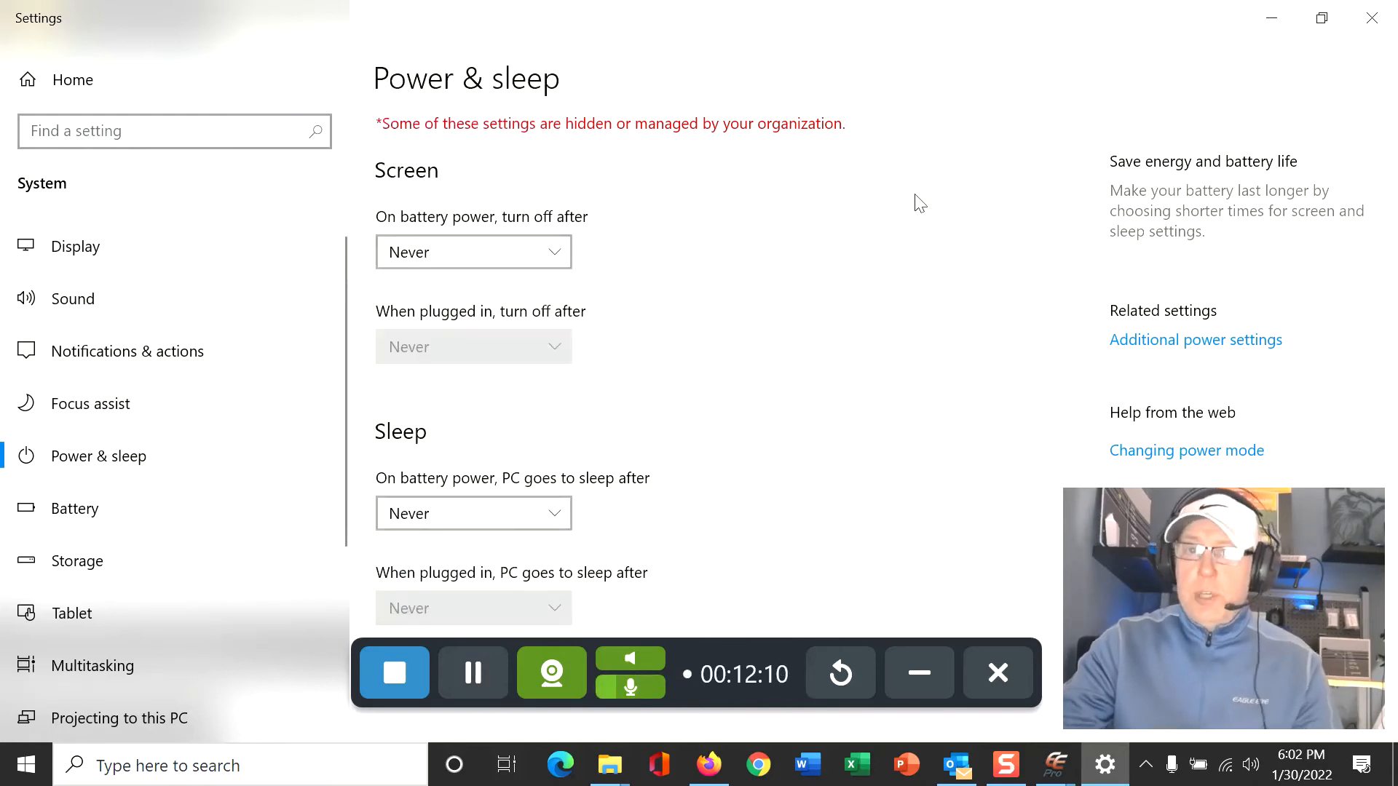
{"action": "left_click", "coordinate": [1373, 19]}
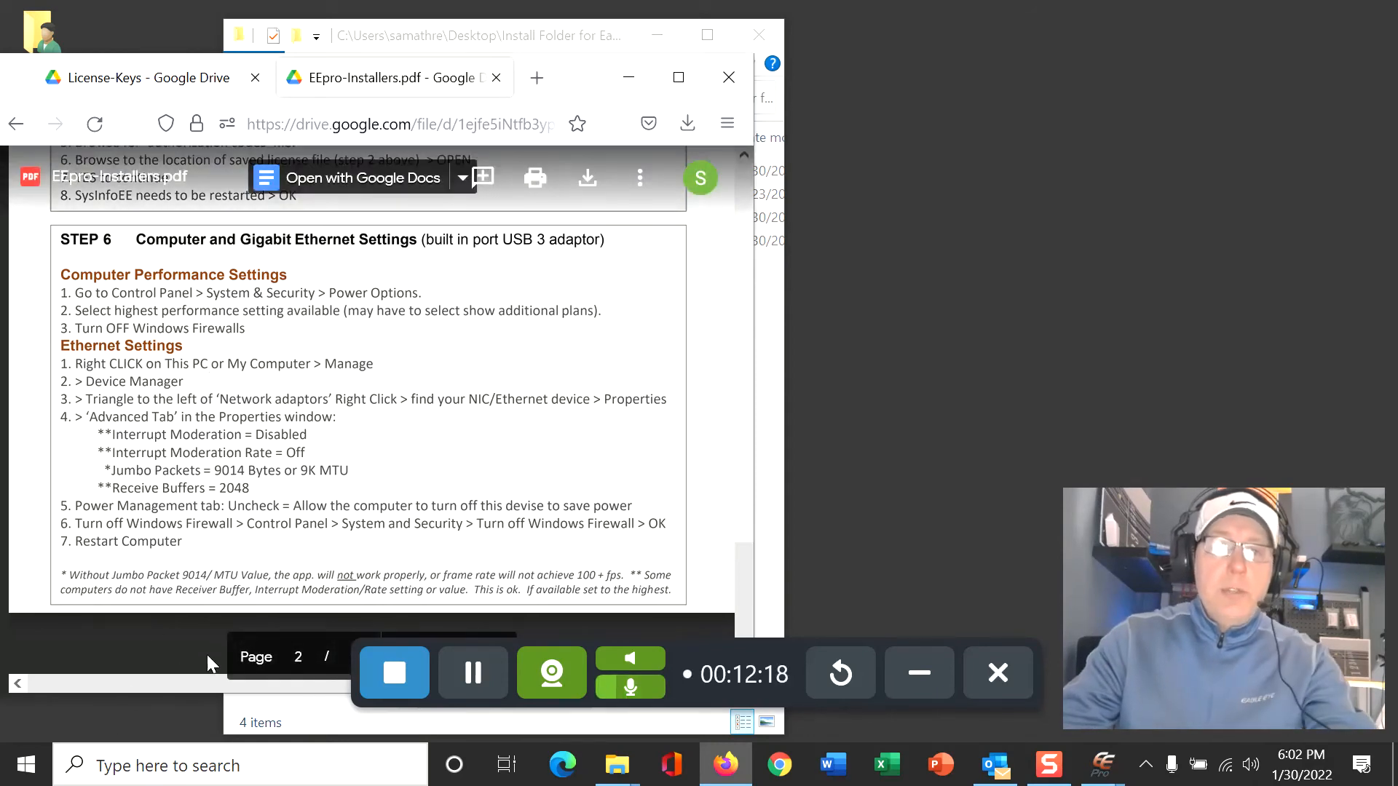
- Search Windows for the firewall settings and open Windows Defender Firewall
{"action": "left_click", "coordinate": [168, 765]}
{"action": "type", "text": "woid"}
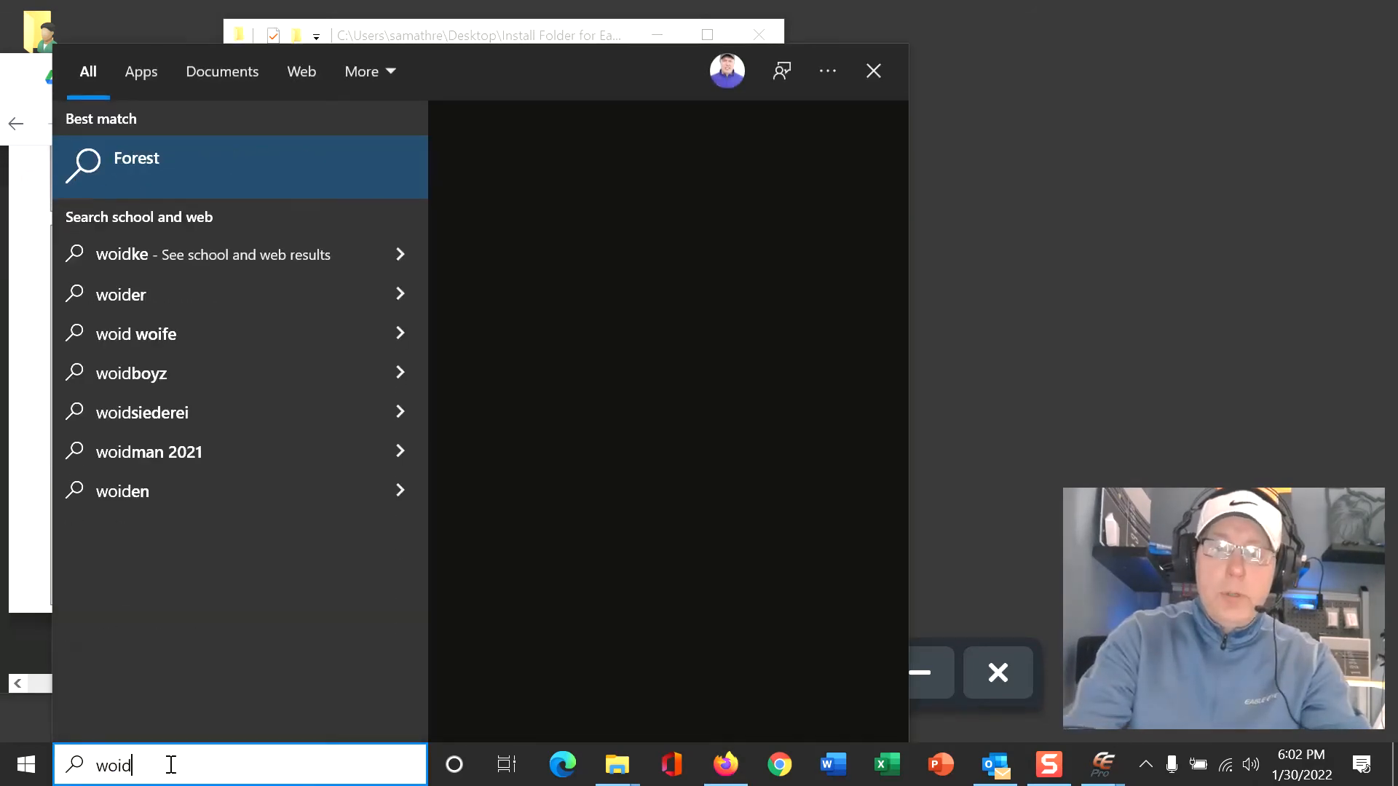
{"action": "key", "text": "BackSpace"}
{"action": "key", "text": "BackSpace"}
{"action": "key", "text": "BackSpace"}
{"action": "key", "text": "BackSpace"}
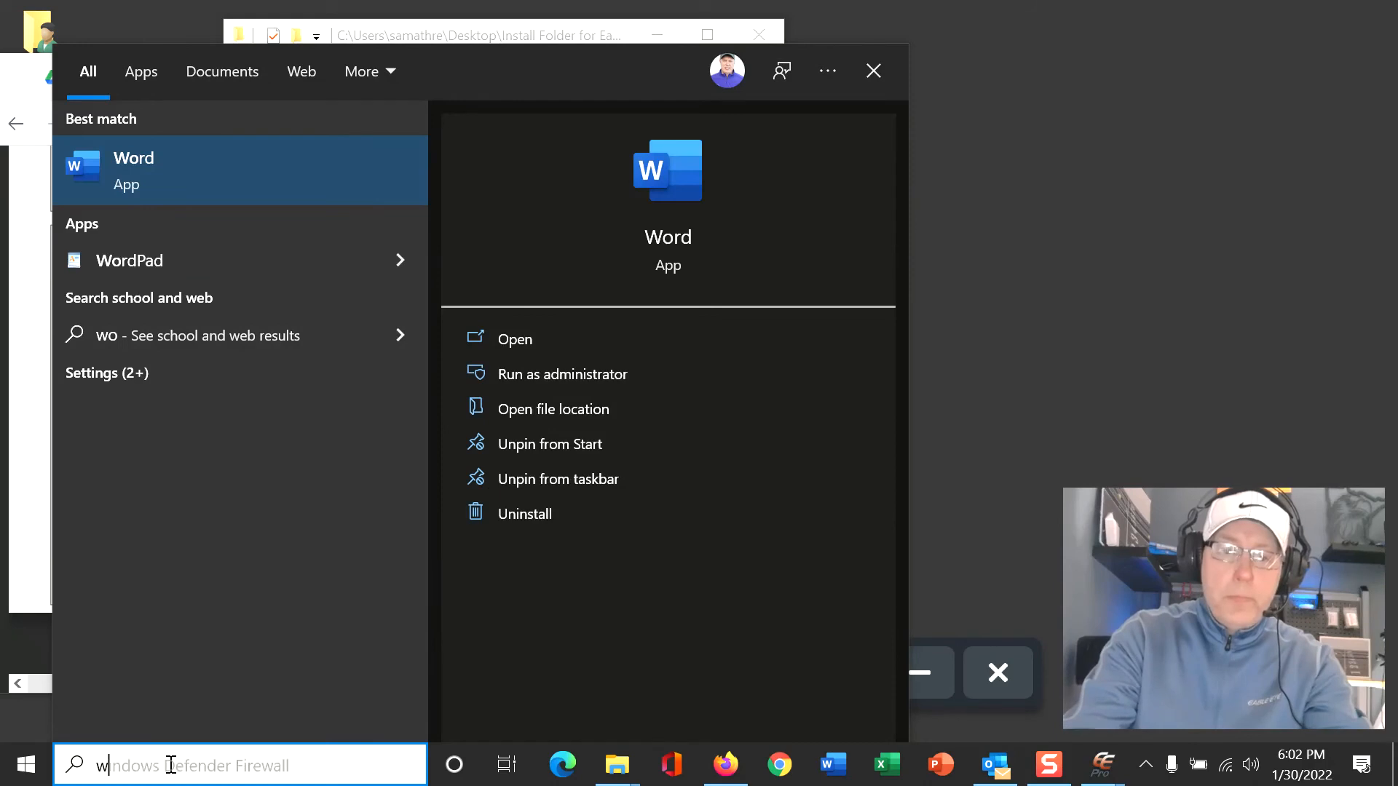
{"action": "type", "text": "windorw"}
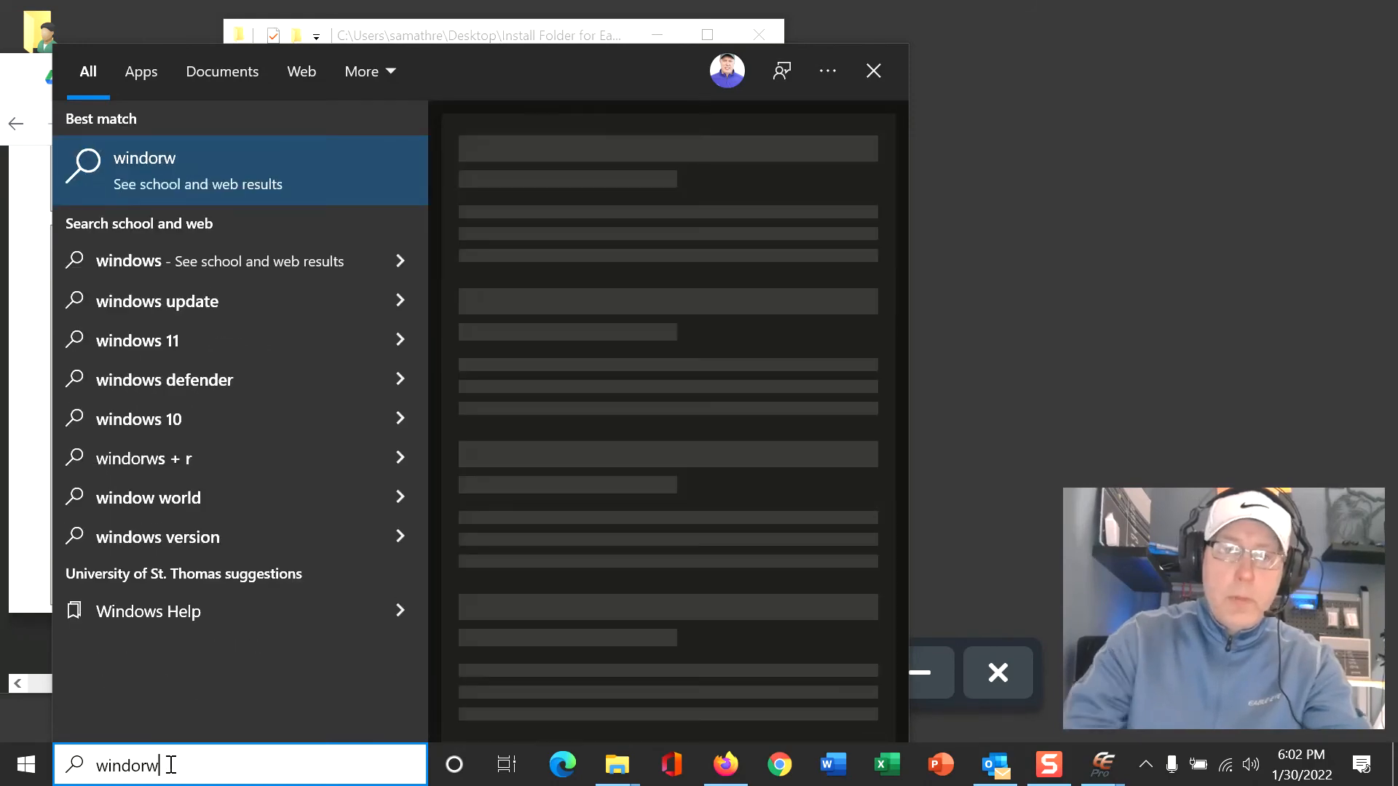
{"action": "key", "text": "BackSpace"}
{"action": "key", "text": "BackSpace"}
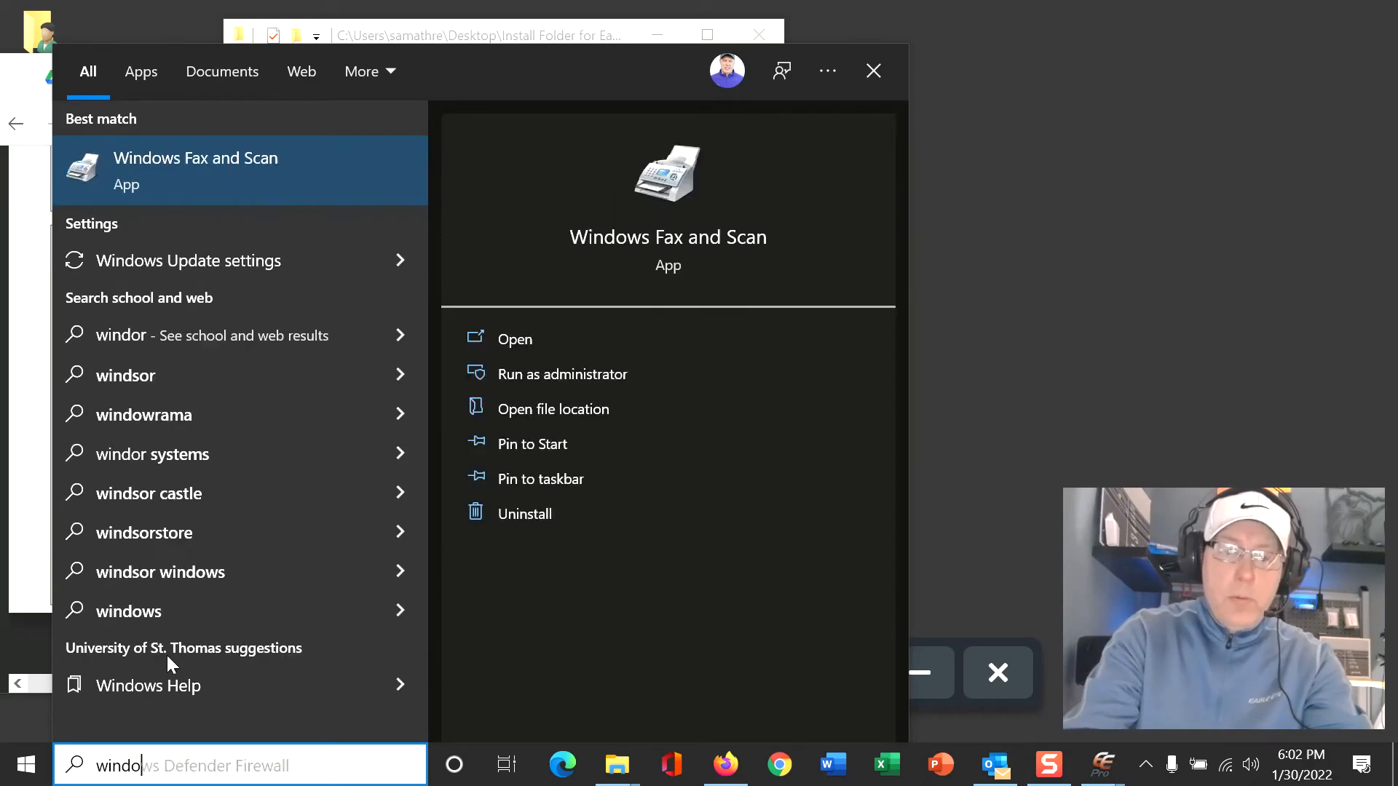
{"action": "type", "text": "ws fire"}
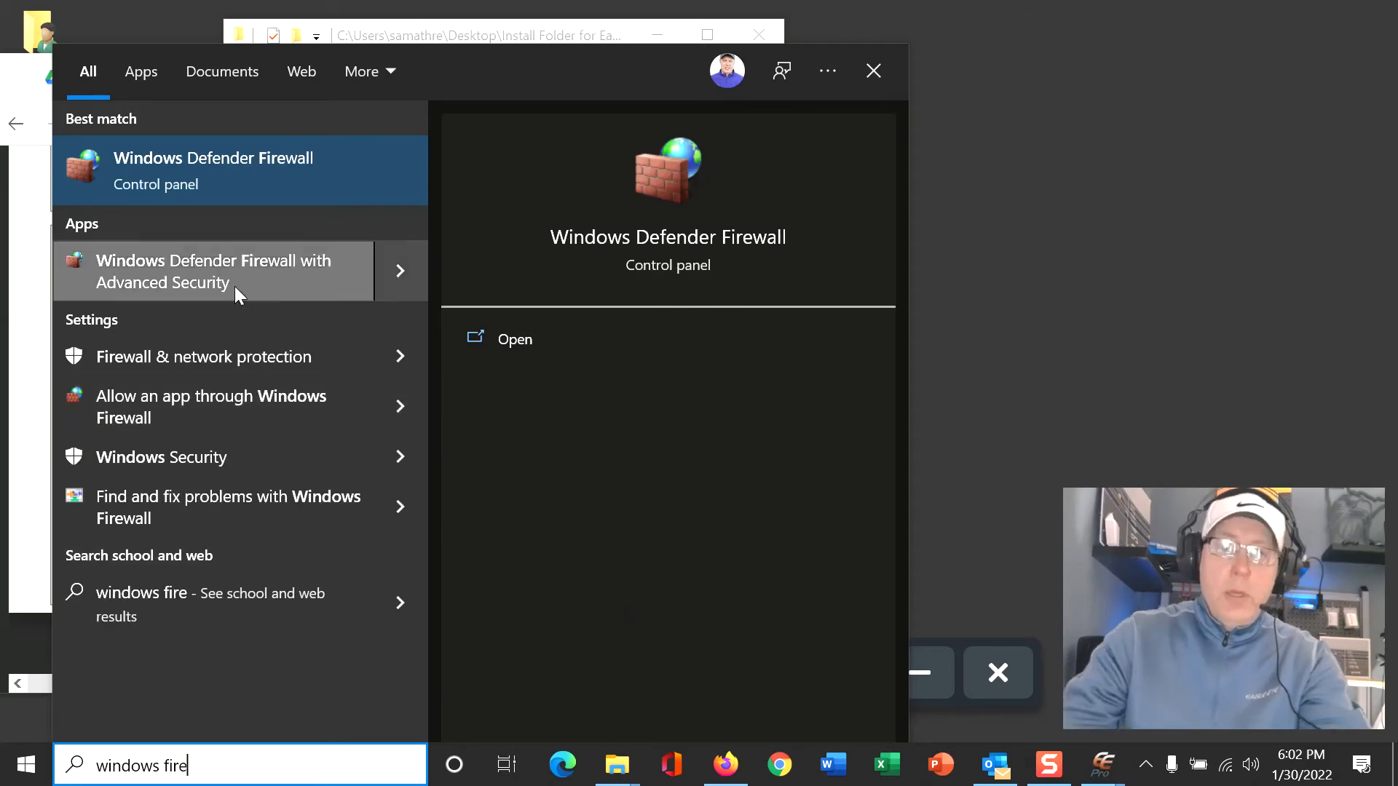
{"action": "left_click", "coordinate": [230, 160]}
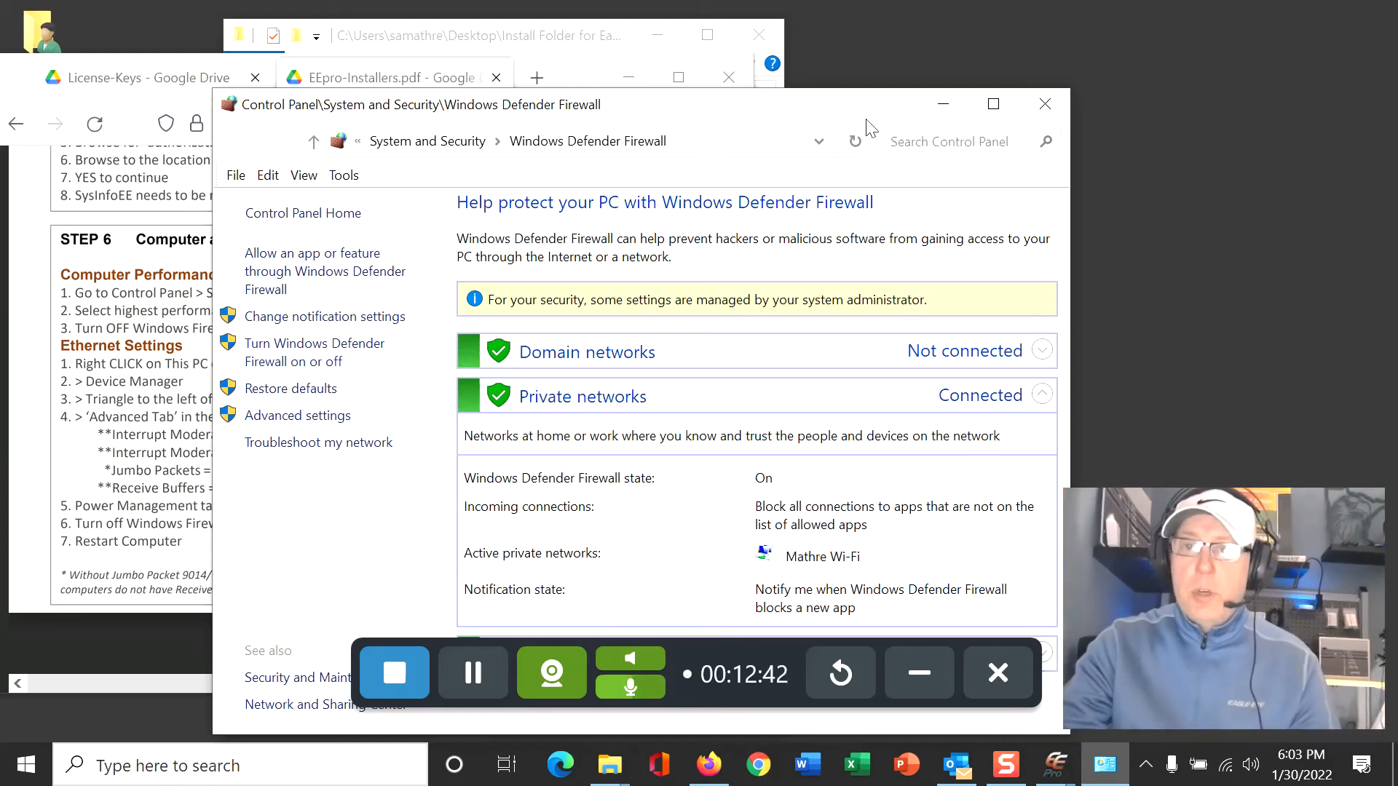
- Move the Windows Defender Firewall window beside the PDF instructions, review the firewall status and on/off option, and close it
{"action": "left_click_drag", "start_coordinate": [866, 107], "coordinate": [923, 81]}
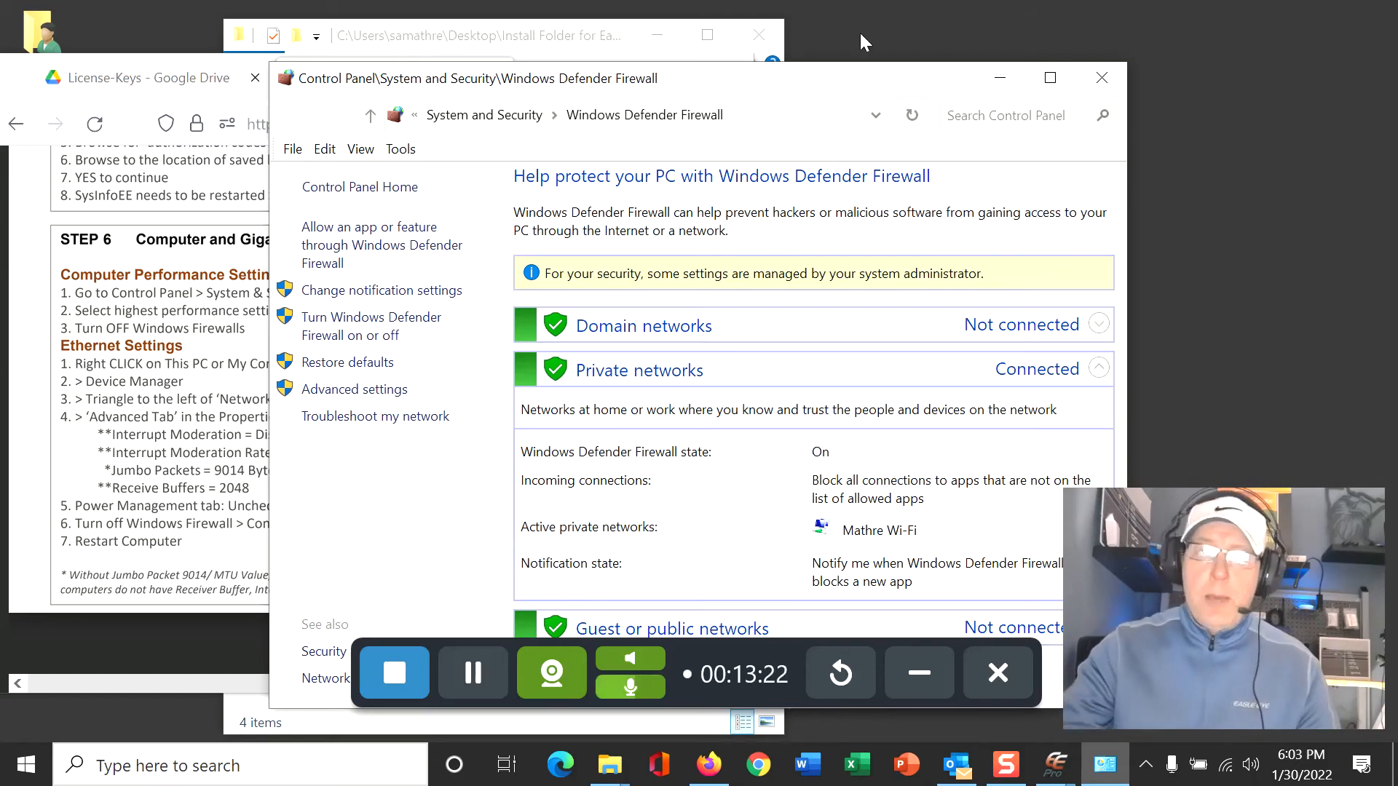
{"action": "left_click_drag", "start_coordinate": [773, 75], "coordinate": [1066, 82]}
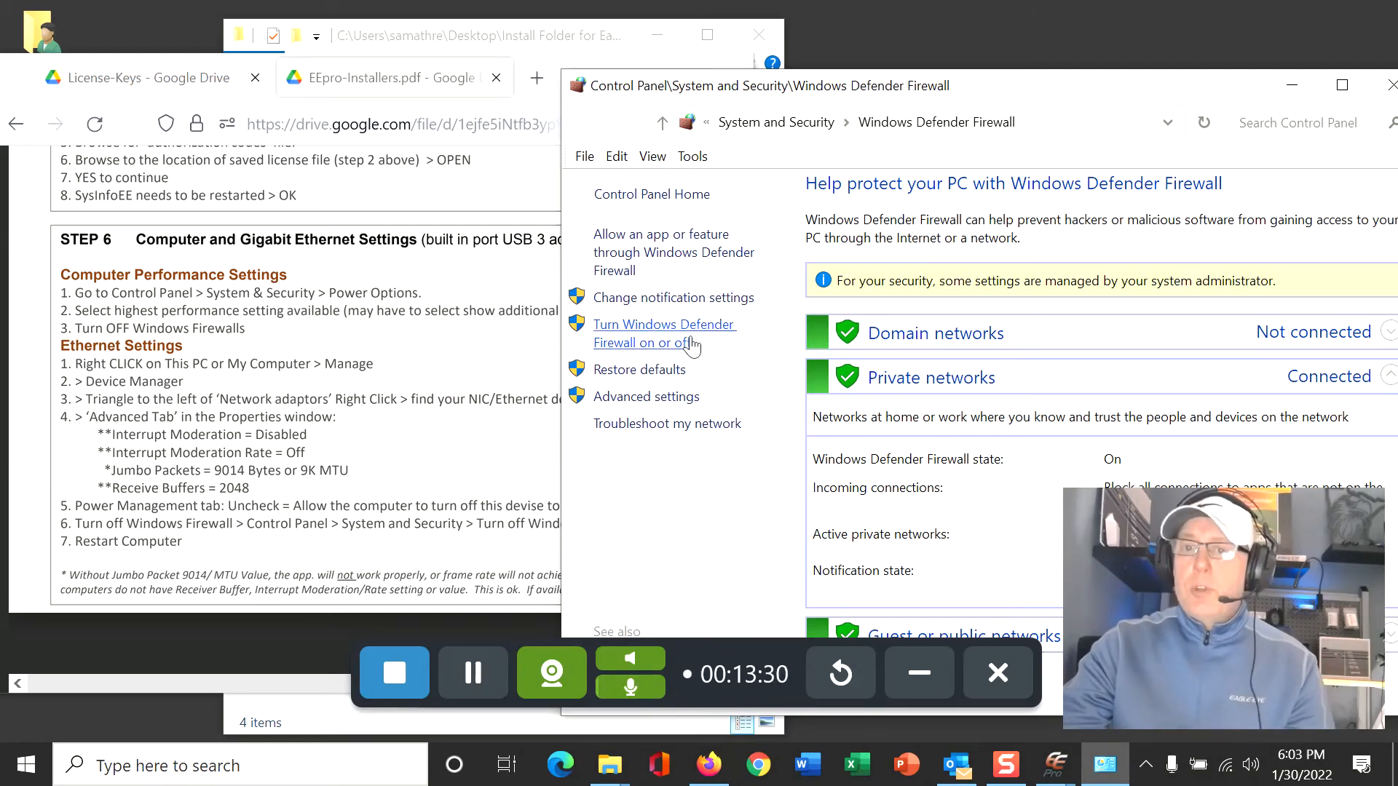
{"action": "left_click_drag", "start_coordinate": [1161, 88], "coordinate": [929, 113]}
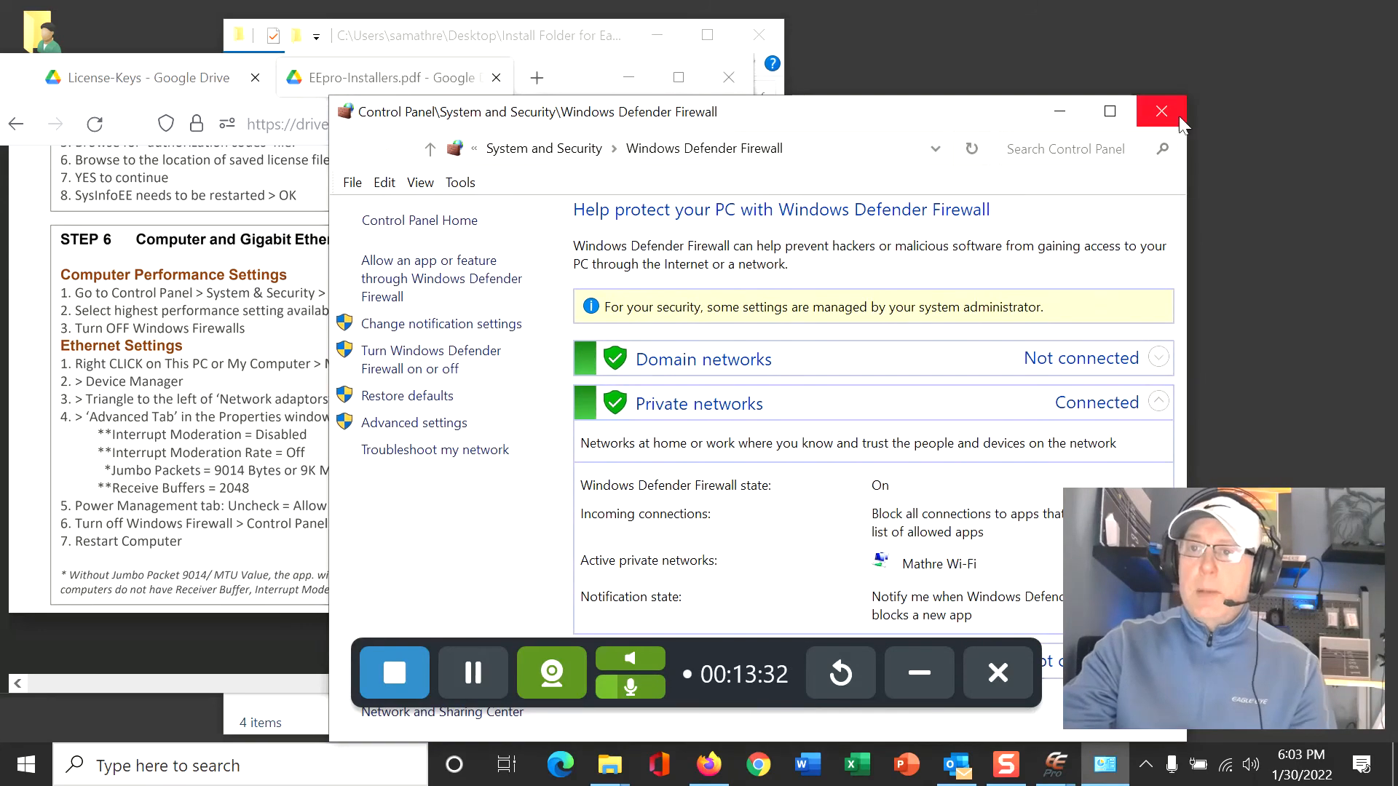
{"action": "left_click", "coordinate": [1161, 111]}
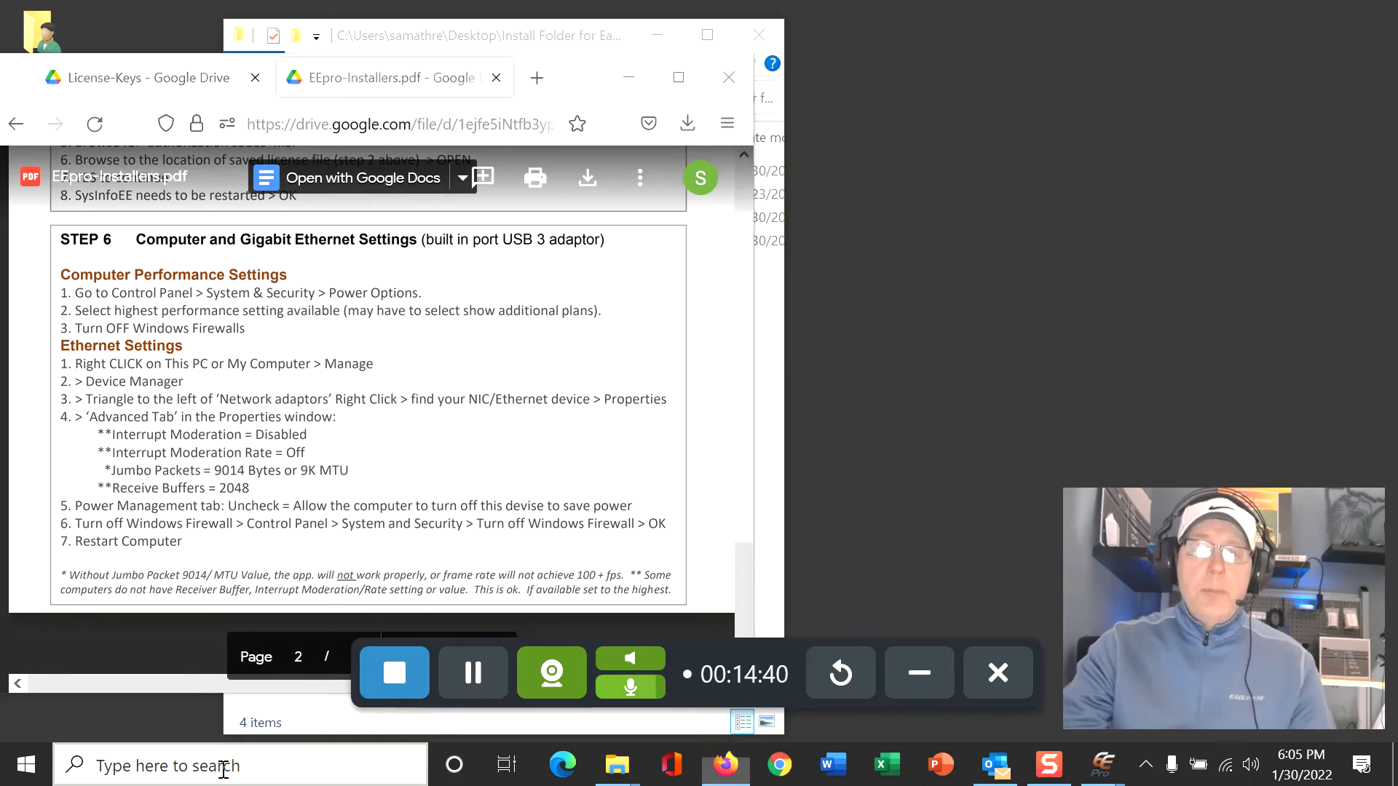
- Search for and open Device Manager, acknowledge the standard-user notice, and place the window beside the PDF instructions
{"action": "left_click", "coordinate": [226, 764]}
{"action": "type", "text": "devise"}
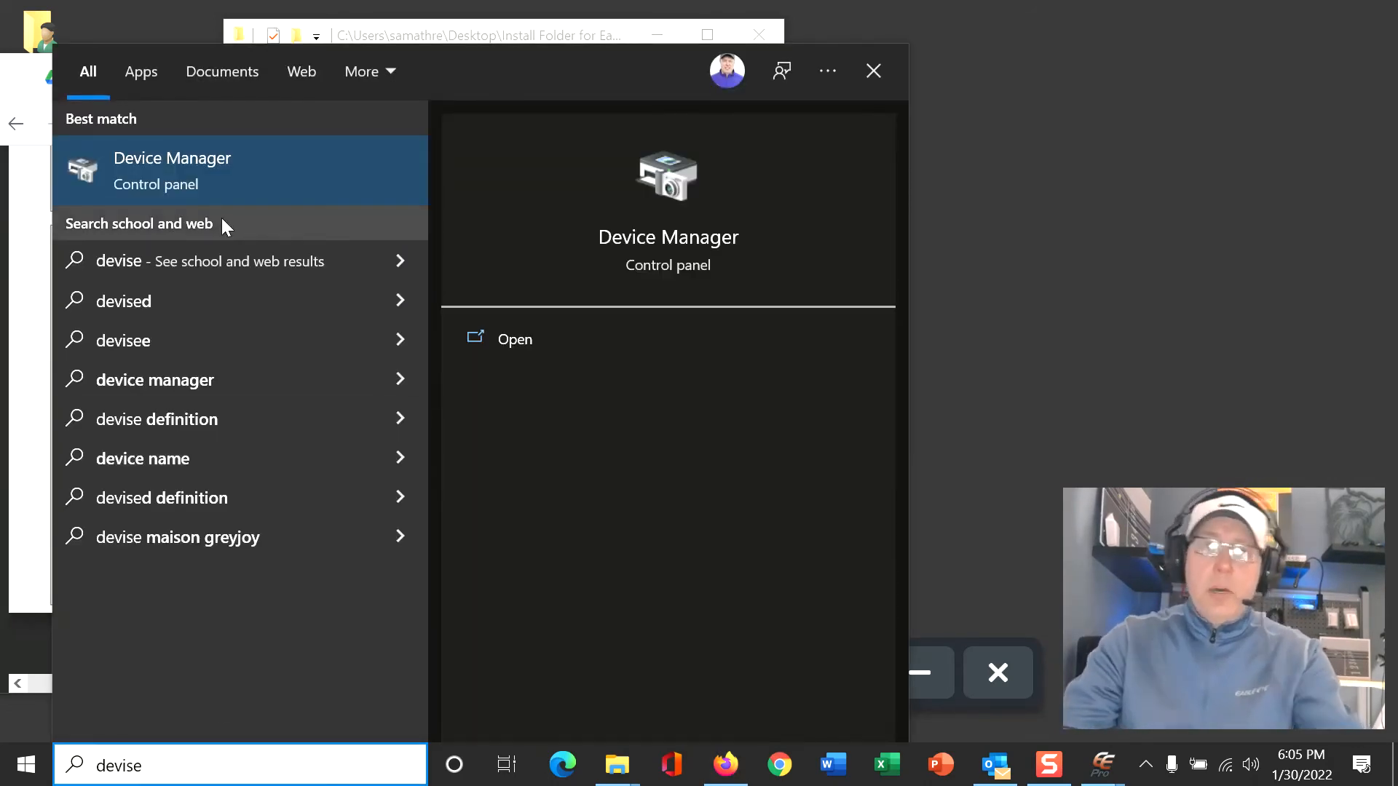
{"action": "left_click", "coordinate": [246, 173]}
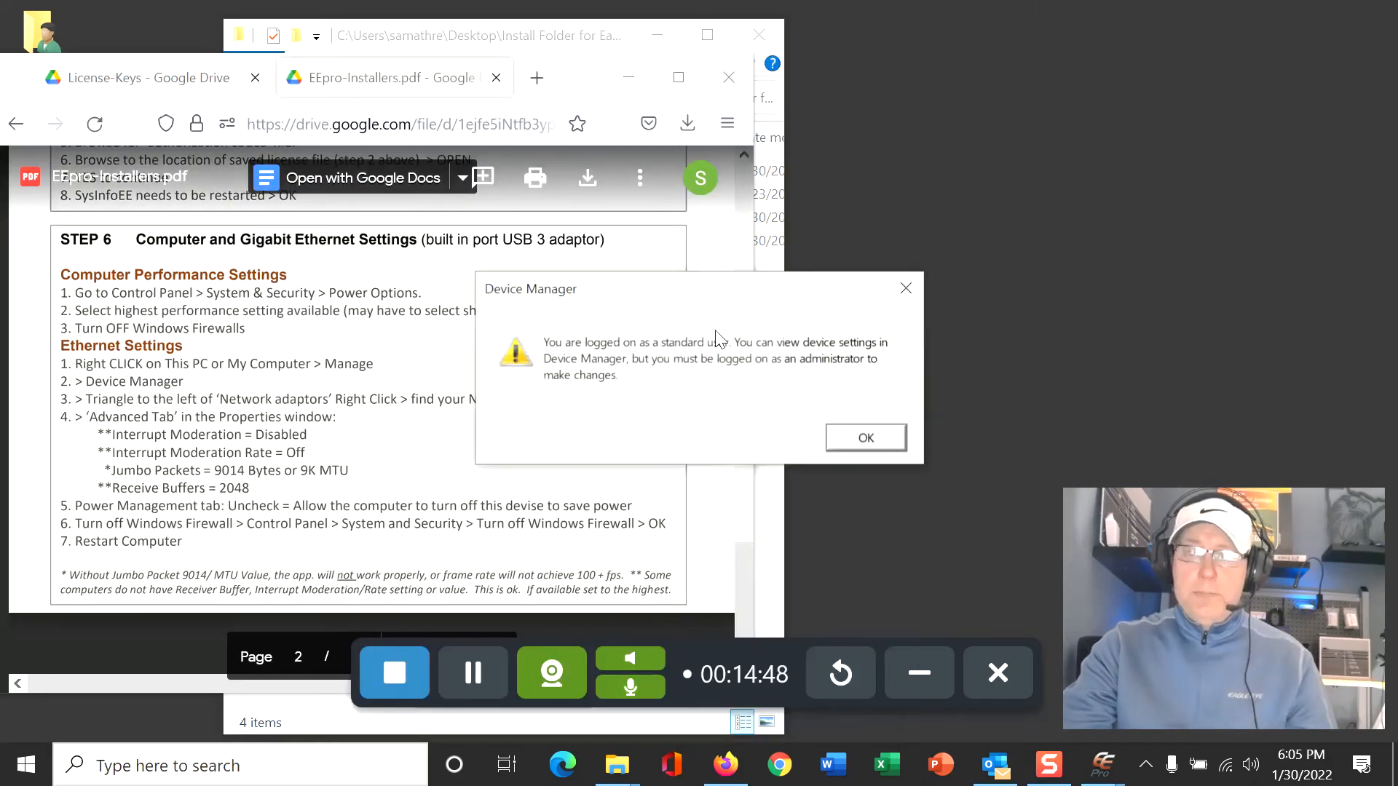
{"action": "left_click", "coordinate": [865, 439]}
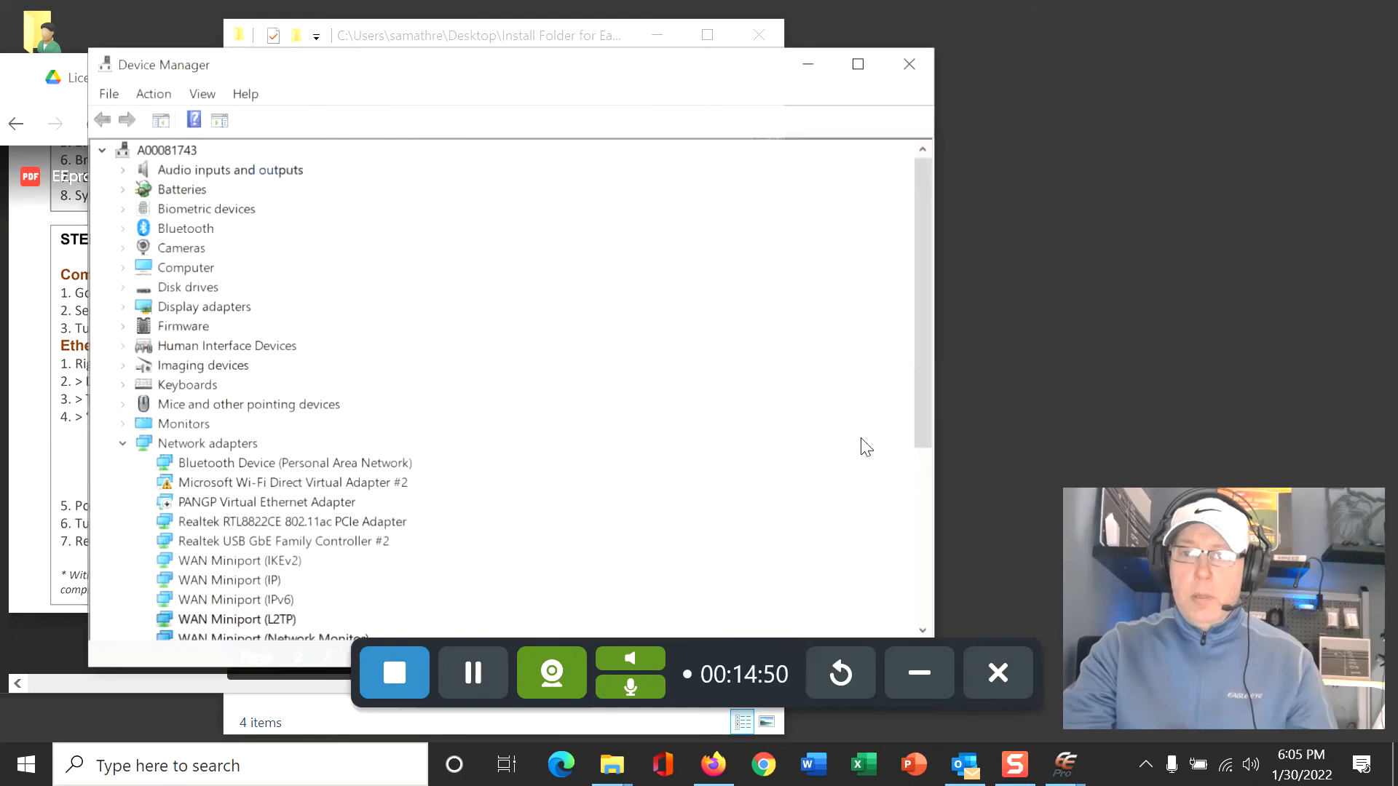
{"action": "left_click_drag", "start_coordinate": [932, 88], "coordinate": [993, 72]}
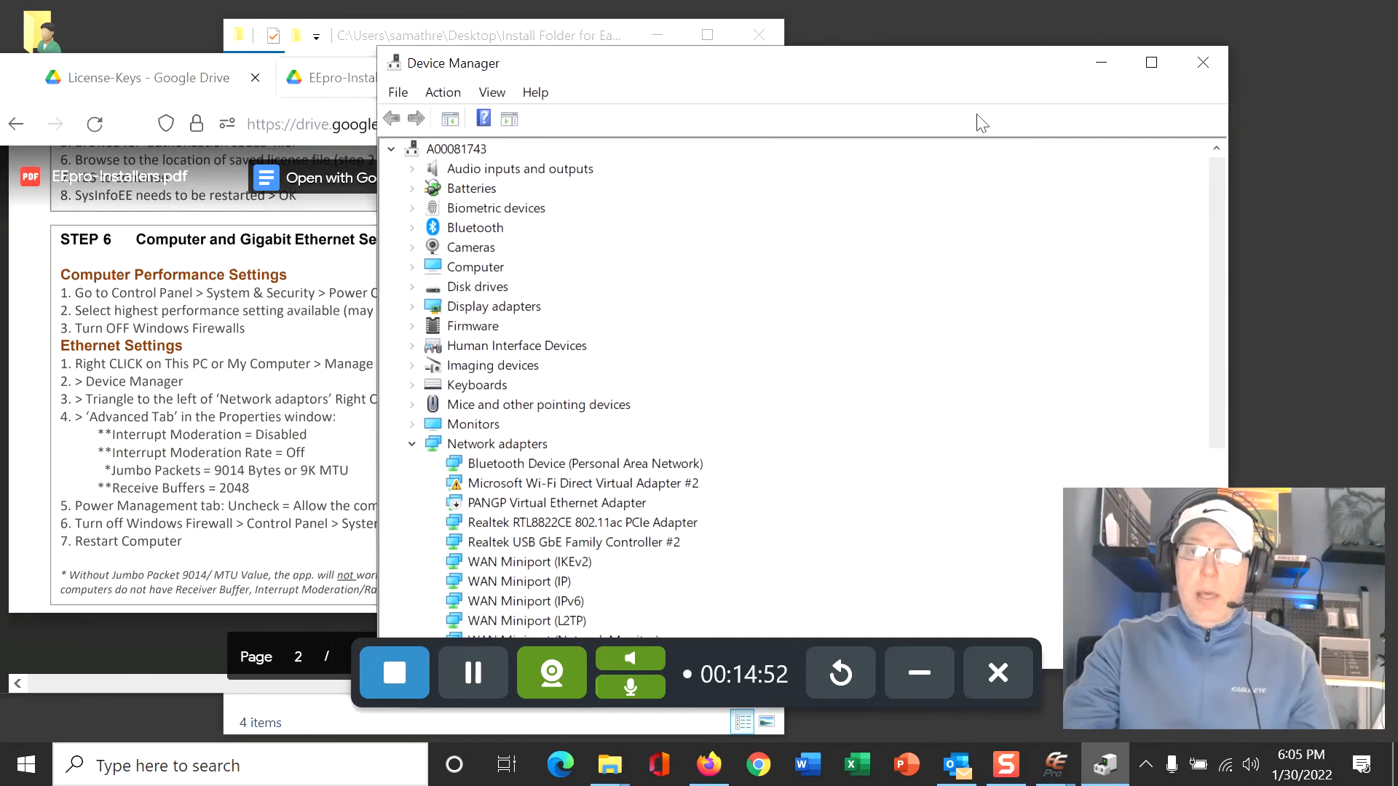
- Collapse and re-expand the Network adapters category in Device Manager and look through its devices for the Ethernet adapter
{"action": "scroll", "coordinate": [604, 407], "scroll_direction": "down", "scroll_amount": 1}
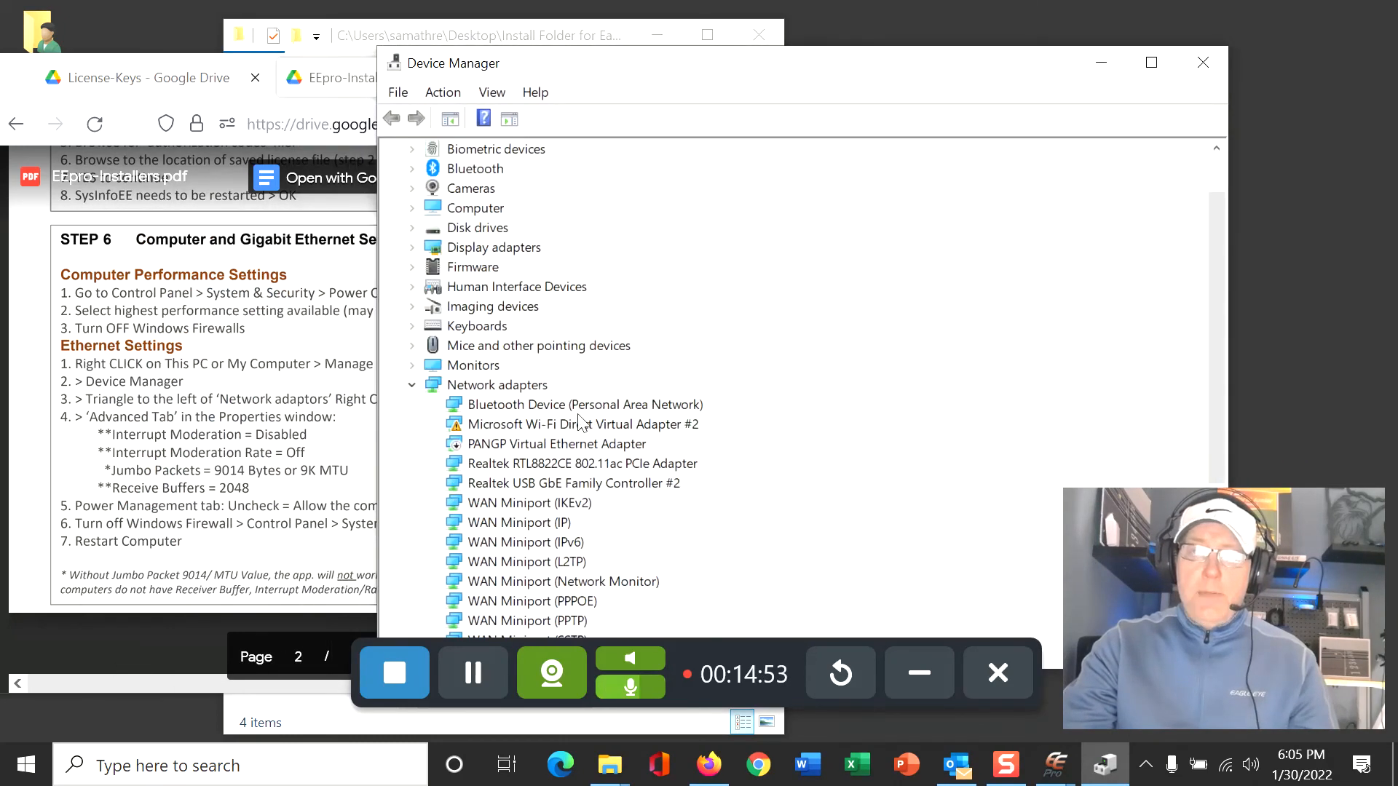
{"action": "left_click", "coordinate": [412, 385]}
{"action": "left_click", "coordinate": [412, 406]}
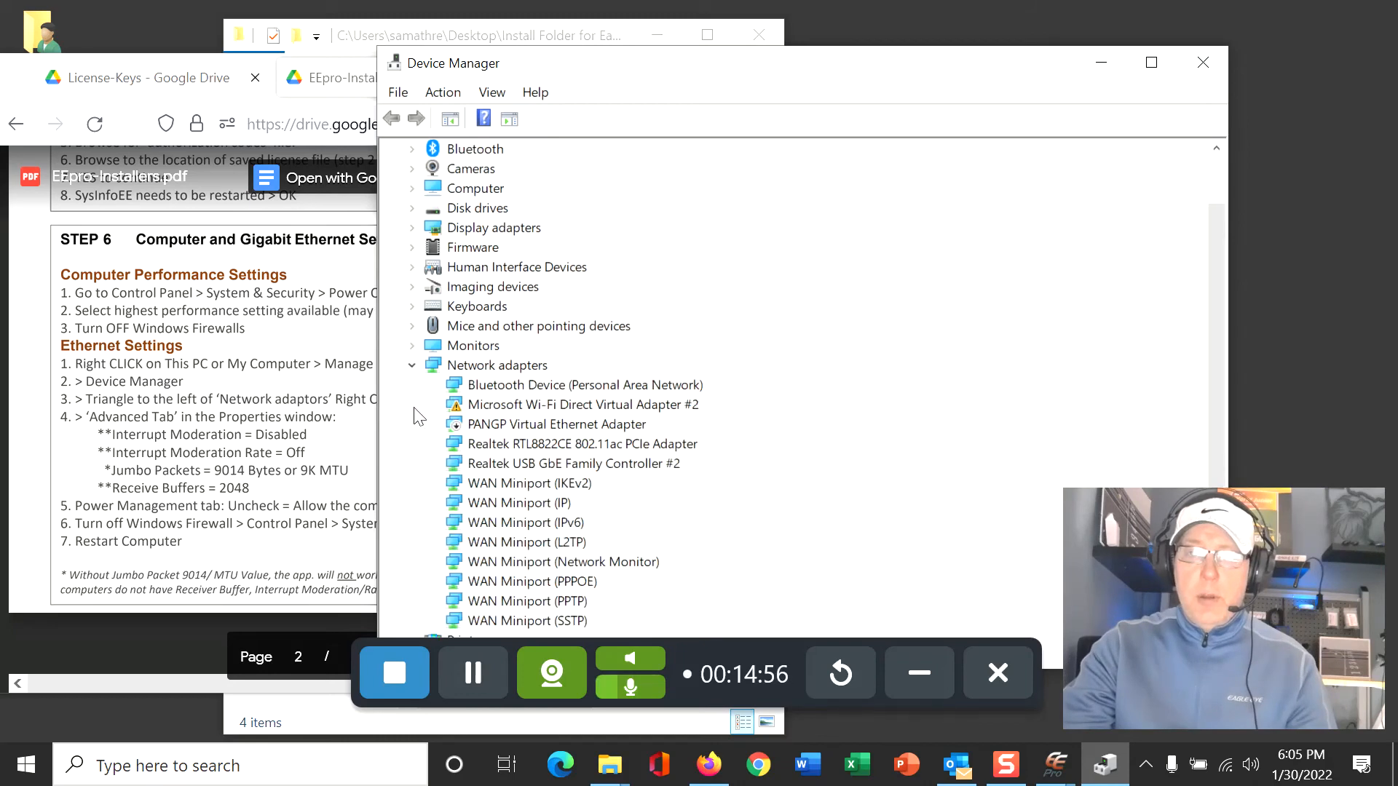
{"action": "left_click", "coordinate": [412, 367]}
{"action": "left_click", "coordinate": [412, 367]}
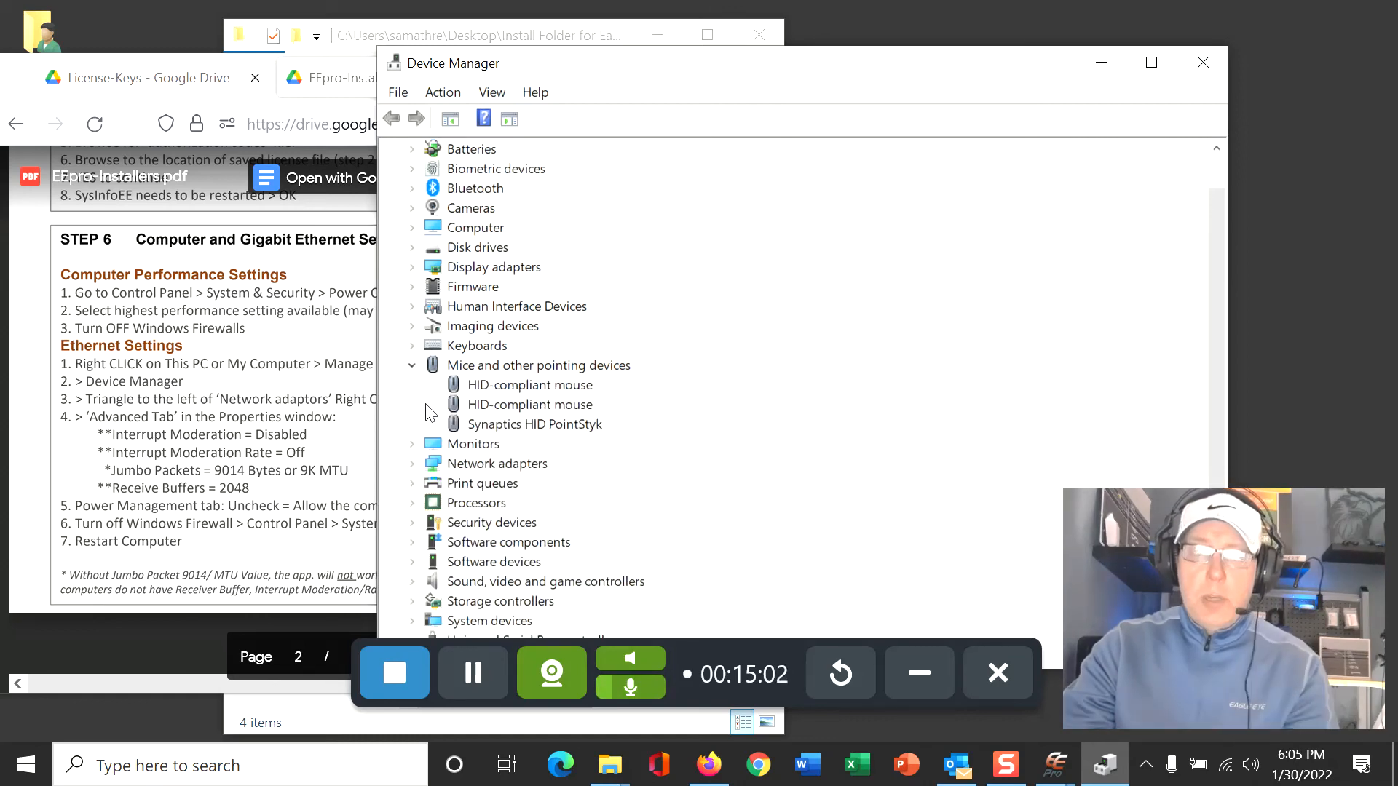
{"action": "left_click", "coordinate": [413, 366]}
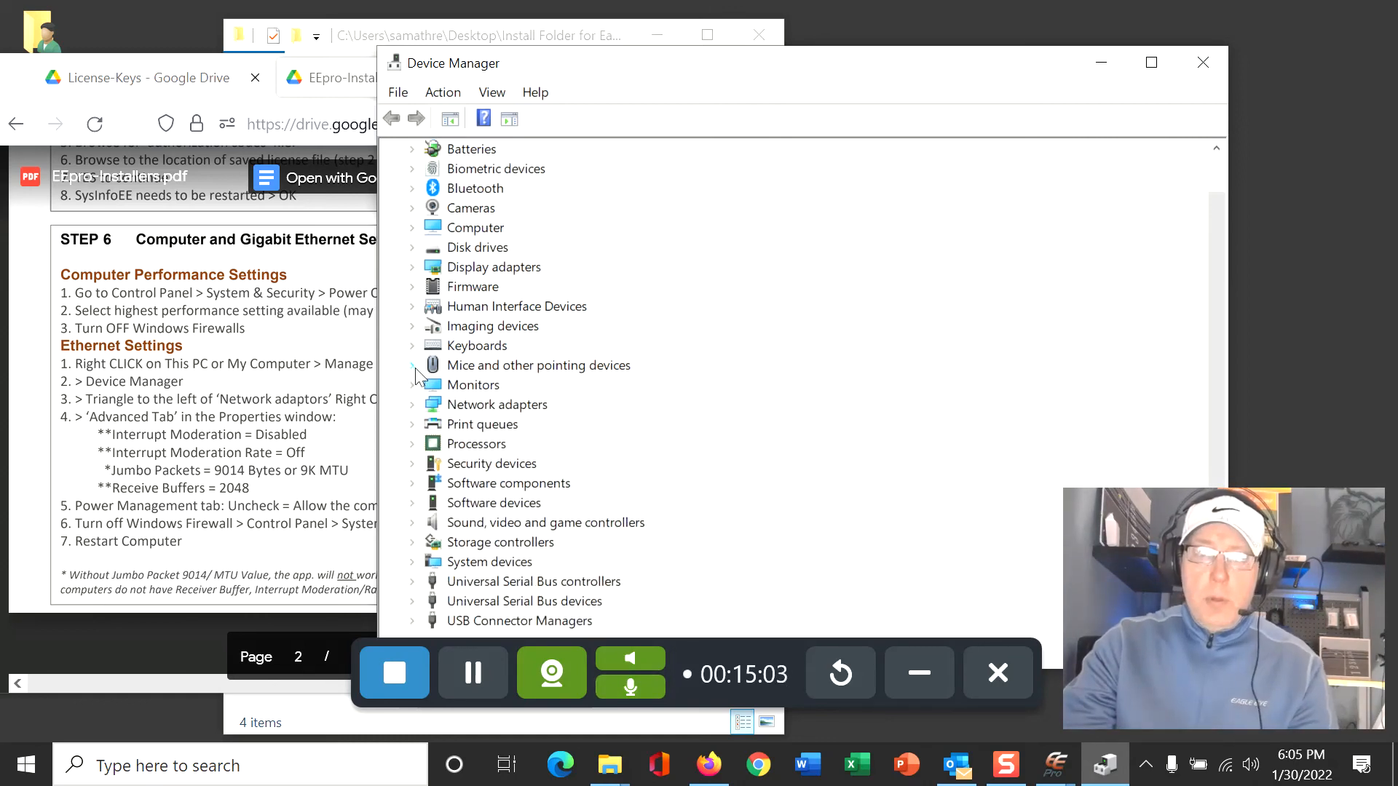
{"action": "left_click", "coordinate": [413, 406]}
{"action": "scroll", "coordinate": [458, 412], "scroll_direction": "down", "scroll_amount": 1}
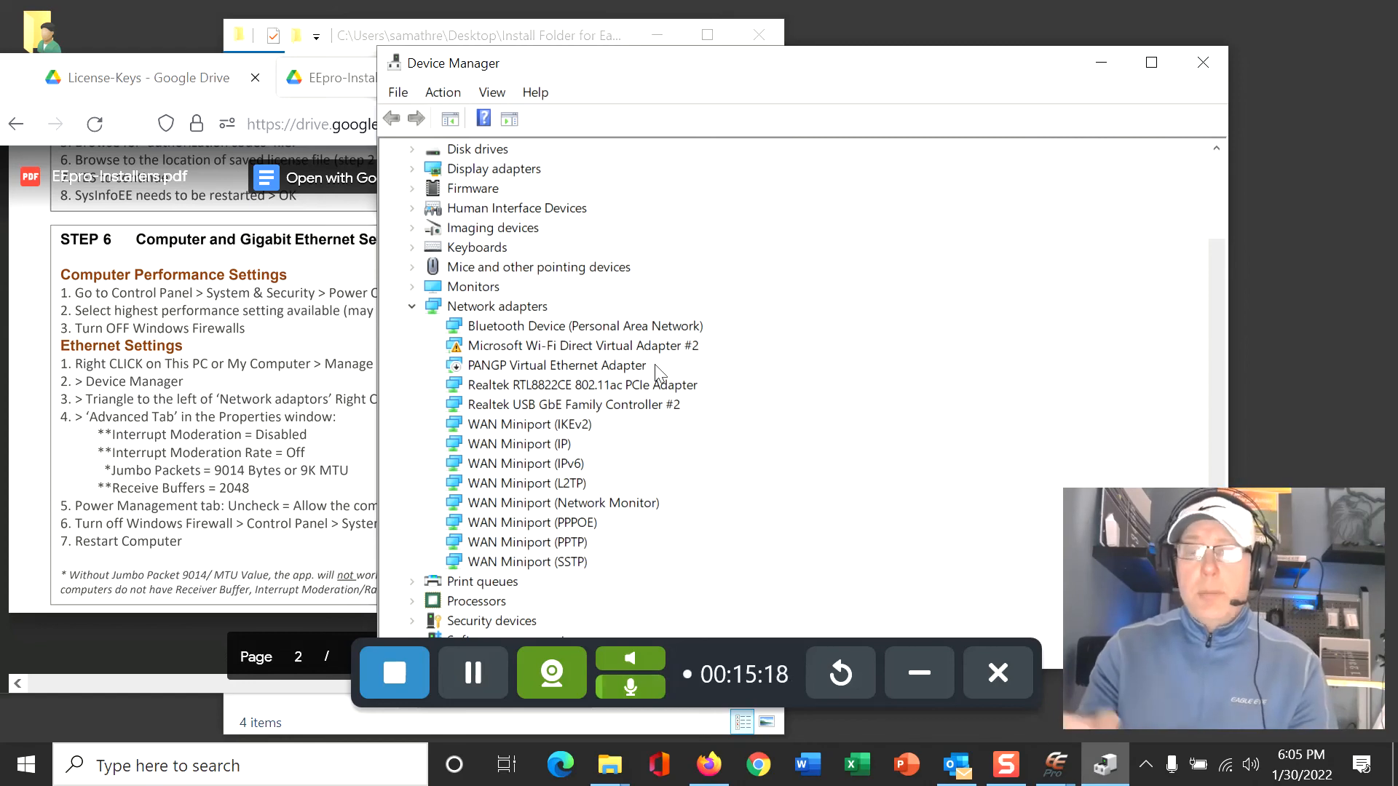
{"action": "left_click", "coordinate": [595, 368]}
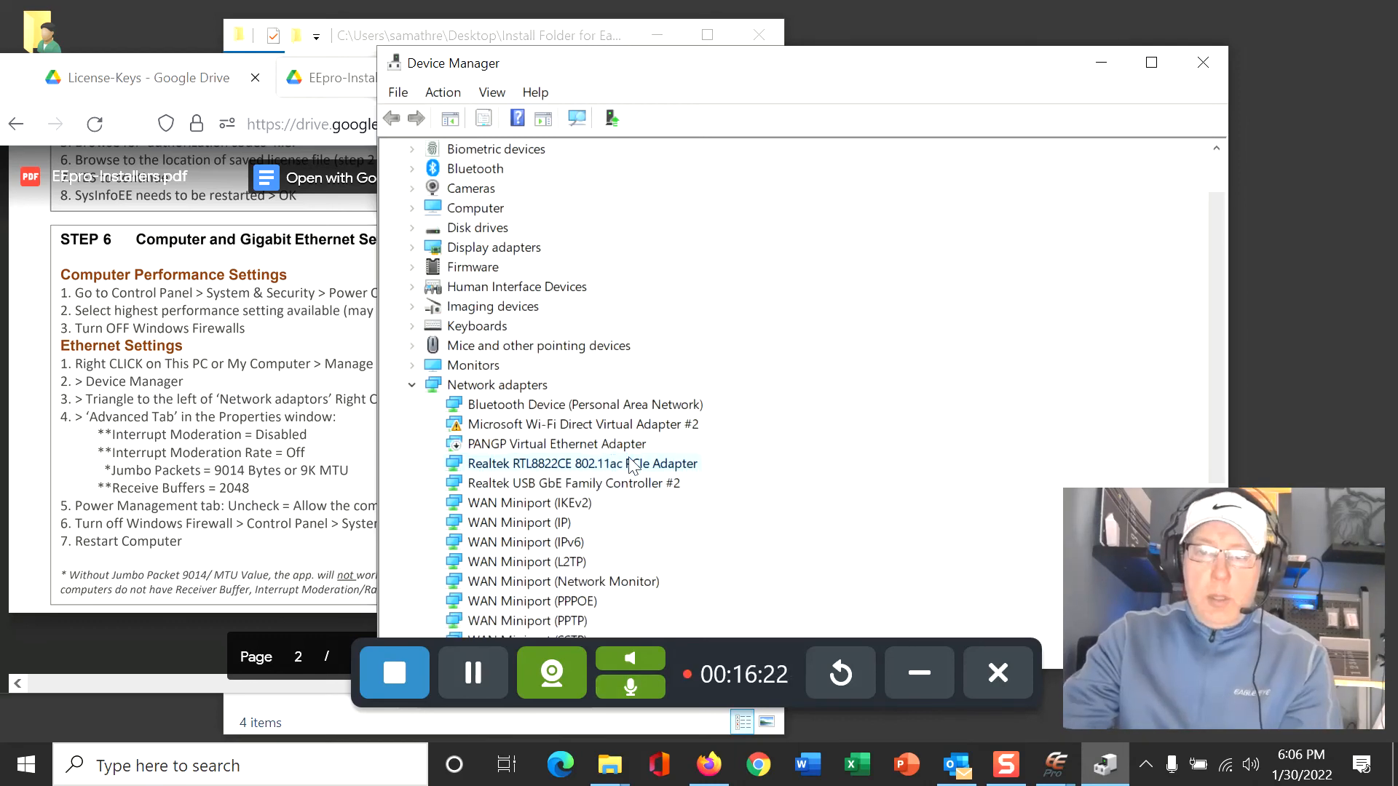
- Open the advanced properties of the Realtek USB GbE Family Controller #2 network adapter
{"action": "right_click", "coordinate": [603, 485]}
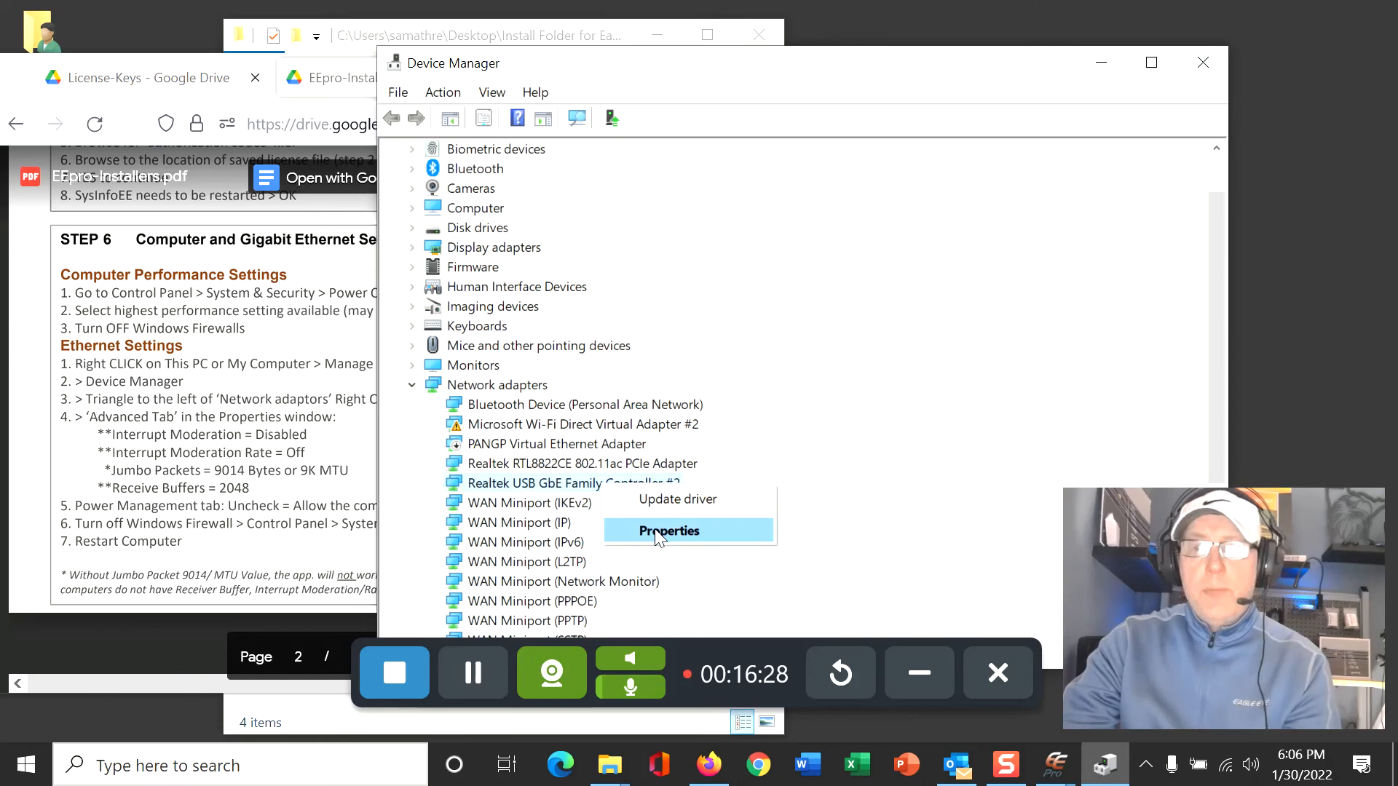
{"action": "left_click", "coordinate": [658, 531]}
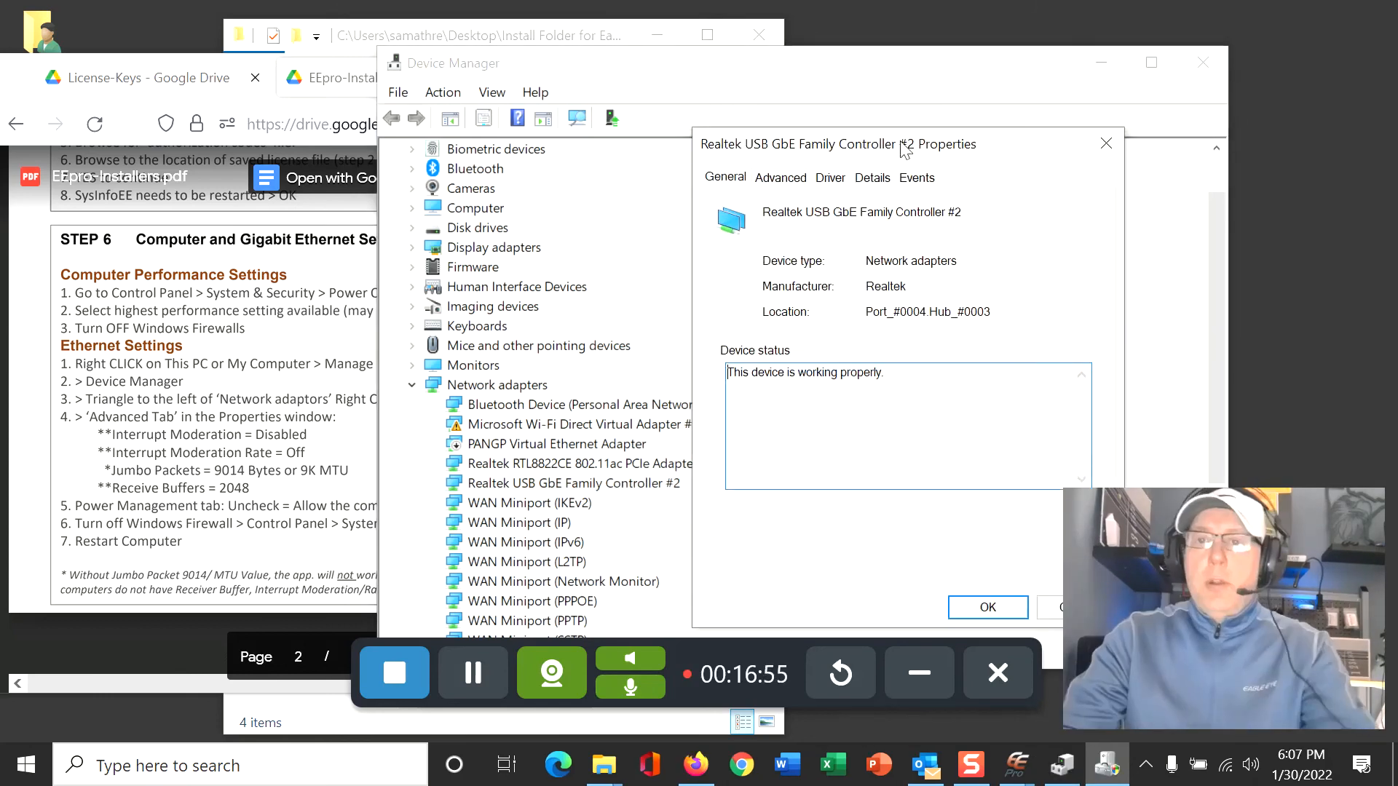
{"action": "left_click", "coordinate": [795, 190]}
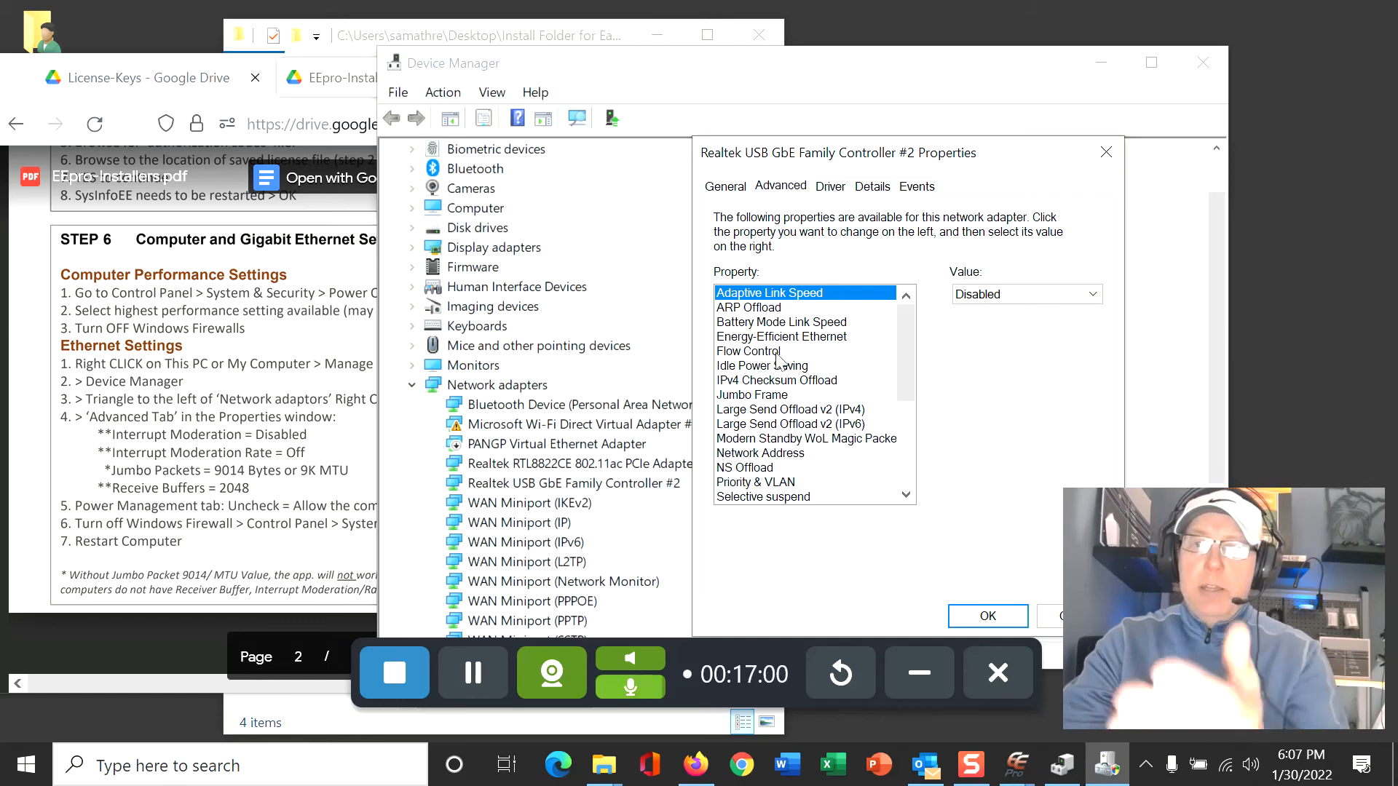
- Set the adapter's Jumbo Frame property to 9014 Bytes, accept the properties, and close Device Manager
{"action": "left_click", "coordinate": [773, 398]}
{"action": "left_click", "coordinate": [1022, 294]}
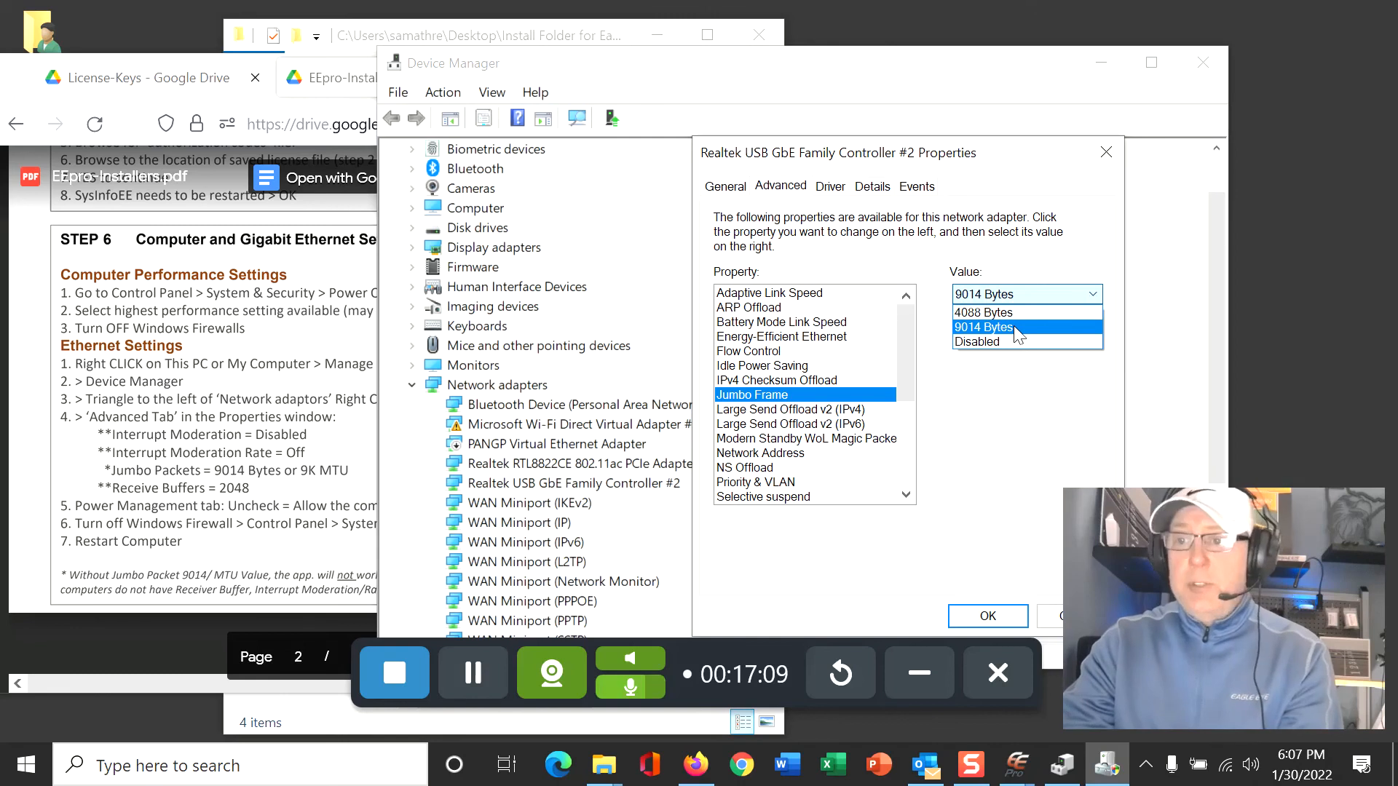
{"action": "left_click", "coordinate": [1017, 335]}
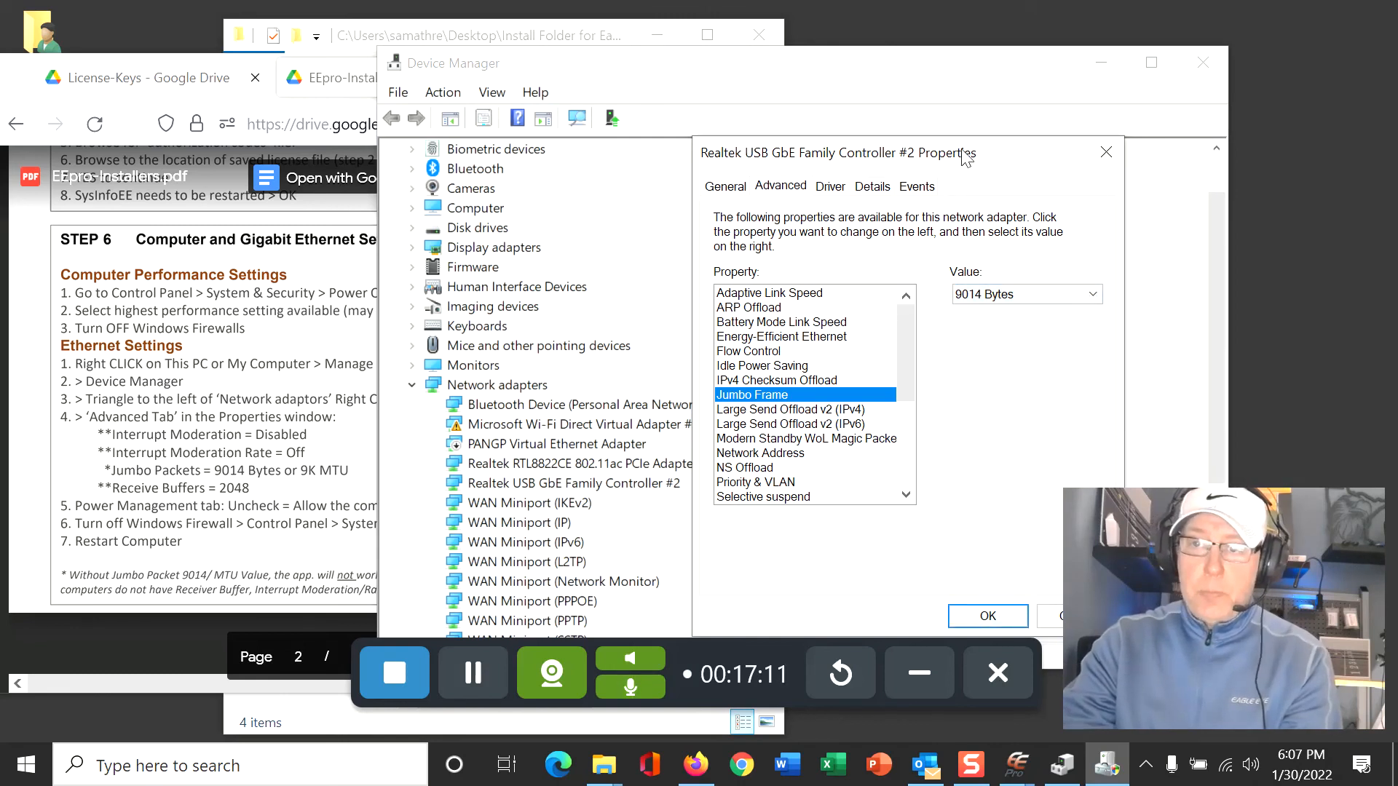
{"action": "left_click_drag", "start_coordinate": [966, 157], "coordinate": [879, 166]}
{"action": "left_click", "coordinate": [903, 625]}
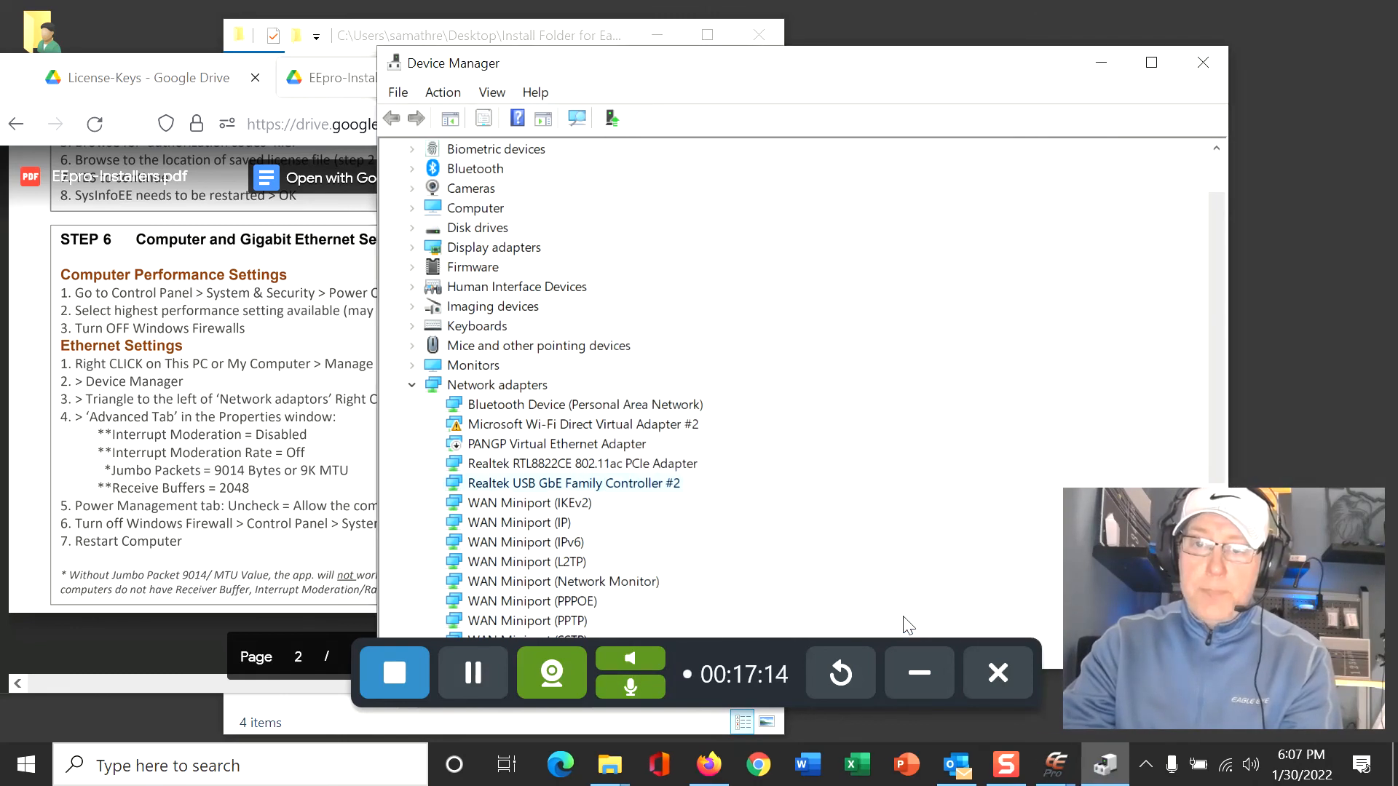
{"action": "left_click", "coordinate": [412, 386]}
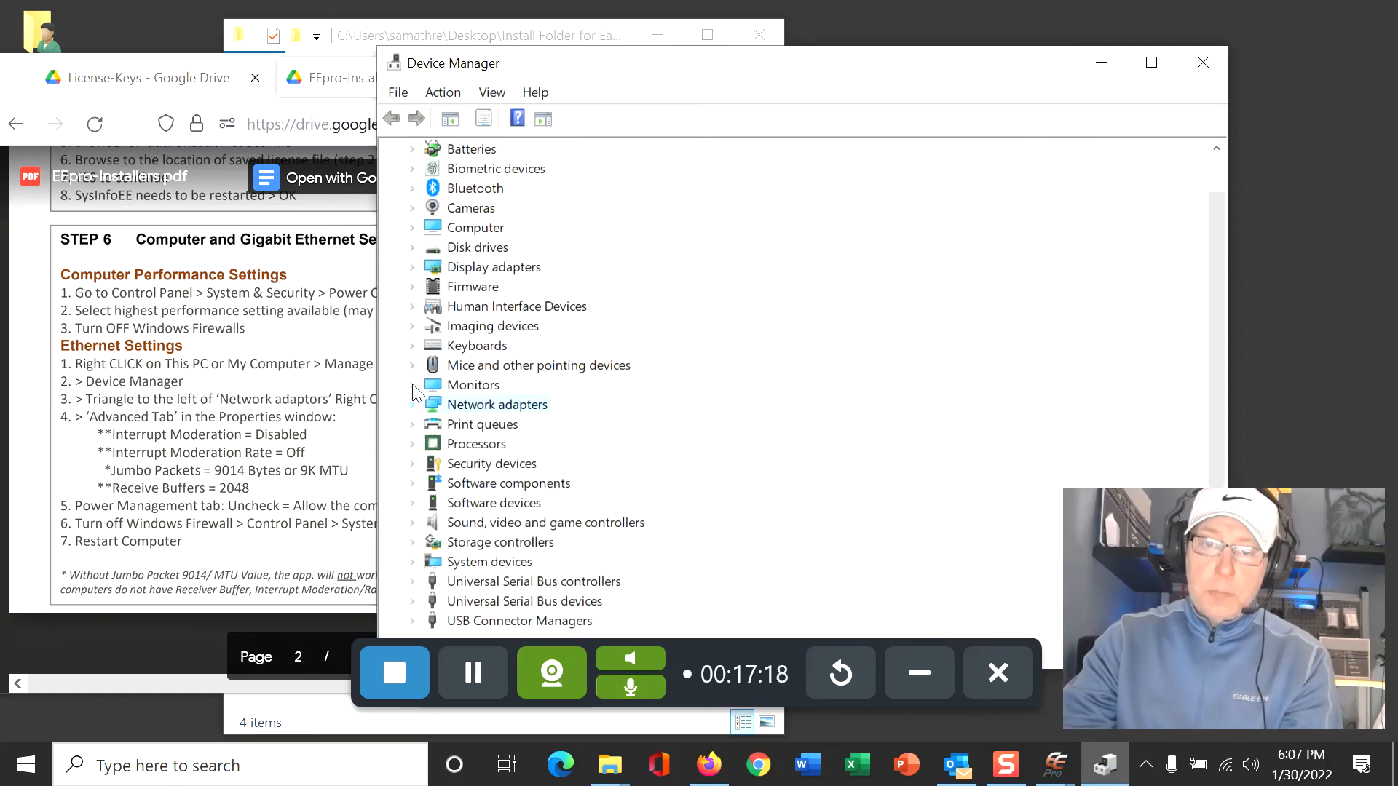
{"action": "left_click", "coordinate": [1205, 61]}
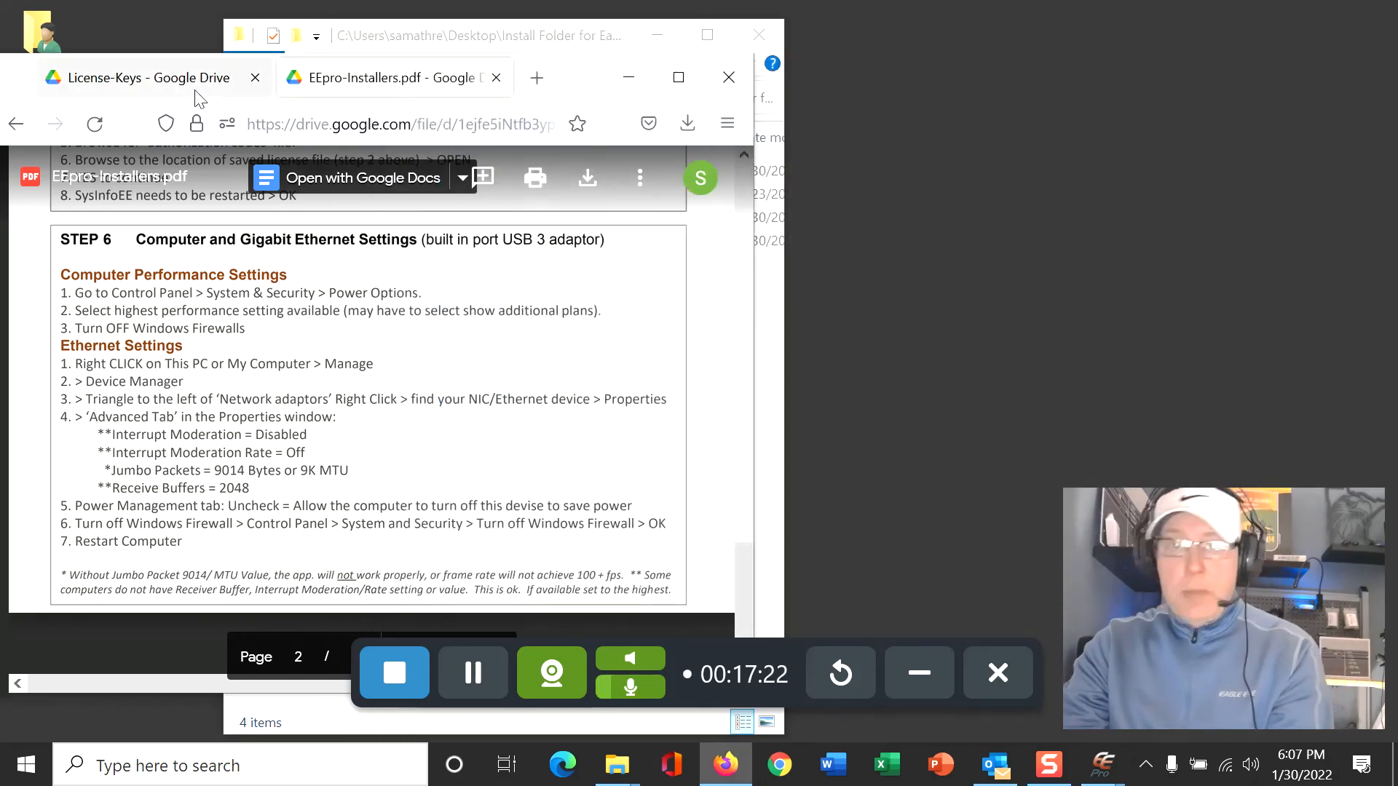
- Split License-Keys into its own browser window, minimize it, and move the EEpro-Installers.pdf window clear of the desktop icons
{"action": "left_click_drag", "start_coordinate": [211, 77], "coordinate": [573, 120]}
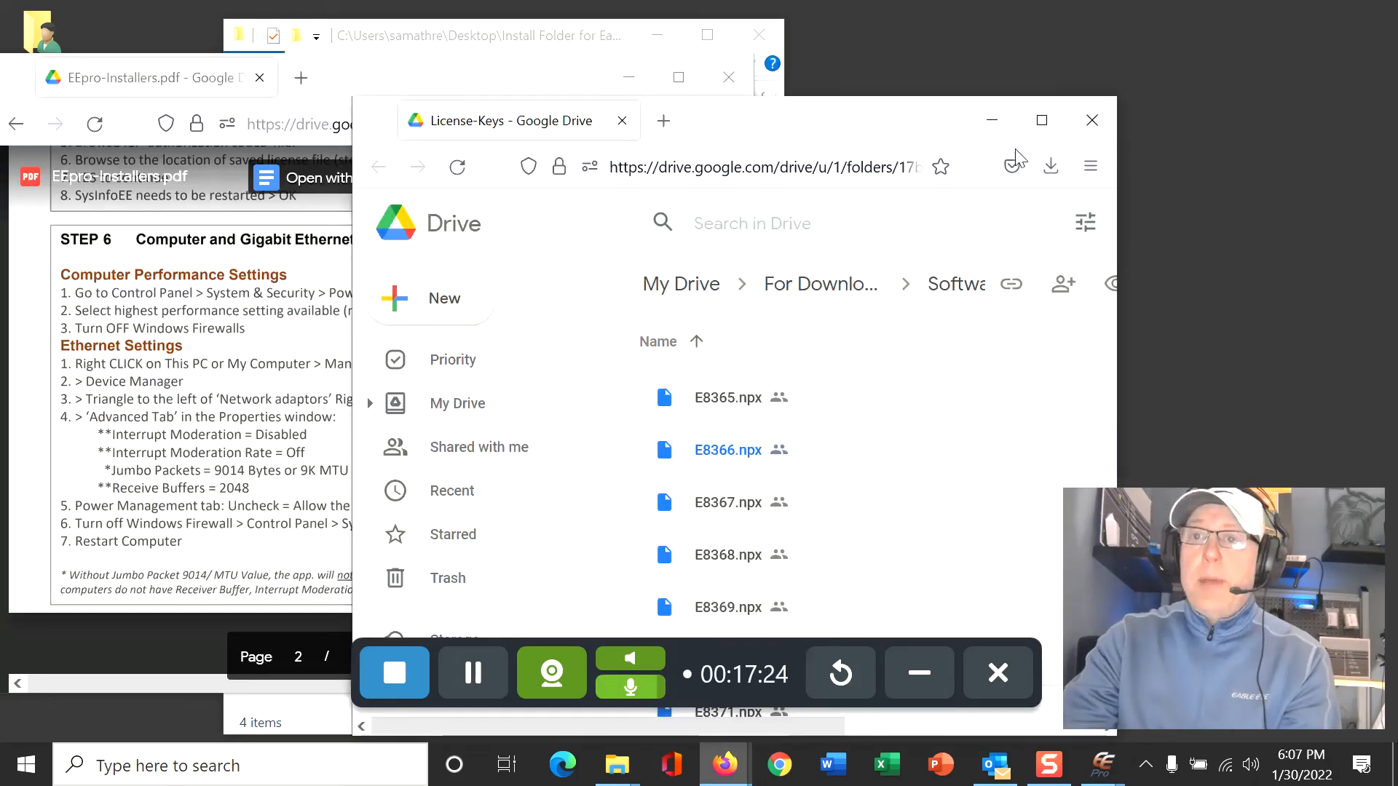
{"action": "left_click", "coordinate": [991, 120]}
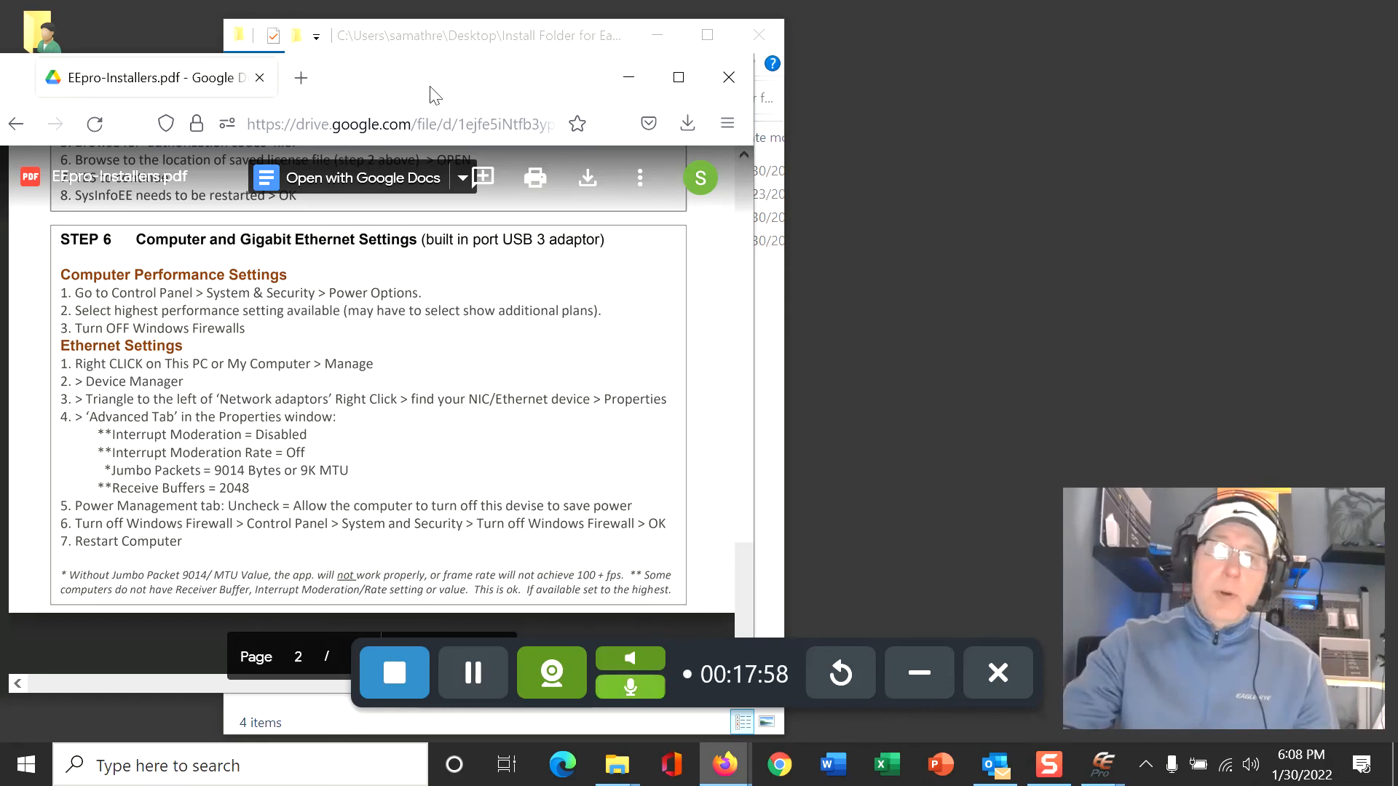
{"action": "left_click_drag", "start_coordinate": [309, 100], "coordinate": [1009, 52]}
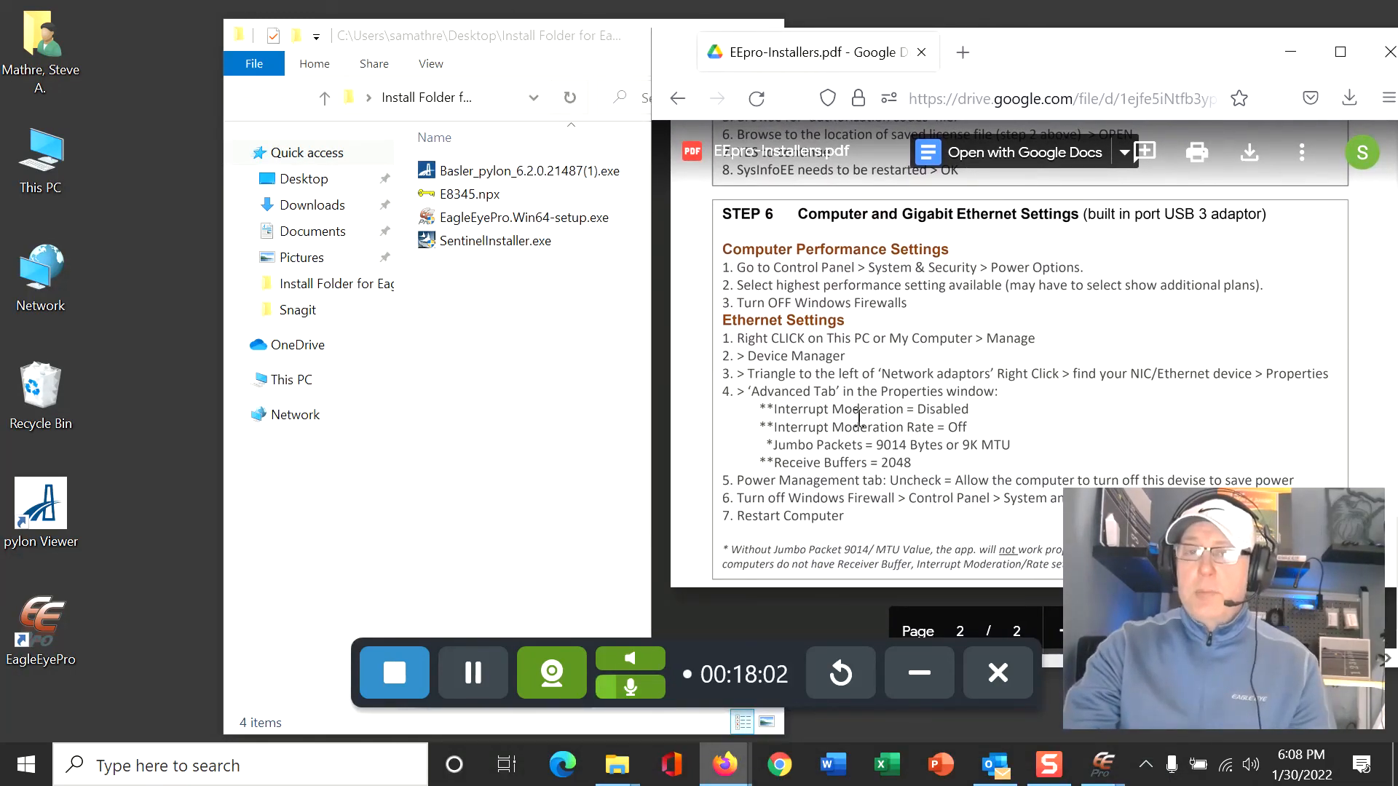